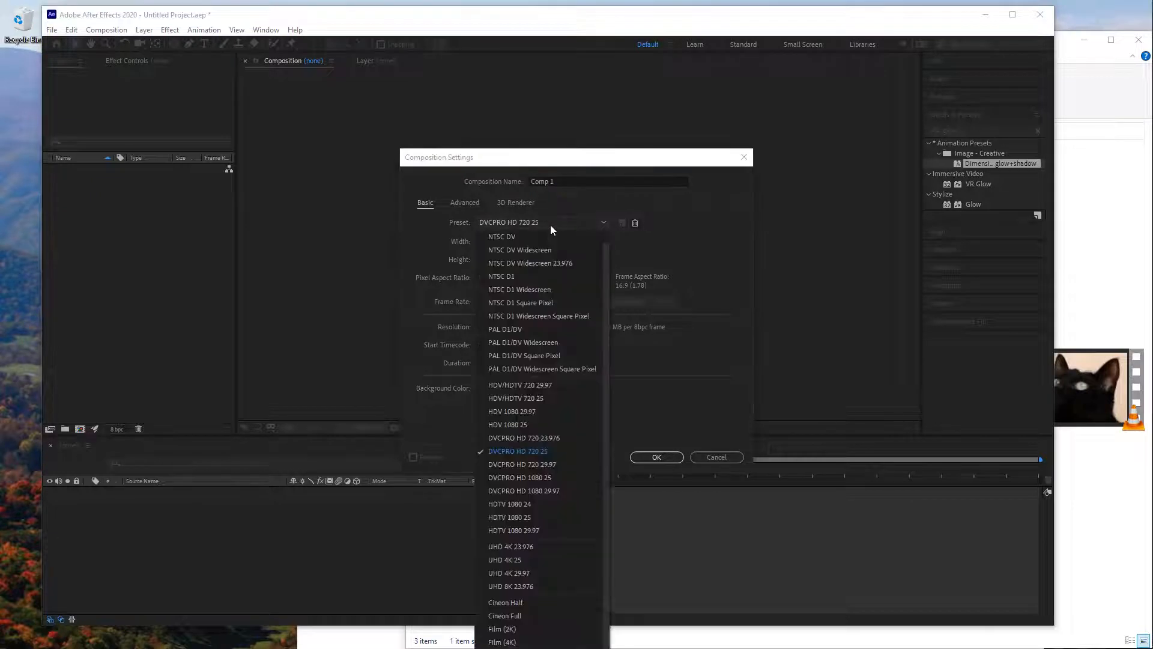
- Create a composition named Comp 1 using the DVCPRO HD 1080 29.97 preset
click(578, 416)
click(656, 457)
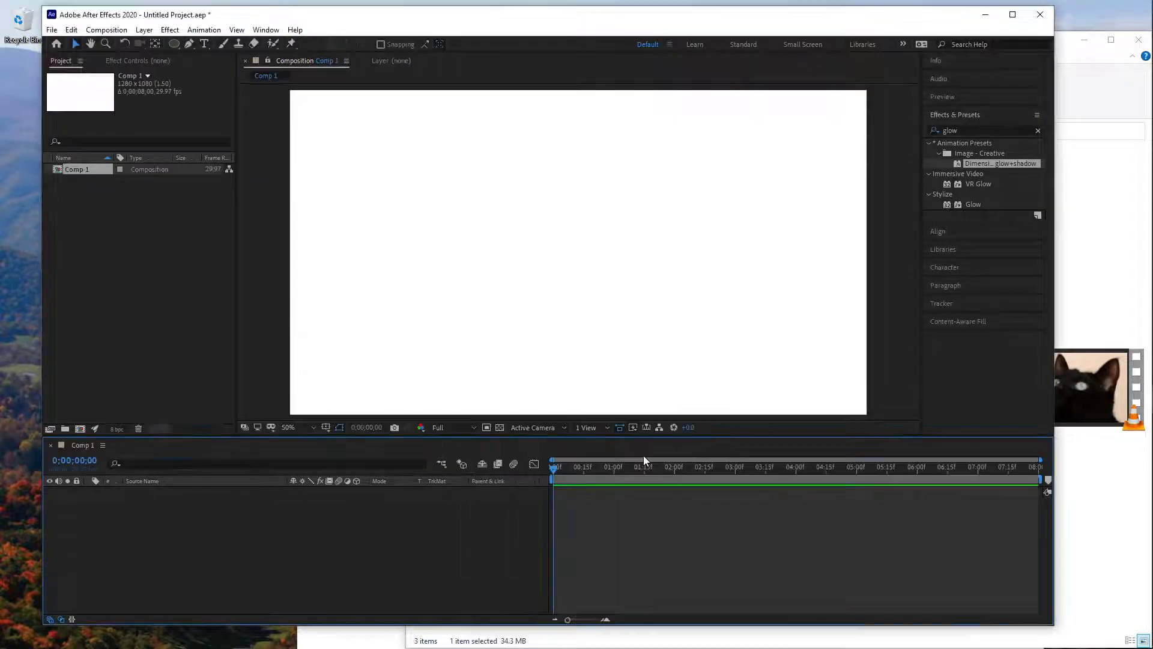
- Import the pexels image and both cat videos from the roto videos folder, placing Video of Black Cat.mp4 in Comp 1
click(1067, 81)
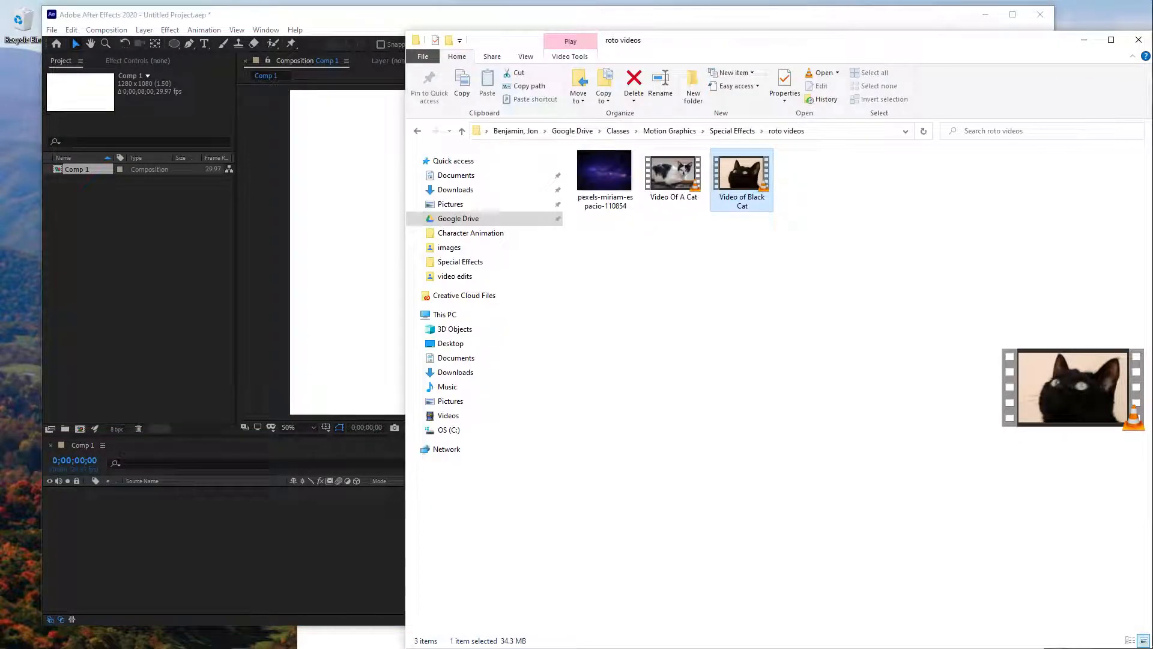
drag(863, 47, 1007, 79)
click(968, 196)
drag(765, 215, 628, 309)
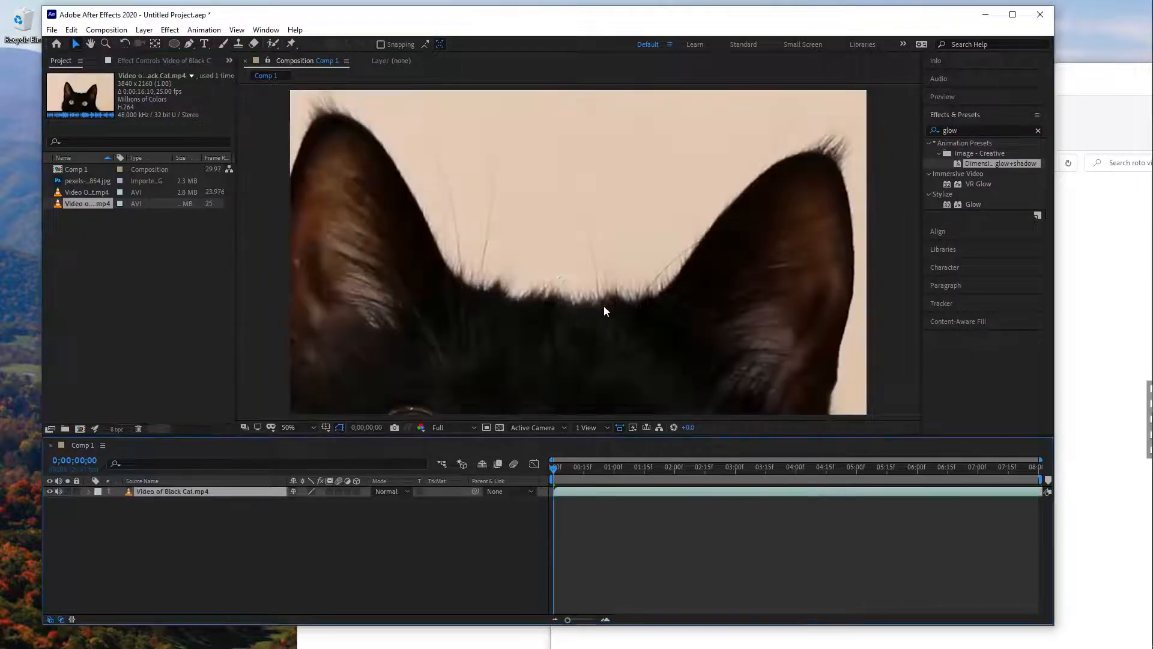
- Fit the Video of Black Cat.mp4 layer to the composition frame
scroll(616, 303, down, 3)
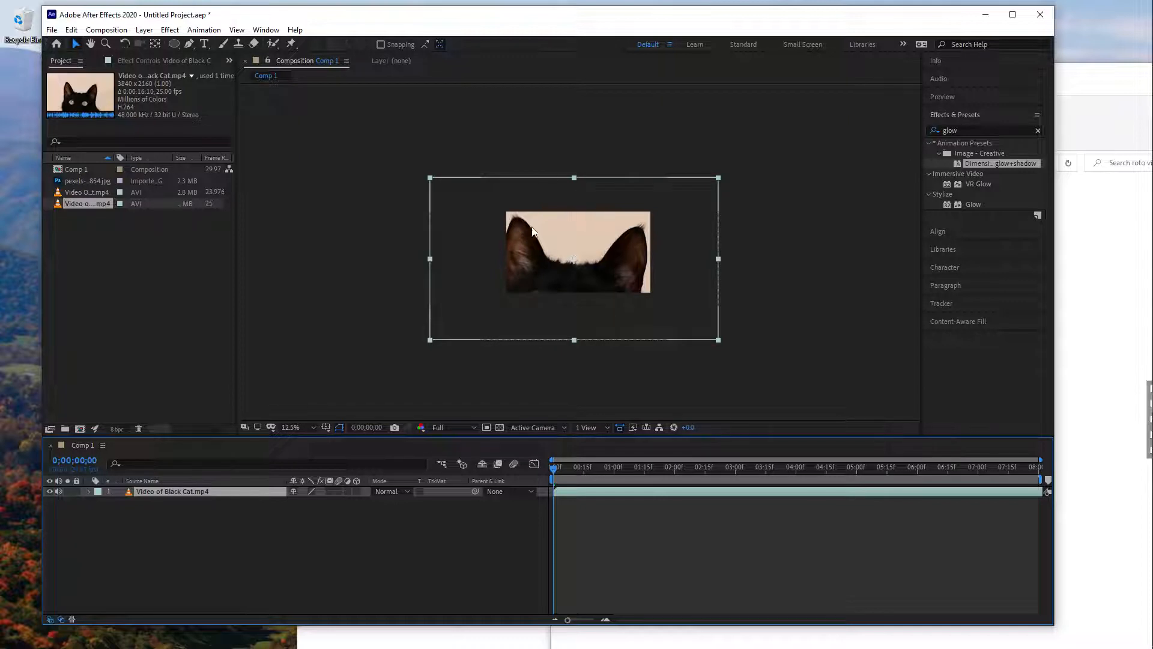
scroll(602, 237, up, 1)
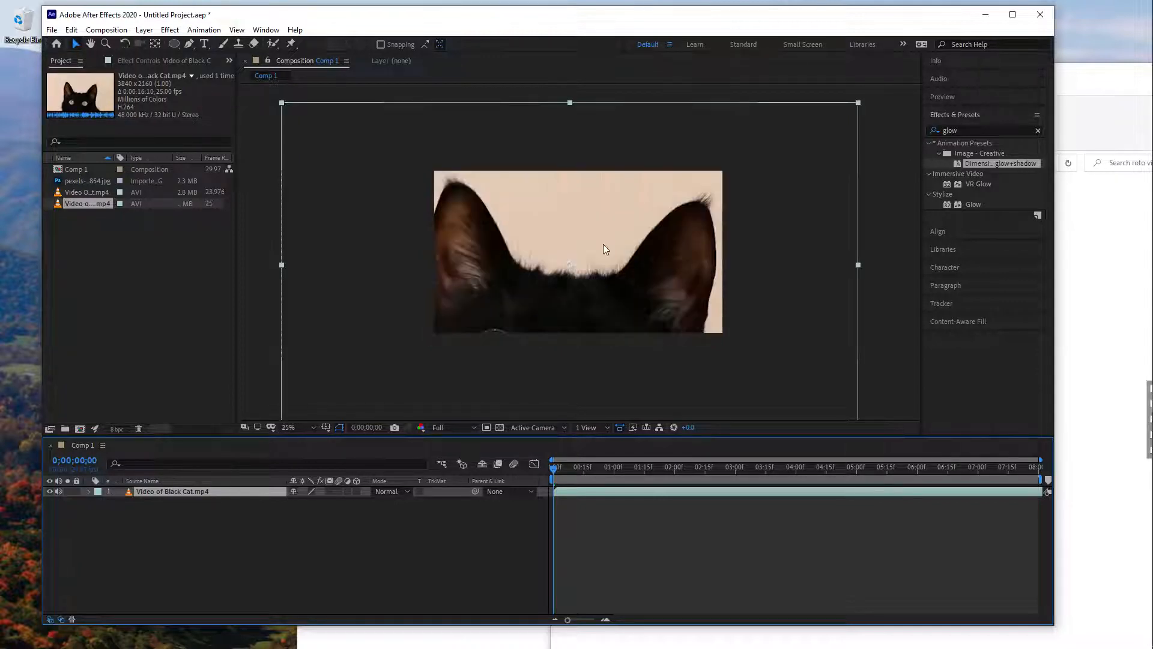
drag(603, 244, 611, 225)
right_click(646, 233)
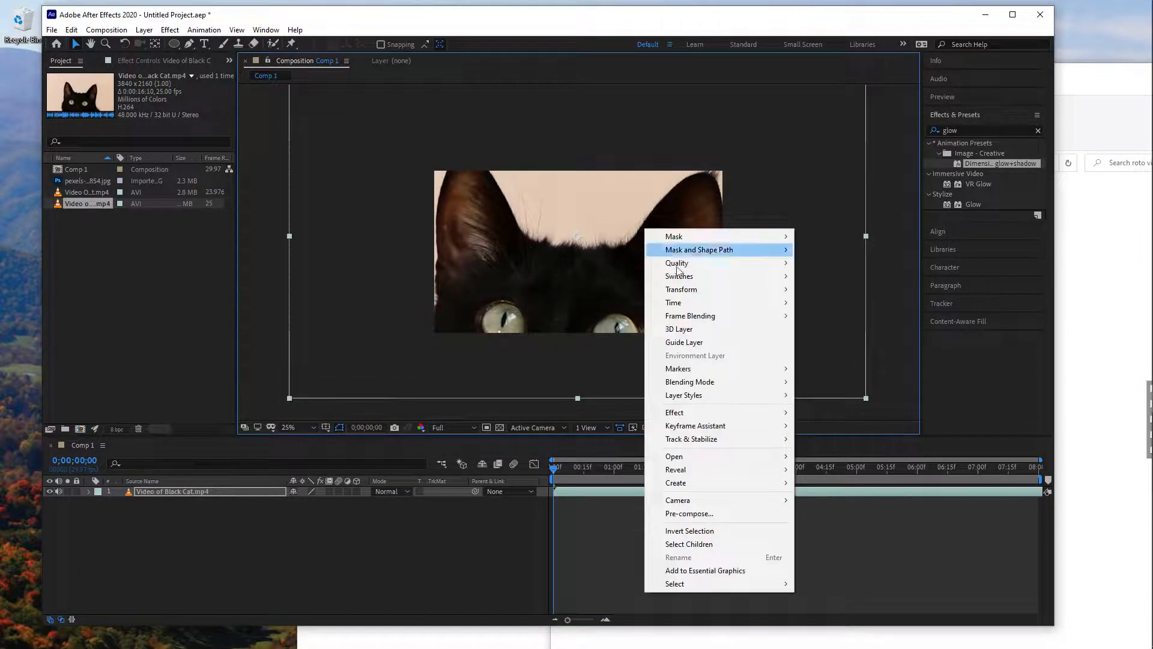
mouse_move(697, 289)
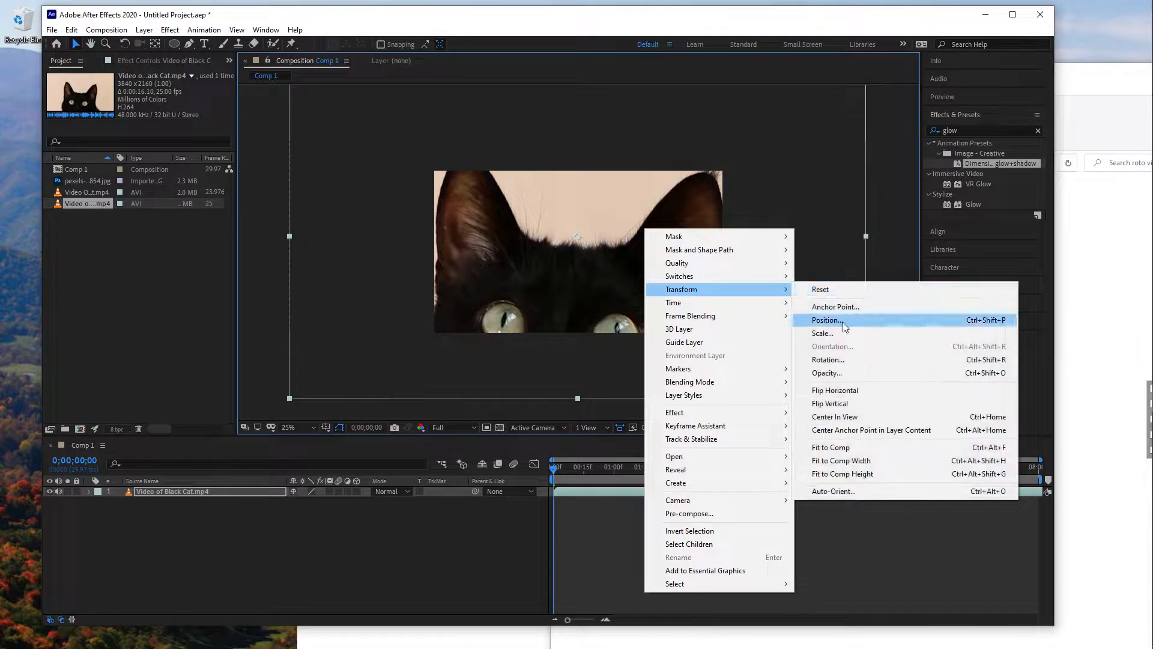
click(850, 447)
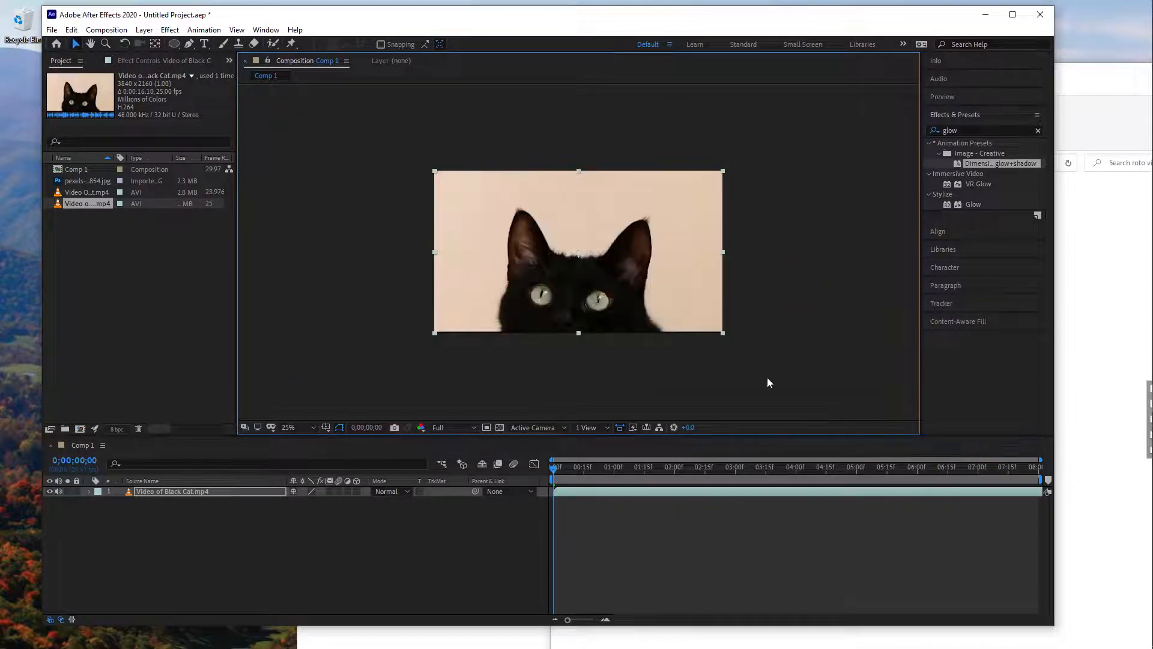
click(712, 383)
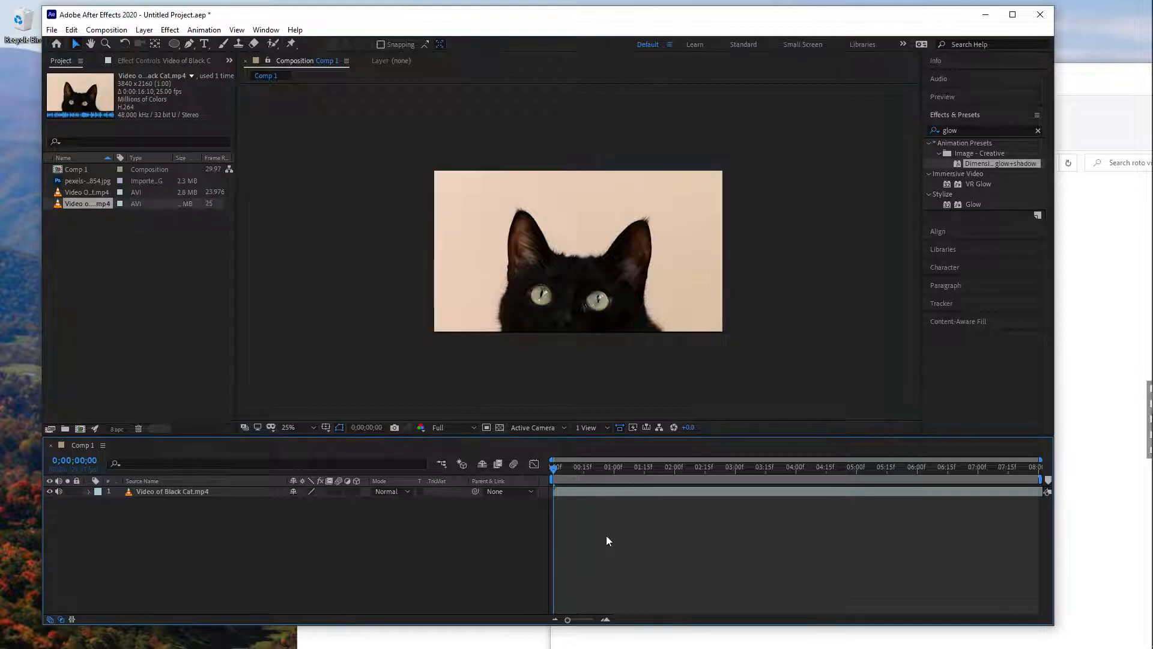
- Duplicate the black cat video layer, hiding and locking the lower copy
click(584, 491)
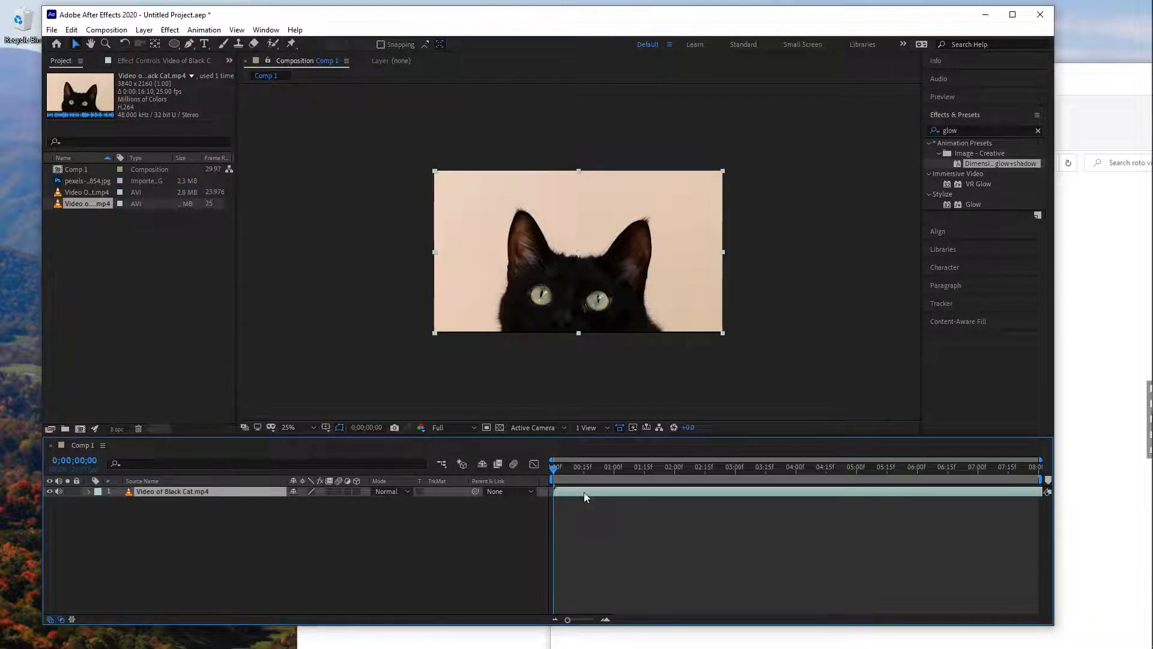
key(ctrl+d)
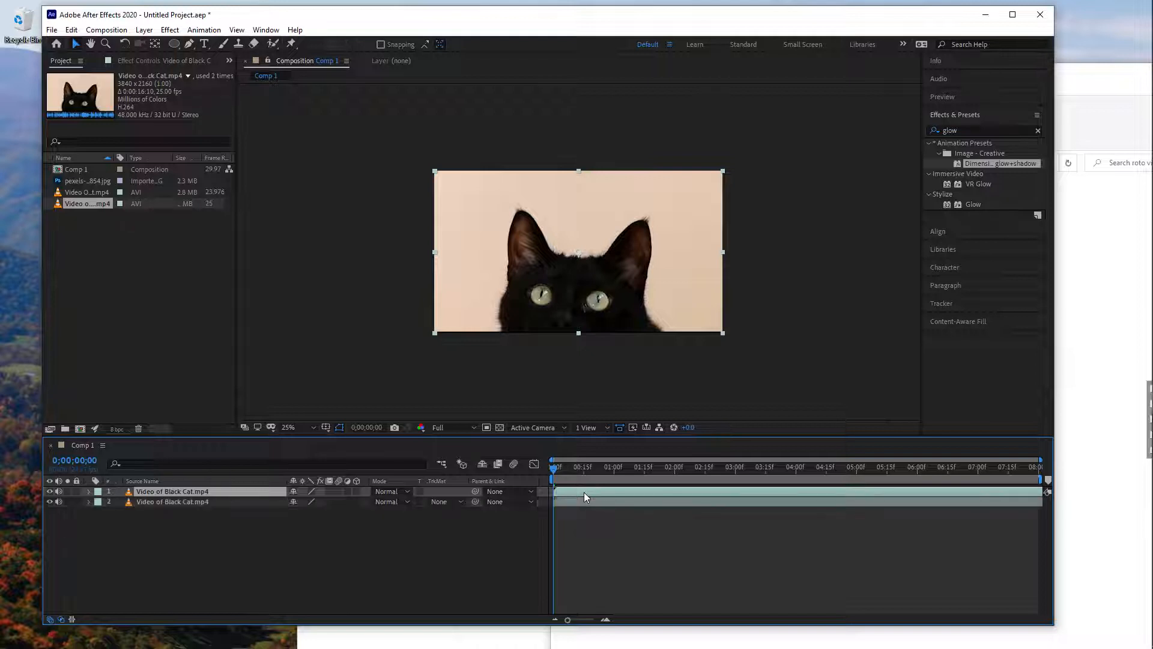
click(619, 502)
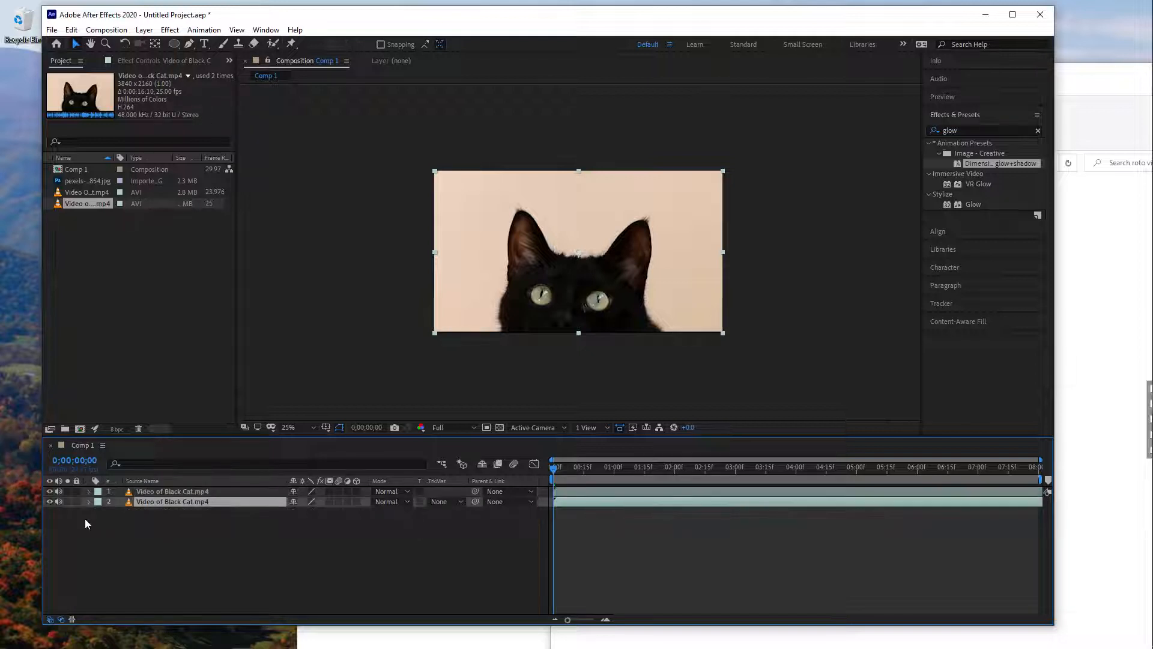
click(50, 501)
click(76, 502)
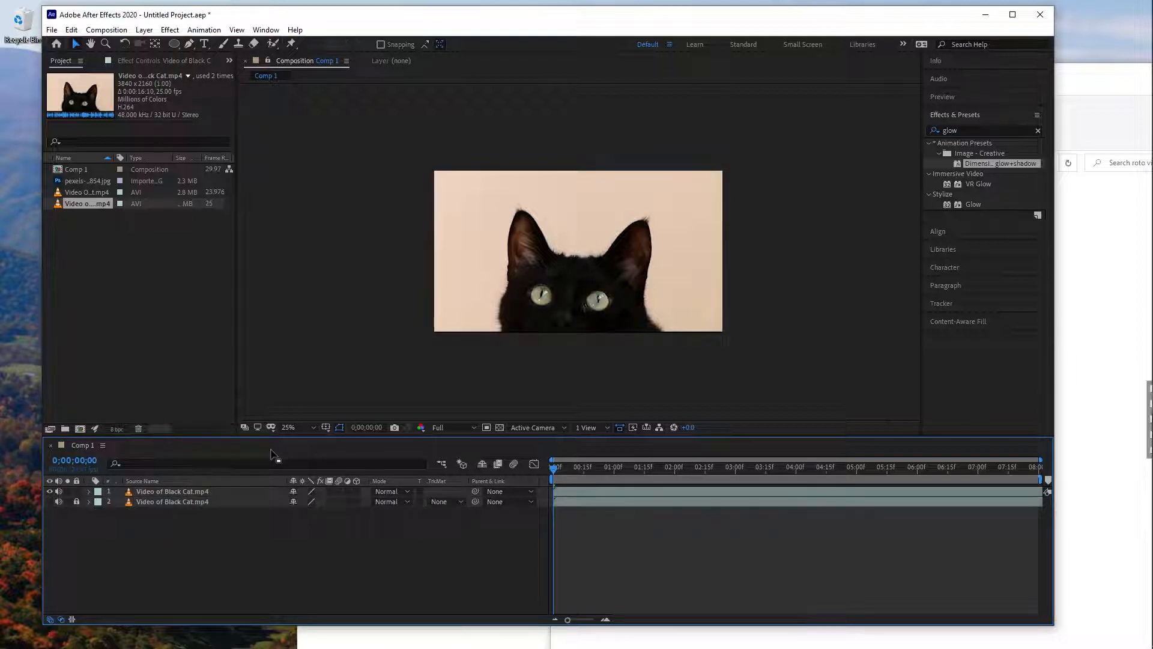
- Open the upper cat layer for editing with the Roto Brush tool and paint a foreground stroke across the cat
click(606, 289)
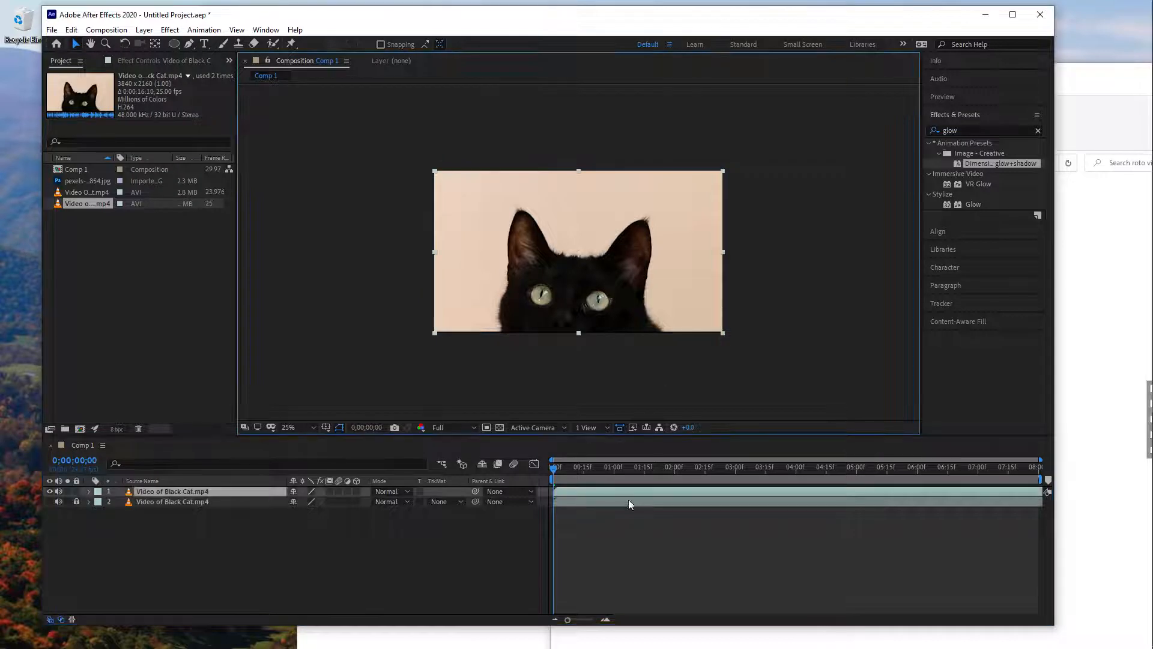
click(585, 499)
click(590, 493)
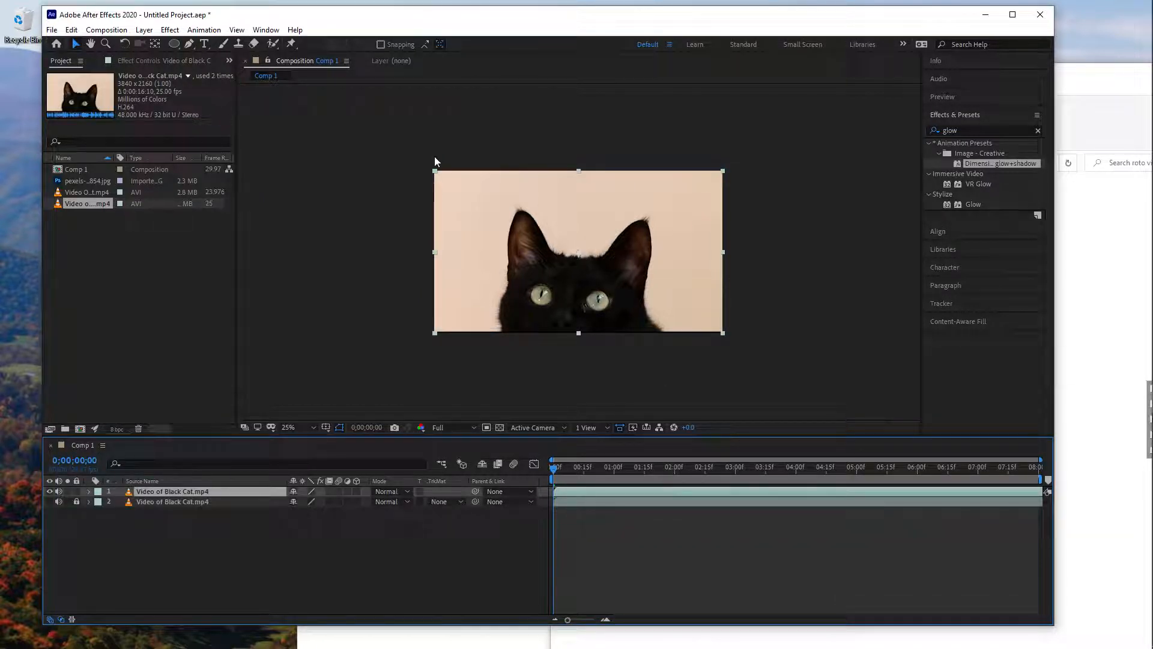
click(275, 43)
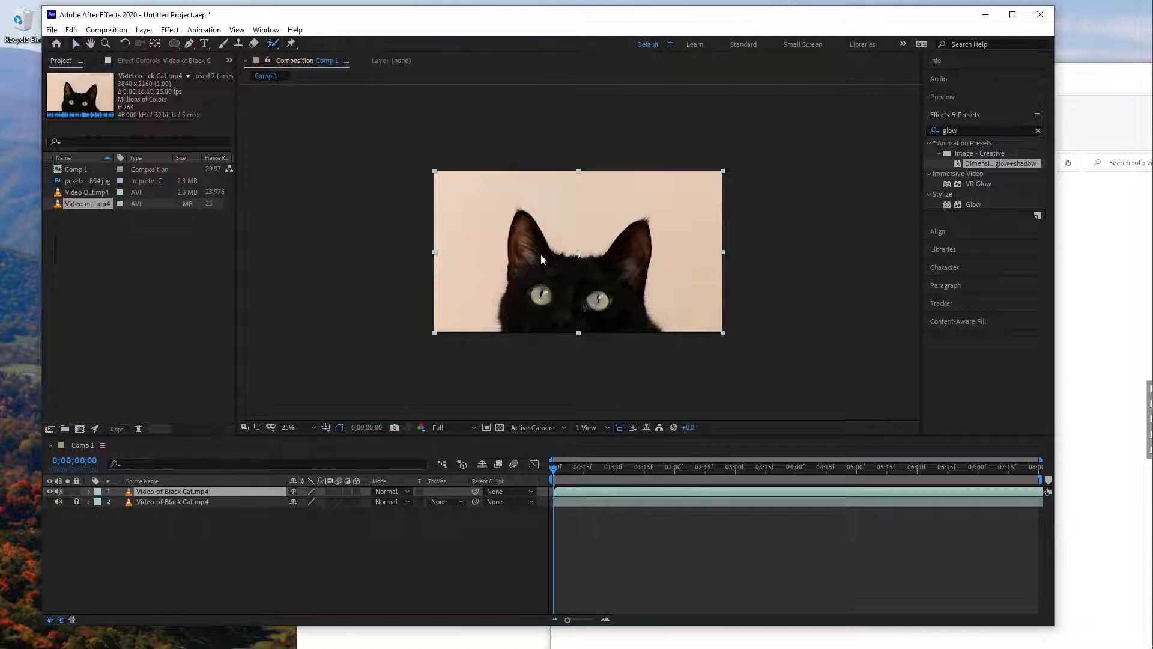
double_click(578, 286)
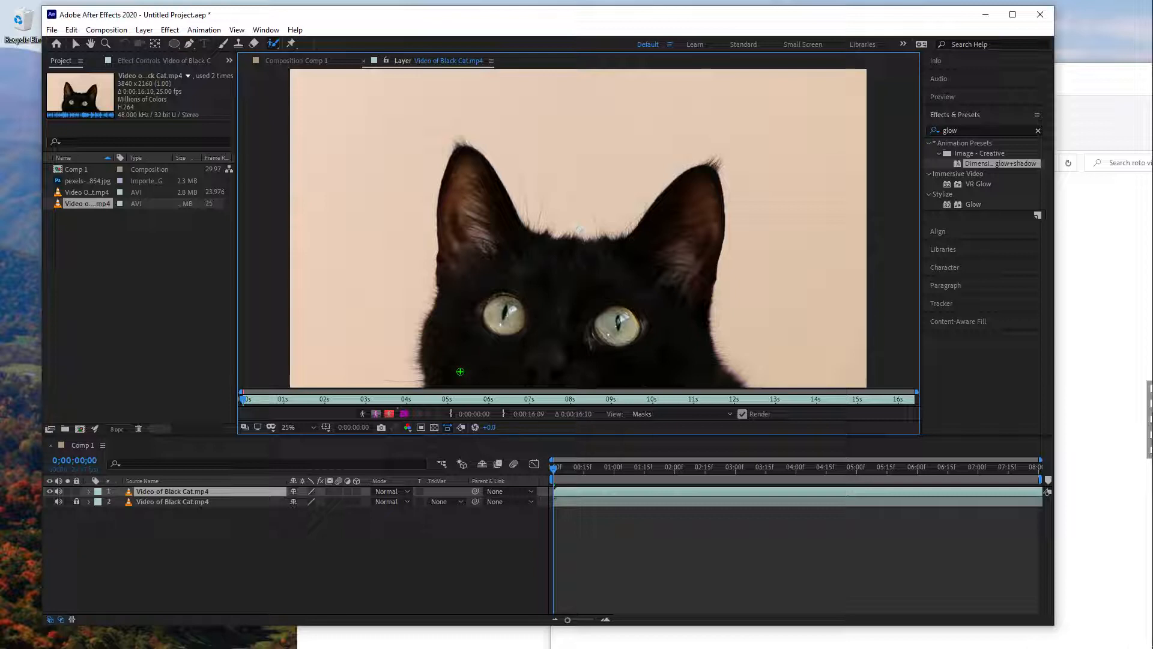
mouse_move(457, 381)
mouse_down()
mouse_move(444, 325)
mouse_move(475, 257)
mouse_move(529, 264)
mouse_move(550, 297)
mouse_move(555, 357)
mouse_up()
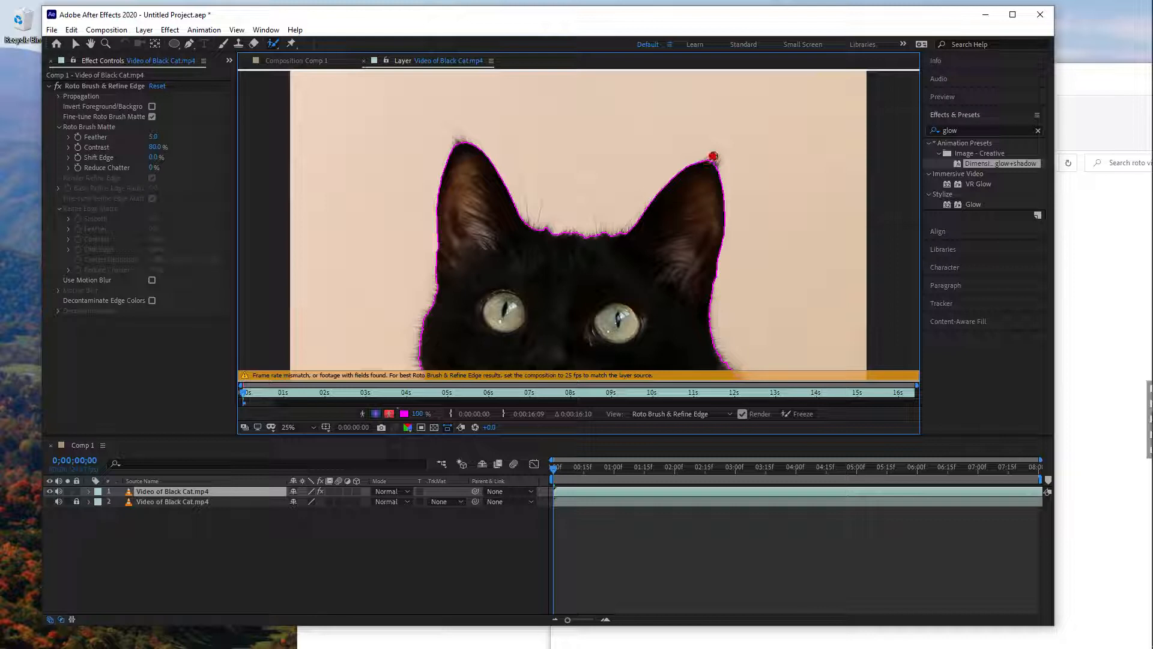
- Refine the Roto Brush selection at the tip of the cat's ear on the right with small foreground and background strokes
drag(713, 157, 726, 156)
drag(692, 171, 711, 166)
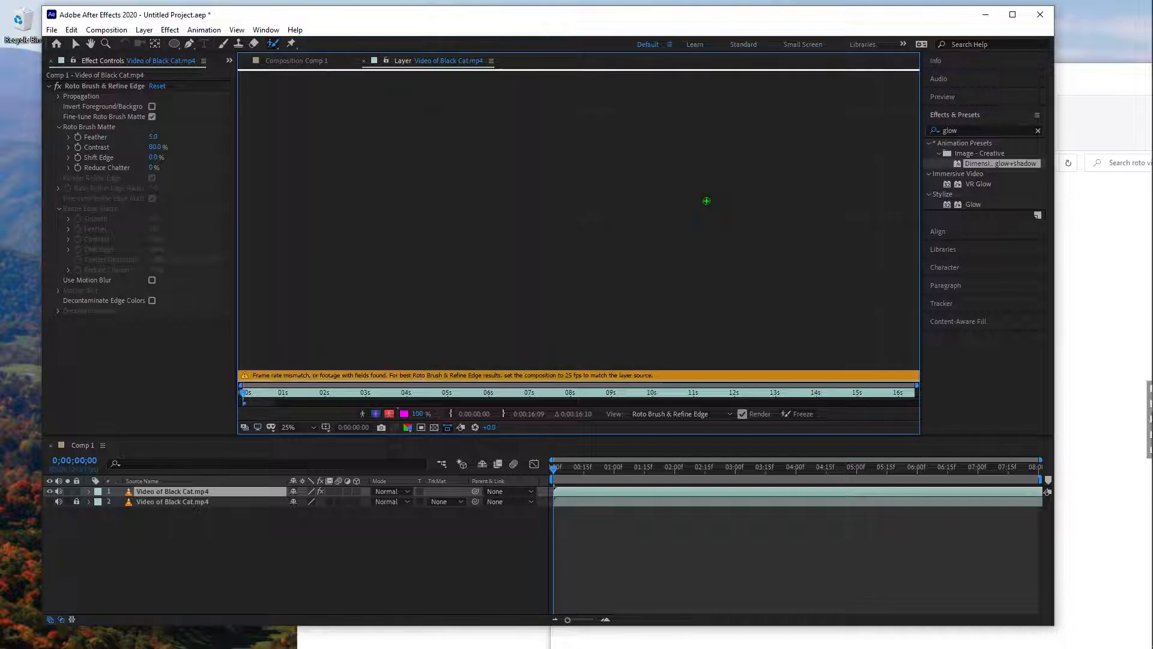
drag(707, 163, 716, 173)
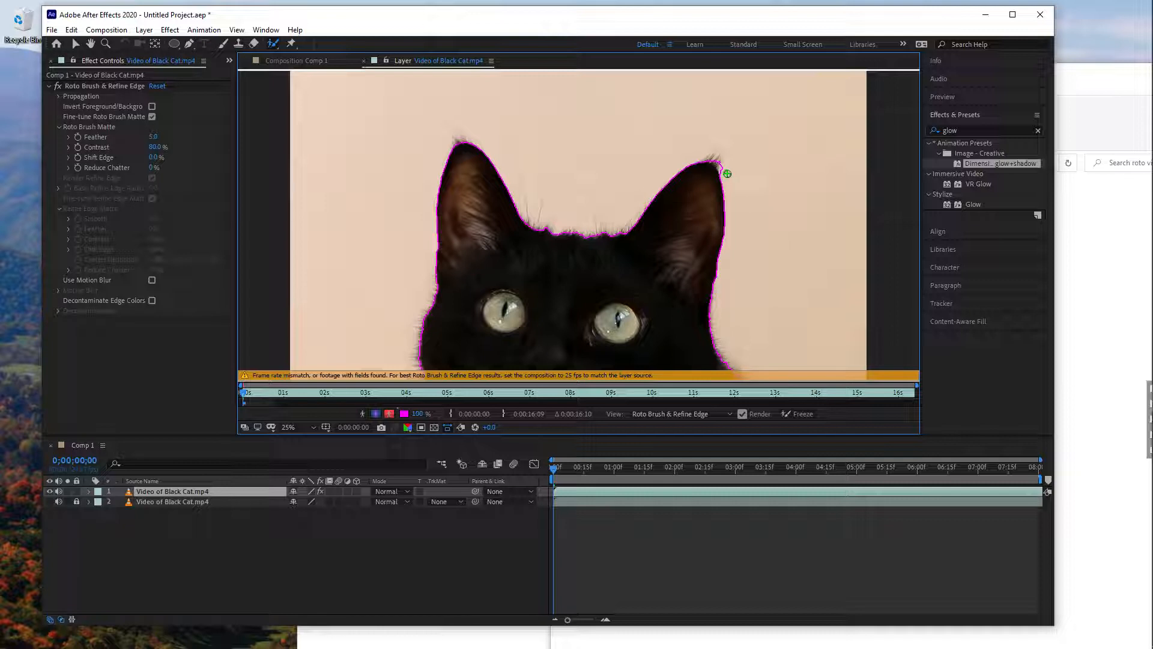
drag(726, 174, 716, 159)
- Set the composition's frame rate to 25 frames per second
click(106, 31)
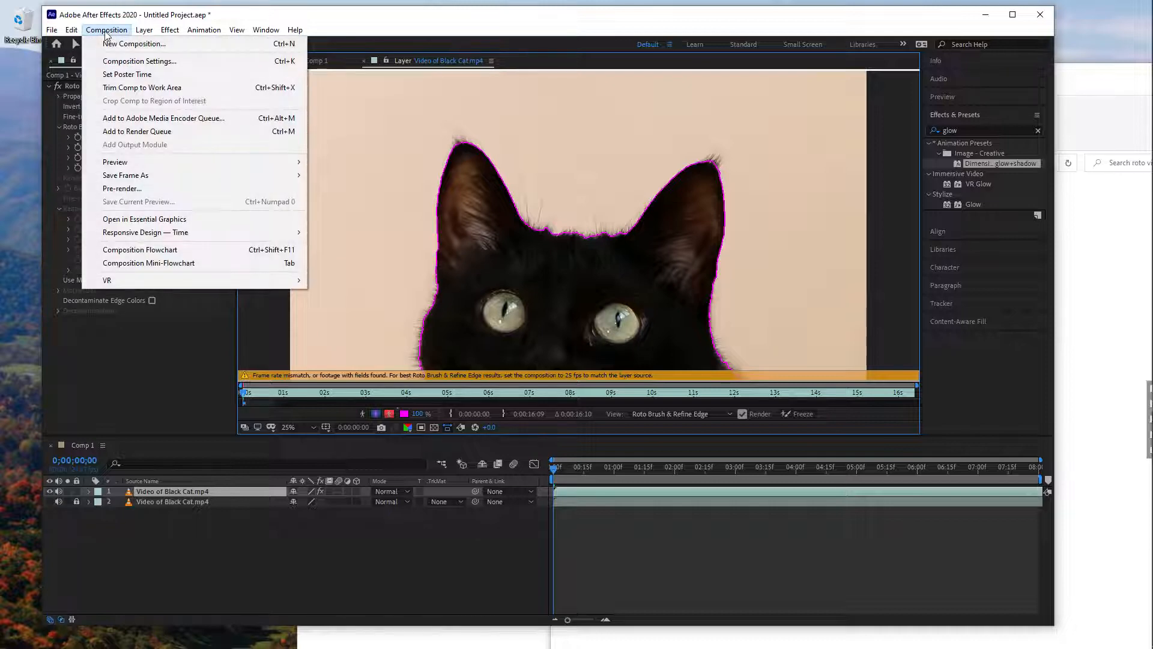
click(120, 61)
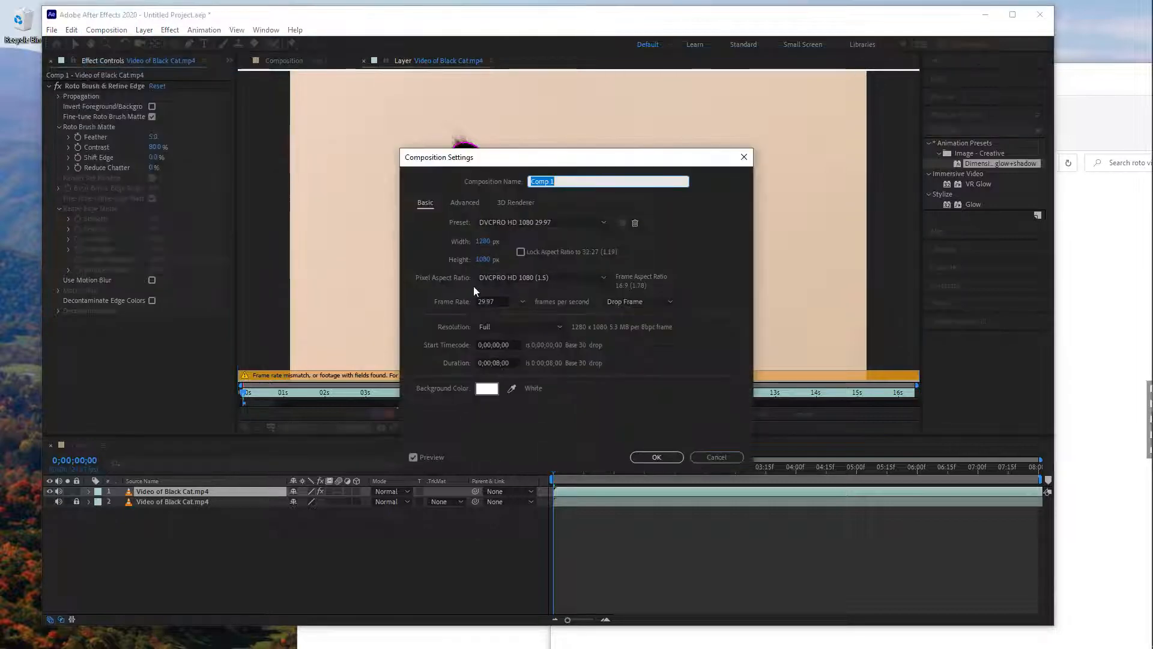
click(484, 301)
text(25)
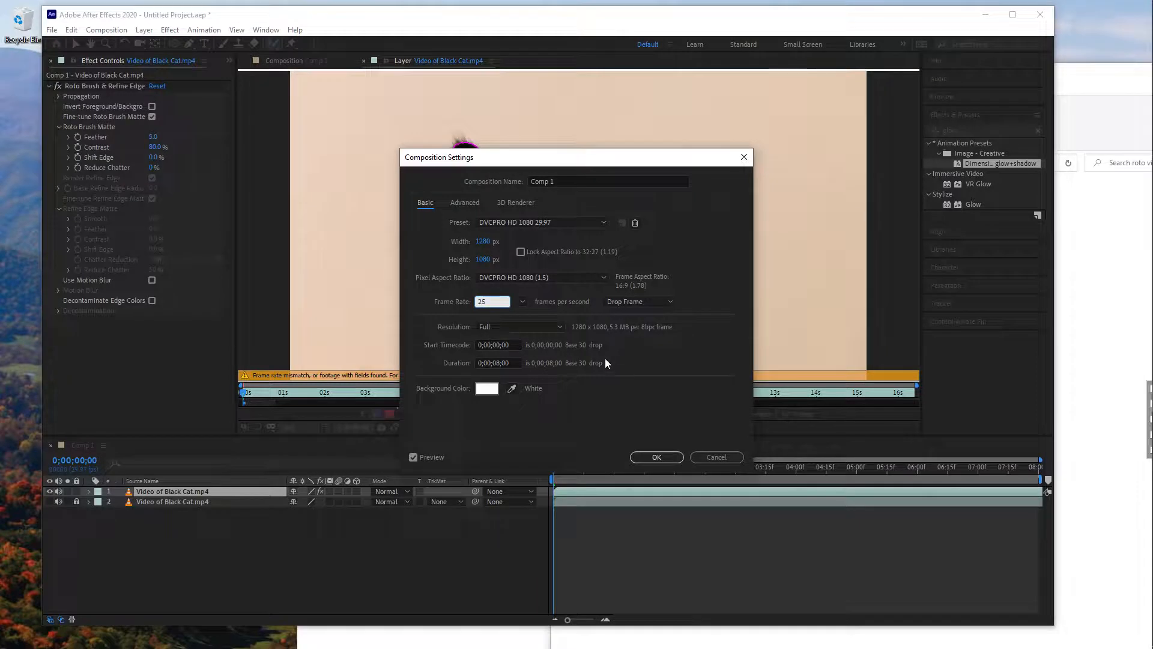
click(655, 456)
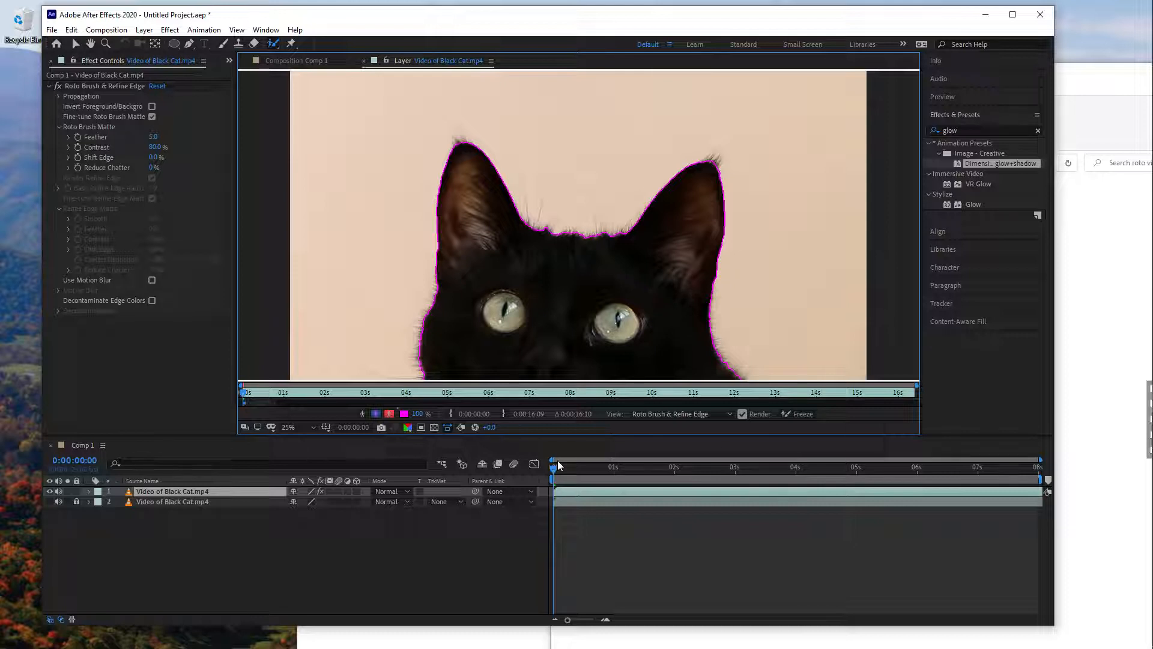
- Trim the end of the upper cat layer to 0:00:02:00 and return to the first frame
drag(601, 469, 673, 469)
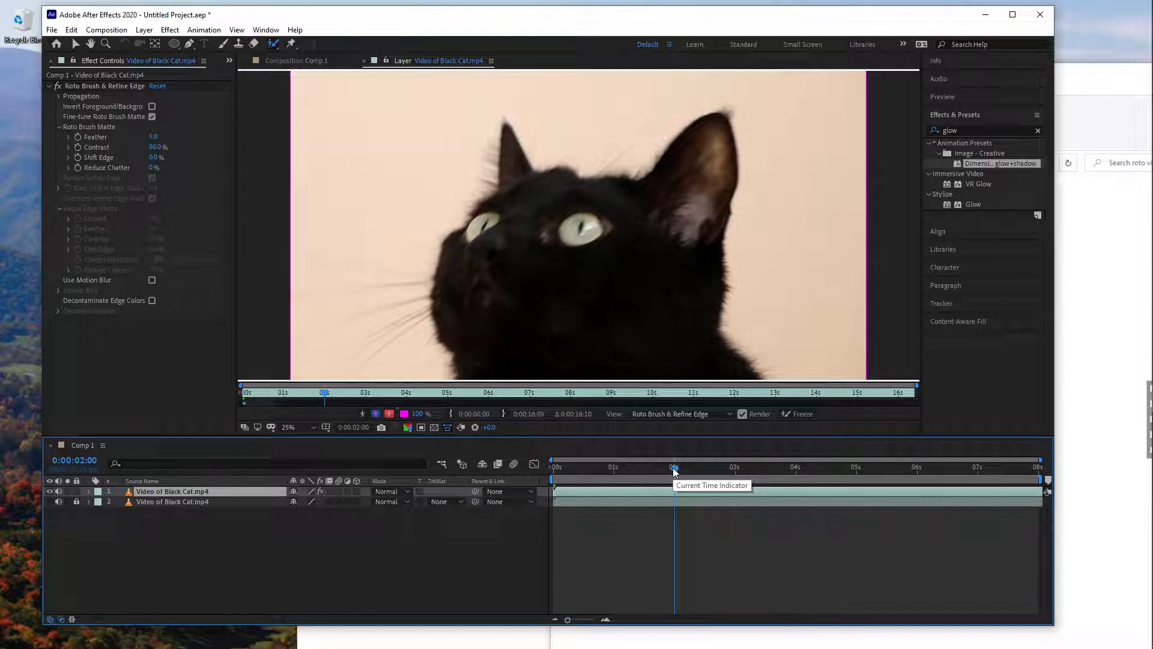
key(alt+bracketright)
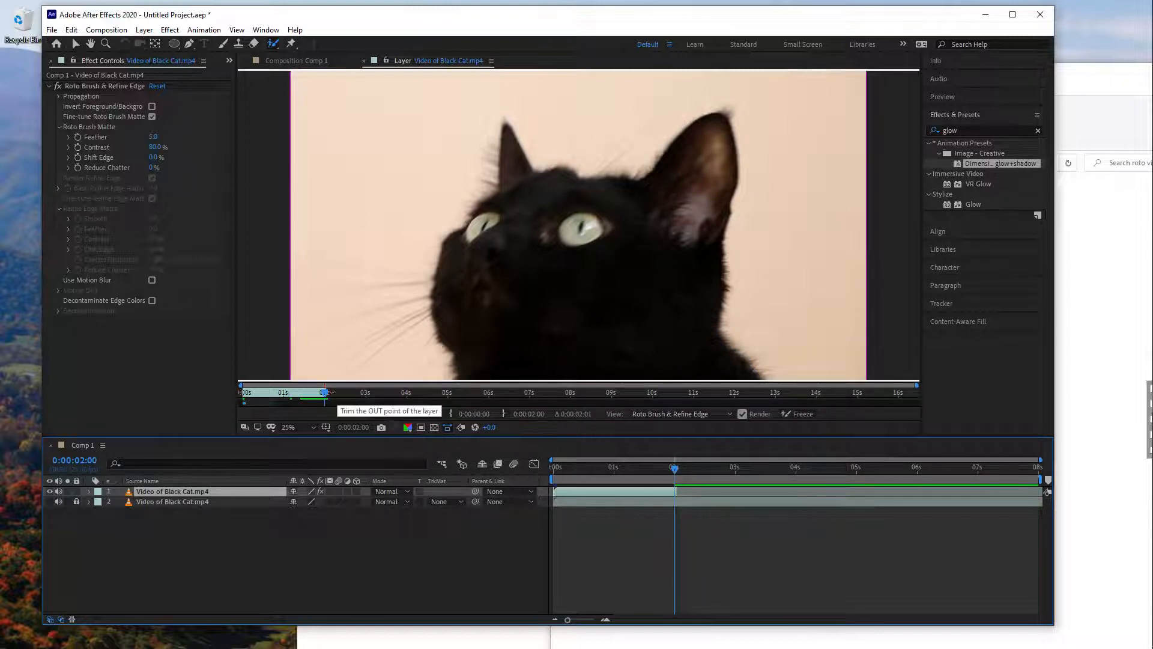
click(301, 395)
drag(300, 395, 242, 401)
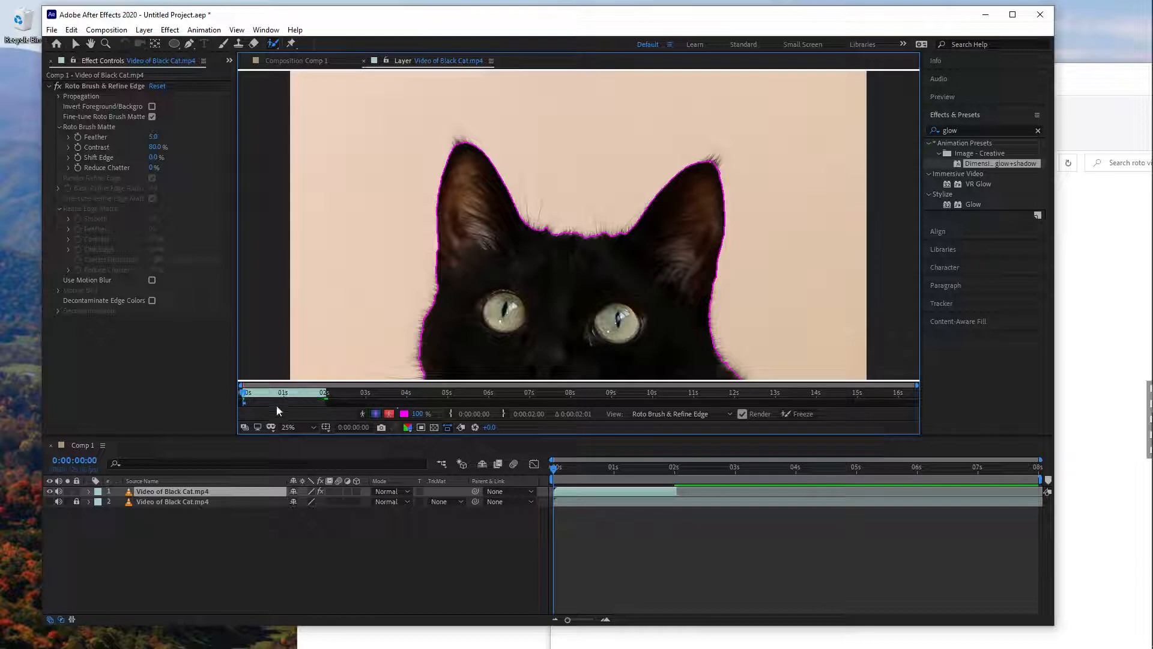
- Propagate the Roto Brush selection through the frames up to about 0:00:01:14 and display it with the red alpha overlay
mouse_move(245, 393)
mouse_down()
mouse_move(297, 394)
mouse_move(245, 394)
mouse_up()
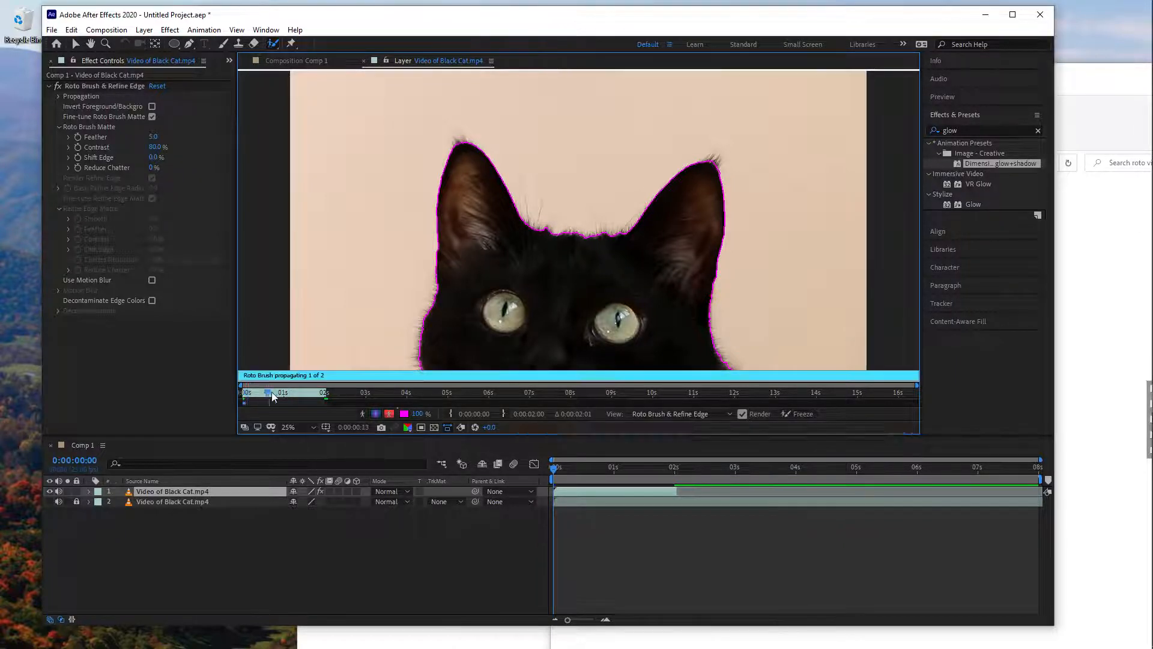
drag(618, 471, 643, 481)
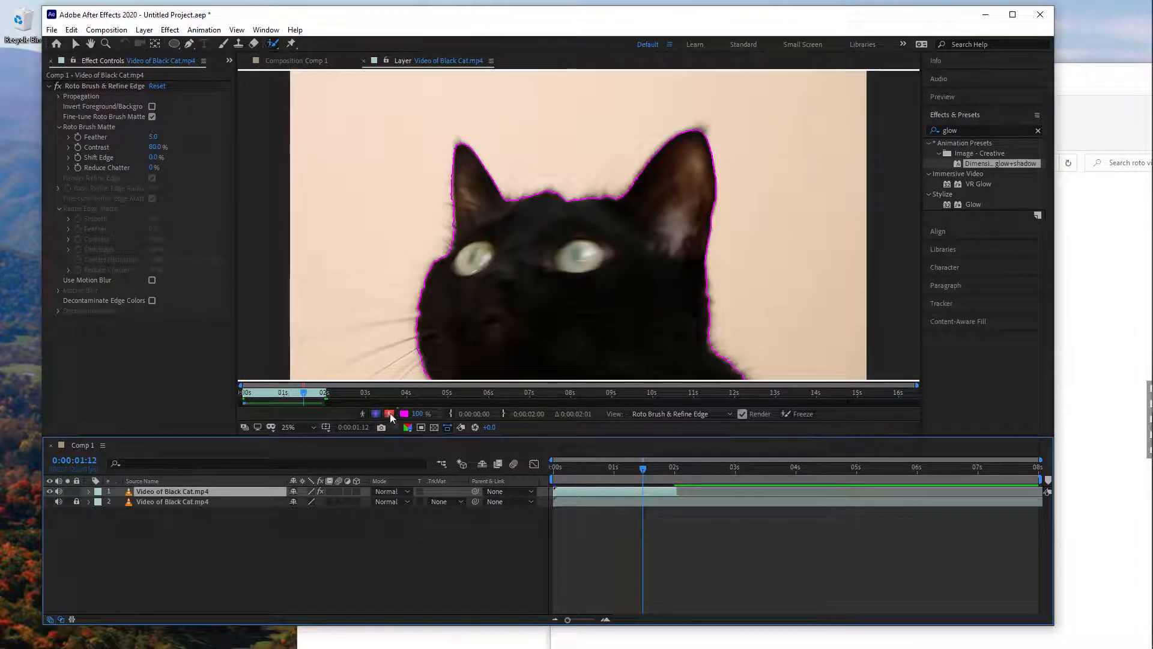
click(390, 414)
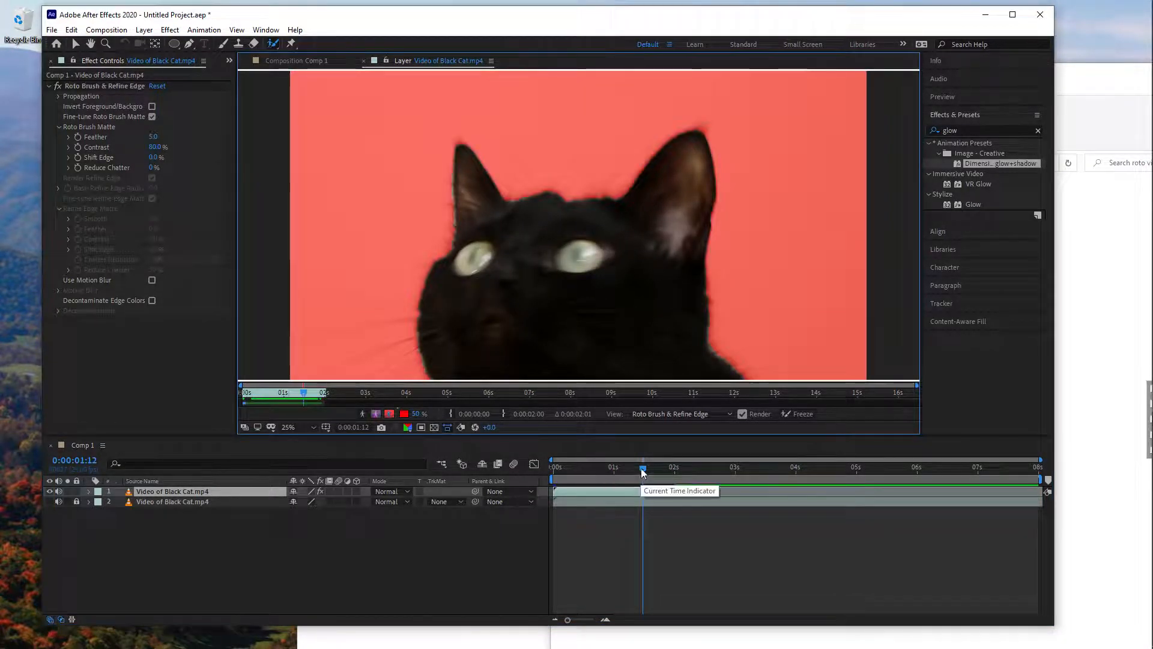
drag(650, 466, 618, 464)
mouse_move(642, 469)
mouse_down()
mouse_move(616, 471)
mouse_move(648, 477)
mouse_up()
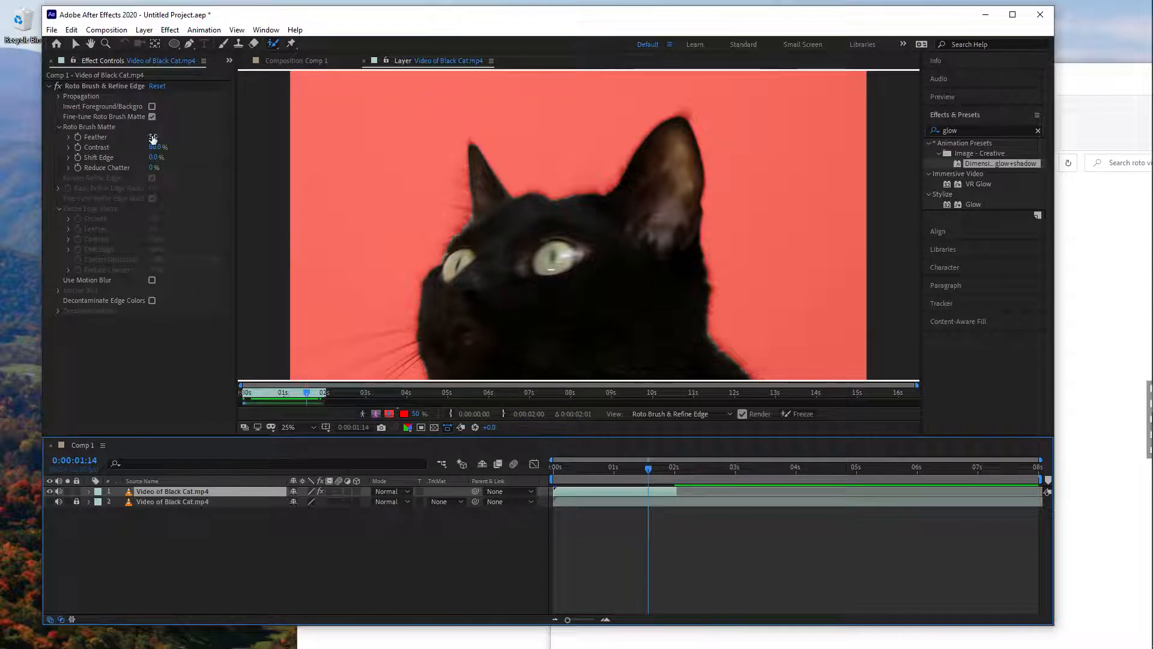
- Set the Roto Brush matte's Feather to 9.2 and Reduce Chatter to 40%, and give Shift Edge a negative value
drag(153, 137, 184, 147)
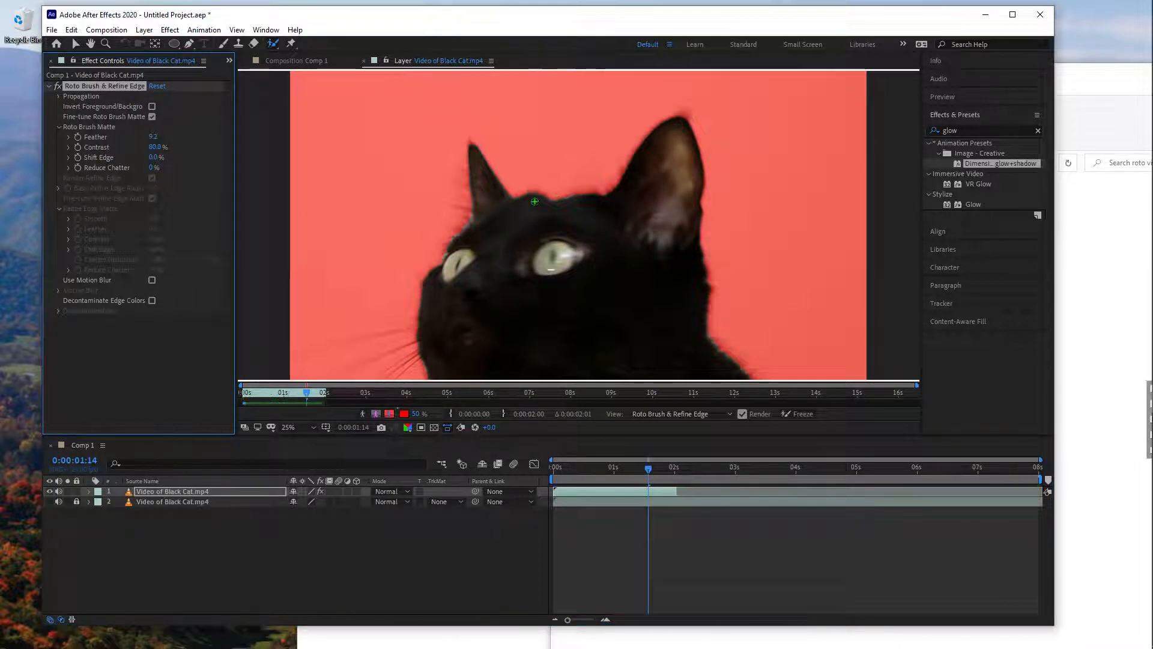
drag(153, 167, 180, 174)
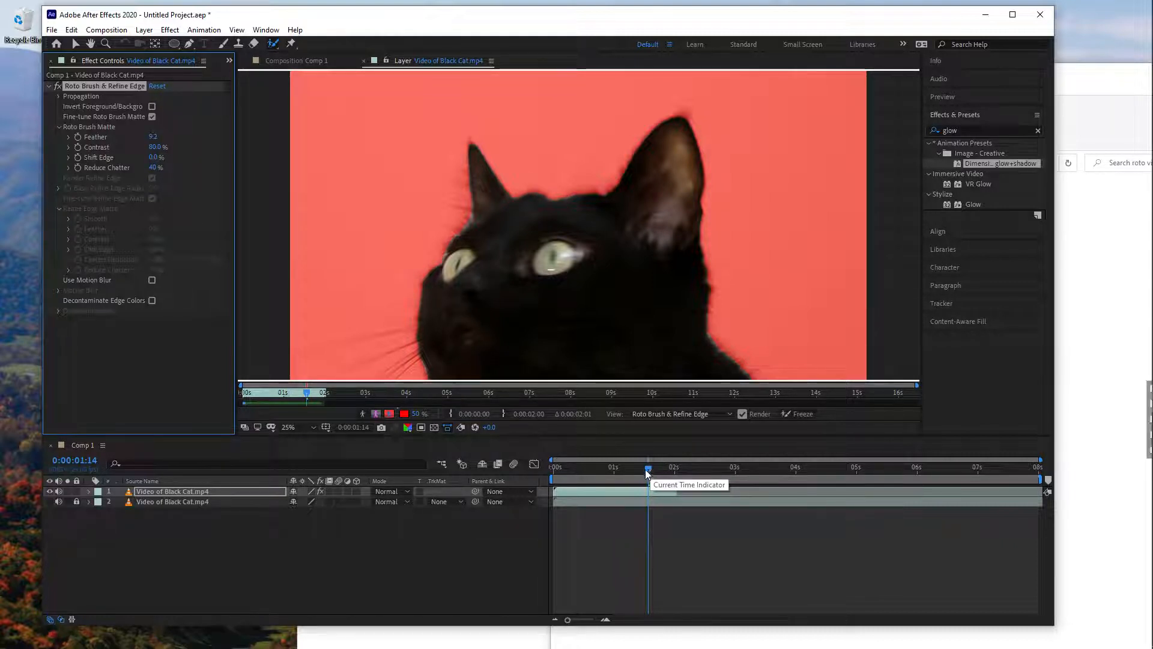
drag(646, 467, 592, 467)
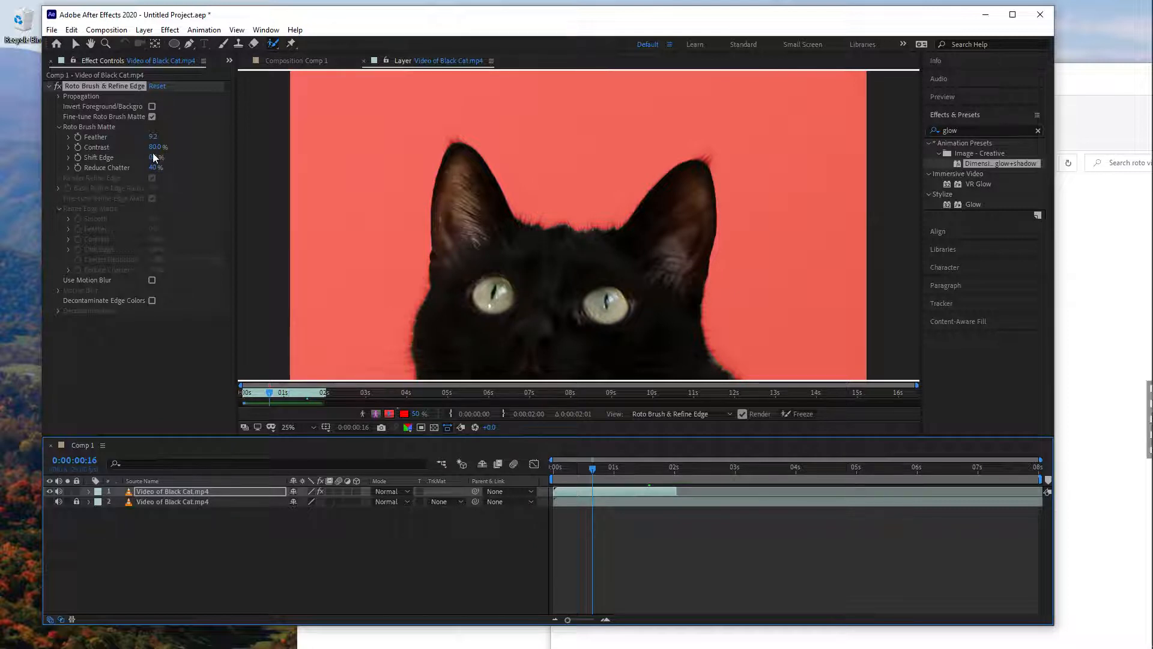
drag(151, 158, 137, 160)
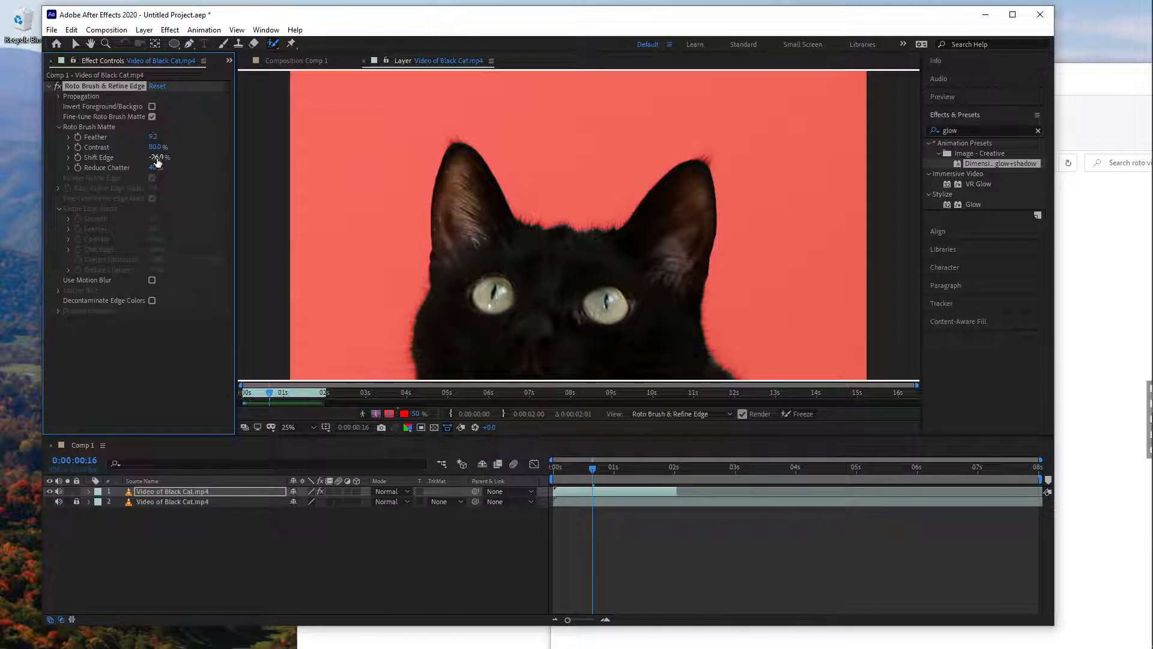
- Set the Roto Brush matte's Shift Edge to about -13%
drag(157, 161, 191, 166)
drag(157, 161, 142, 157)
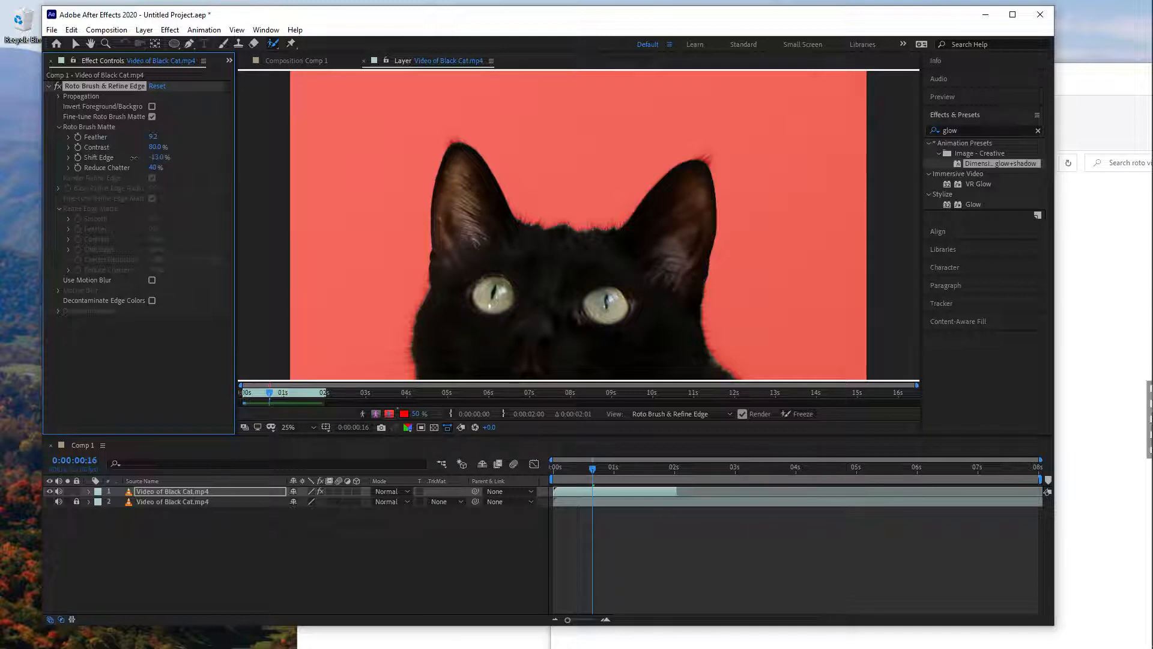
click(274, 390)
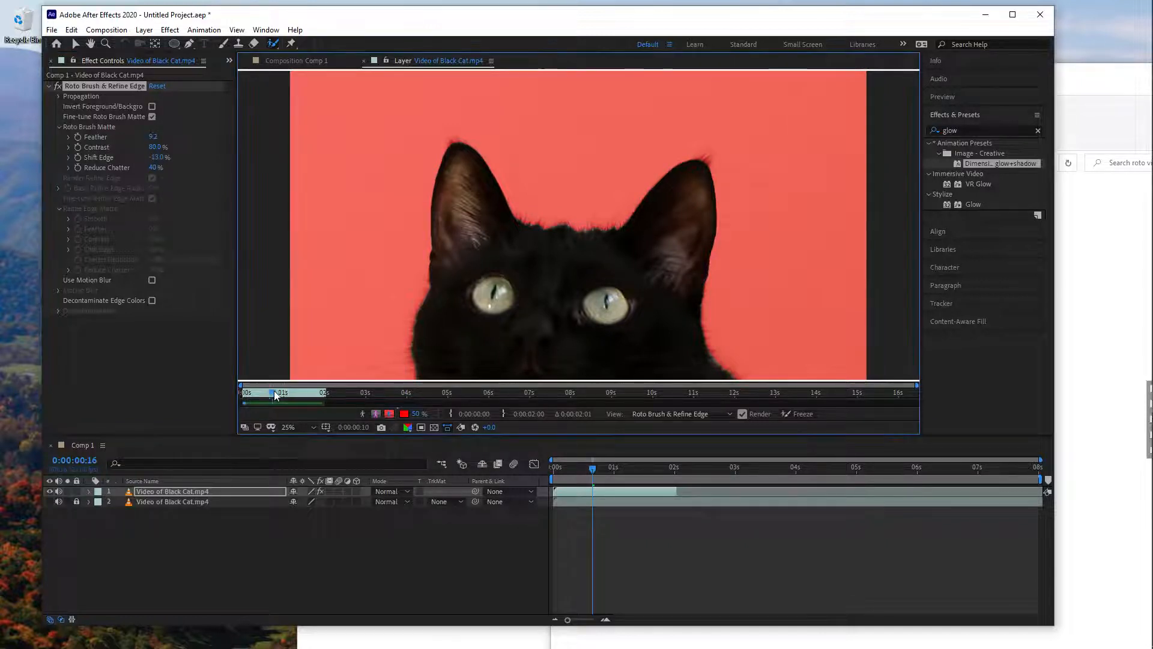
- Show the Roto Brush selection as an alpha boundary and scrub from the first frame to 0:00:00:04
drag(274, 391, 242, 394)
click(376, 414)
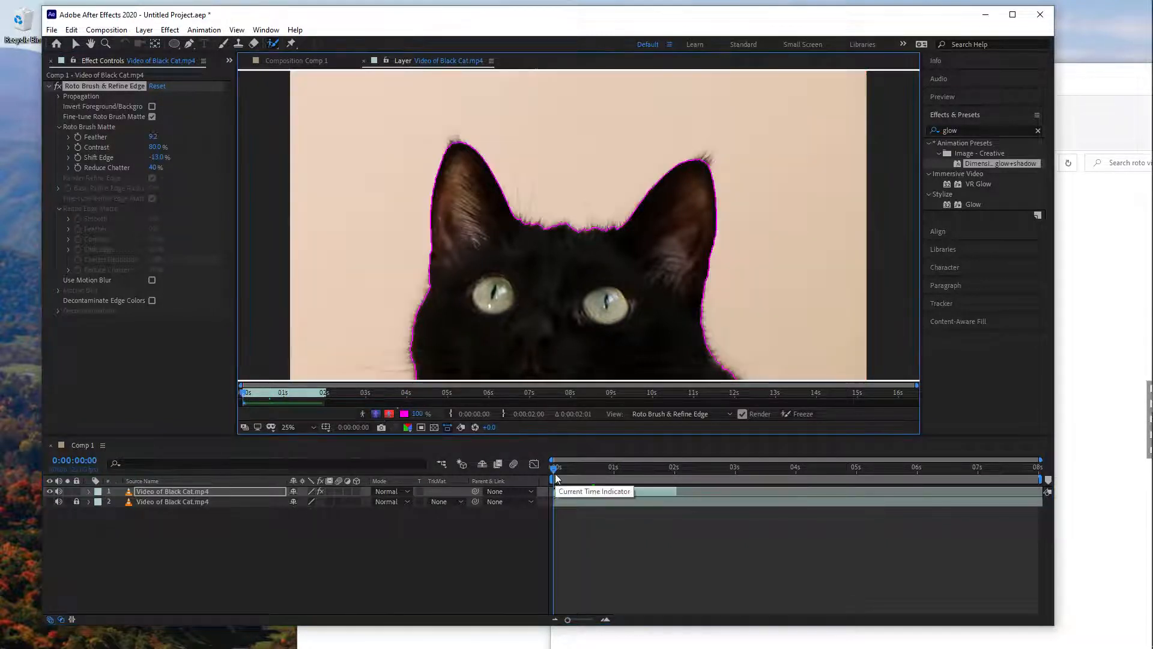
drag(555, 478, 561, 472)
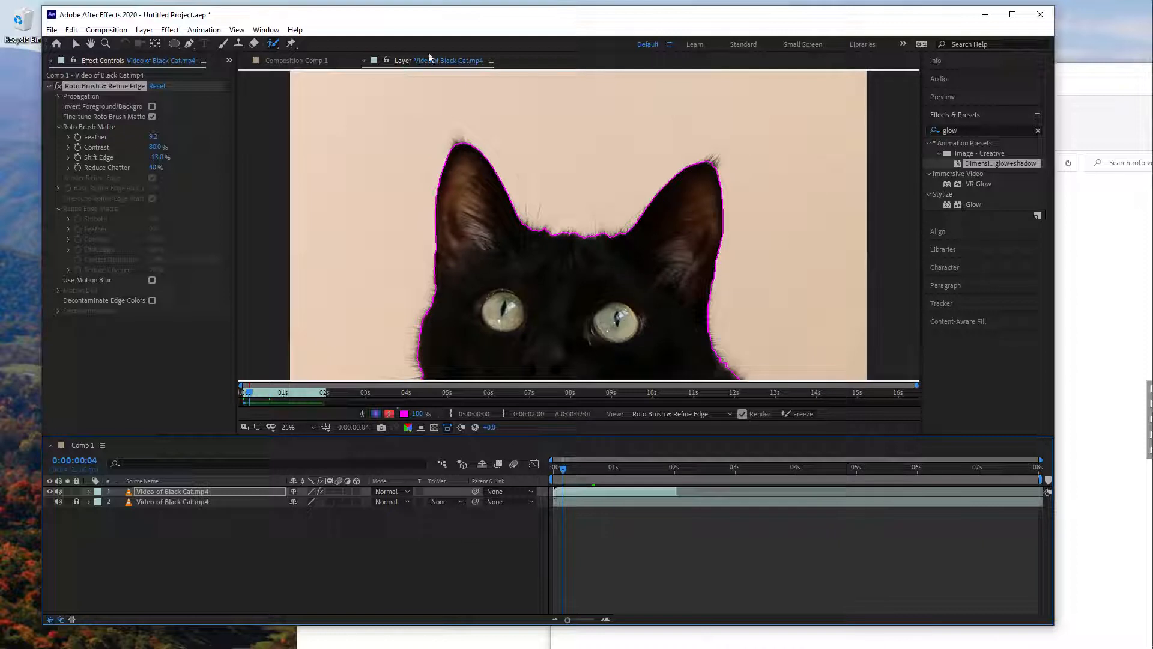
- Return to the Comp 1 view, unlock and show the lower cat layer, and collapse the Roto Brush & Refine Edge settings
click(290, 61)
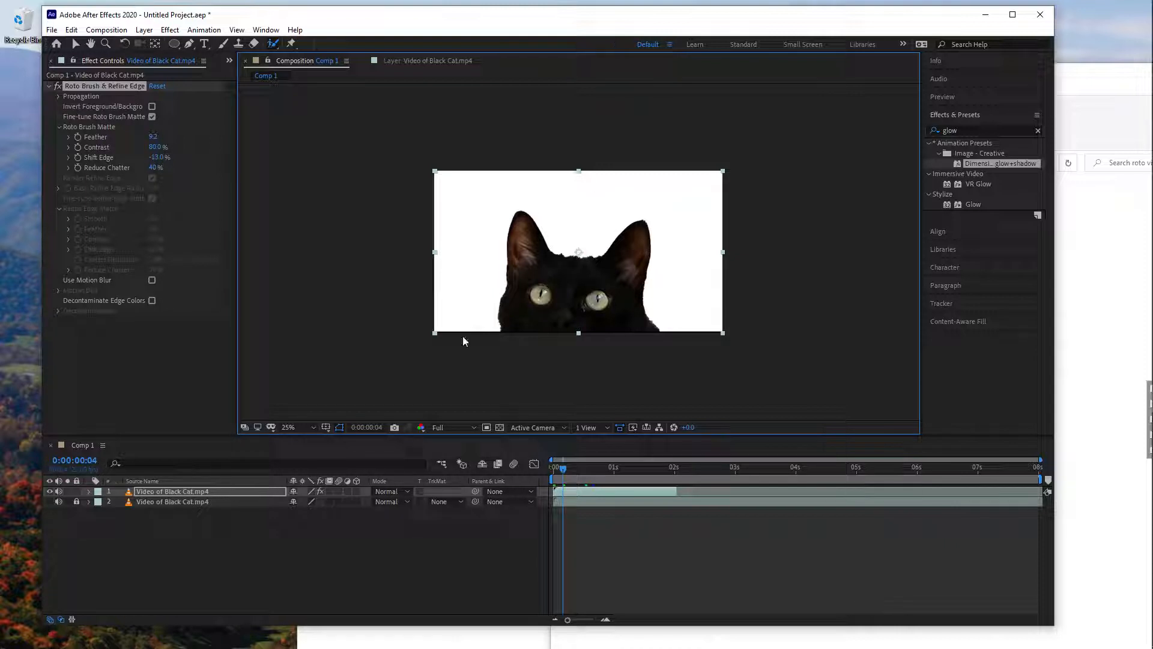
click(137, 513)
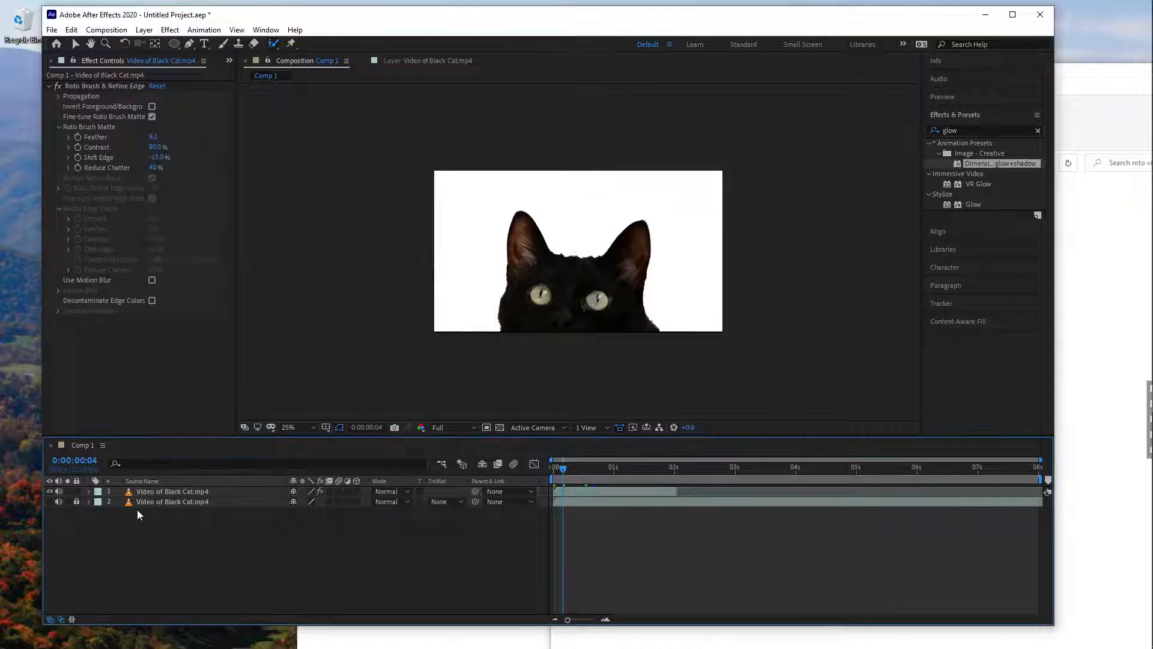
click(76, 501)
click(50, 501)
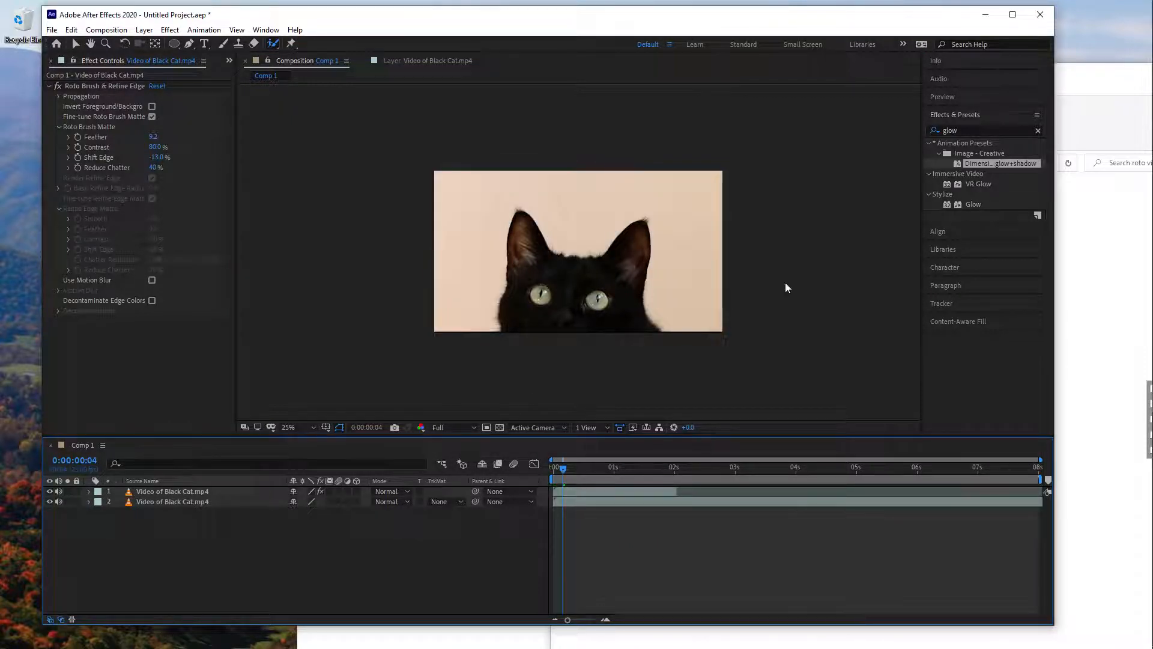
click(571, 468)
mouse_move(571, 467)
mouse_down()
mouse_move(553, 468)
mouse_move(563, 471)
mouse_up()
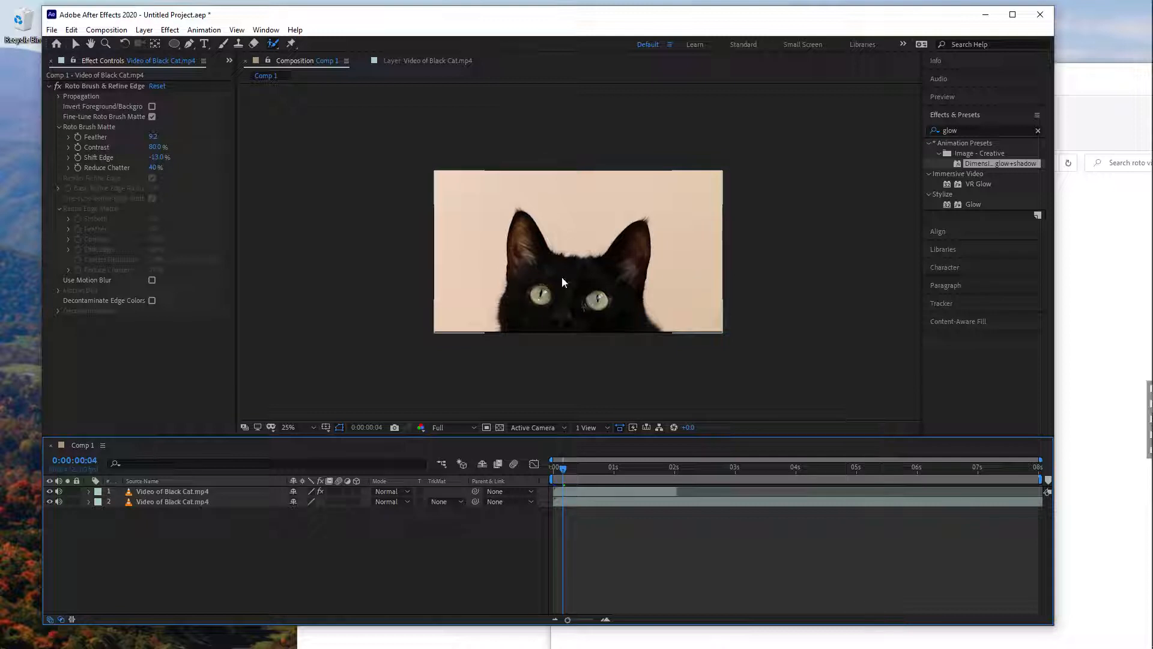
click(50, 85)
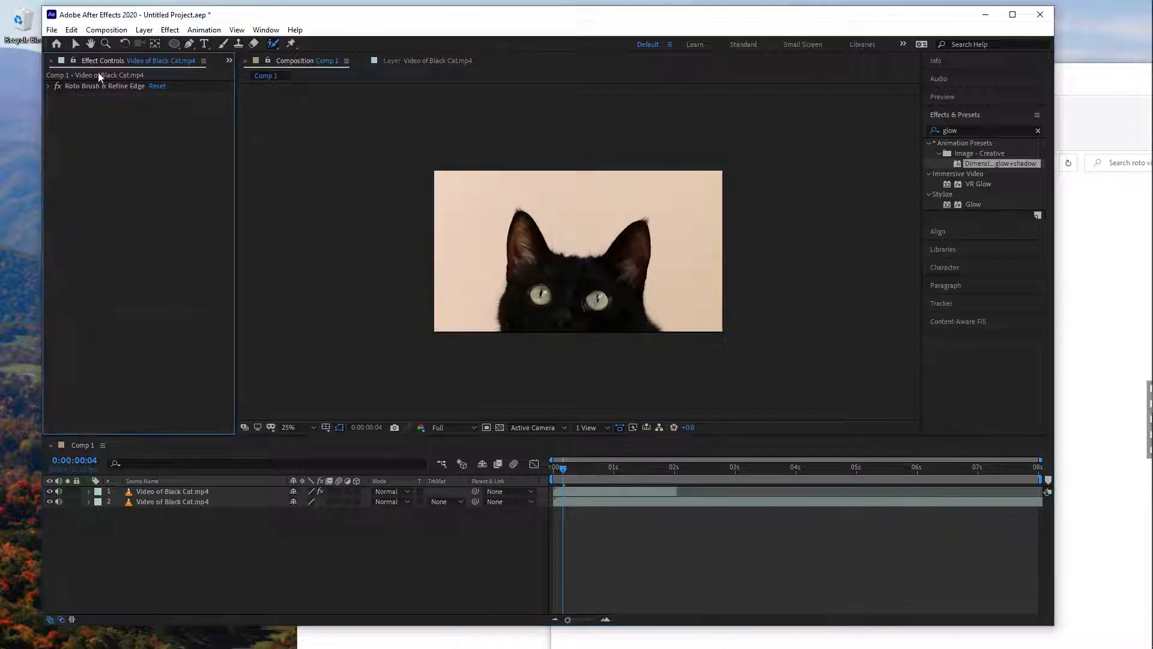
- Add the text "CAT" in red Century Gothic Bold near the cat's ear and enlarge it to 433 px
click(203, 46)
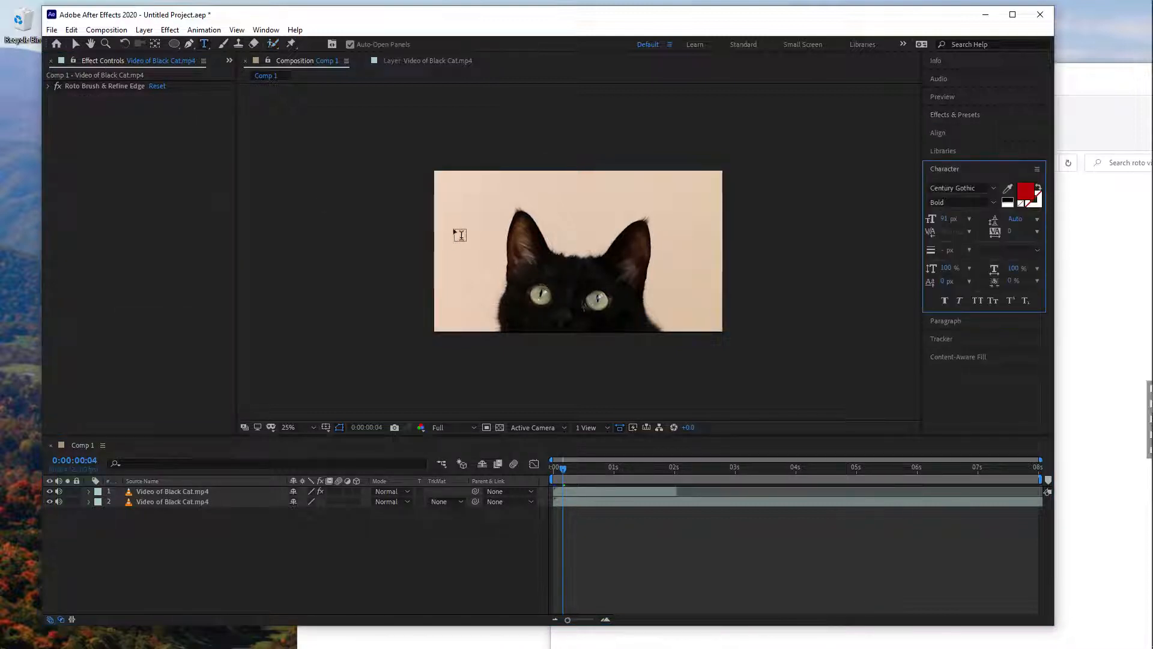
click(461, 227)
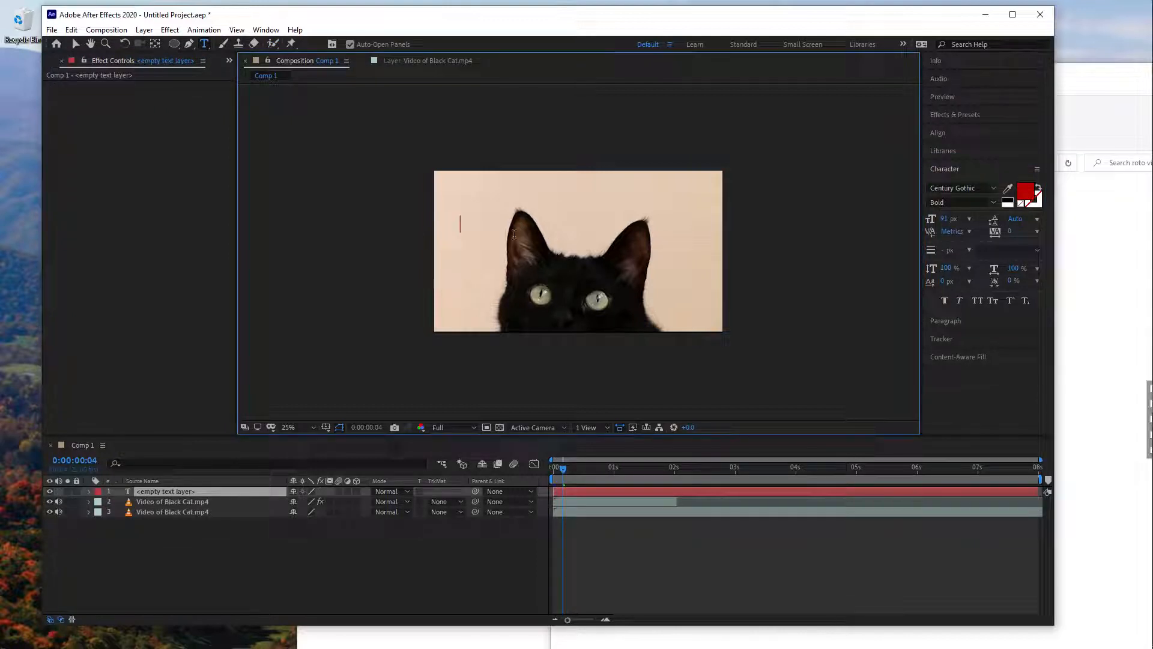
text(CAT)
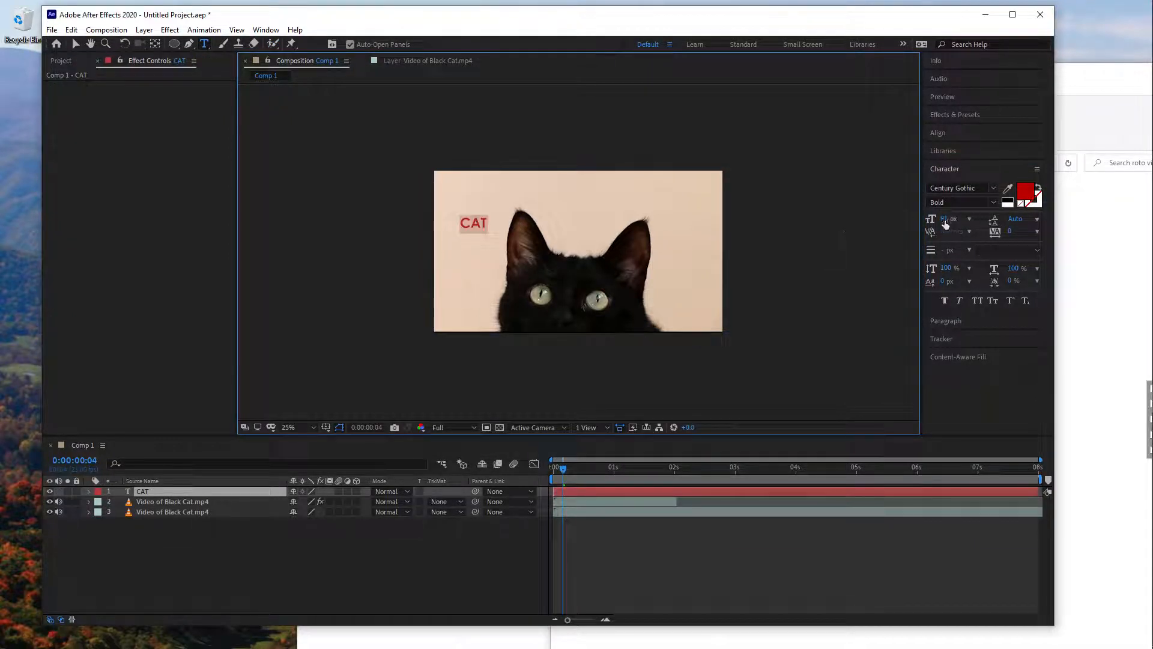
drag(944, 218, 1140, 224)
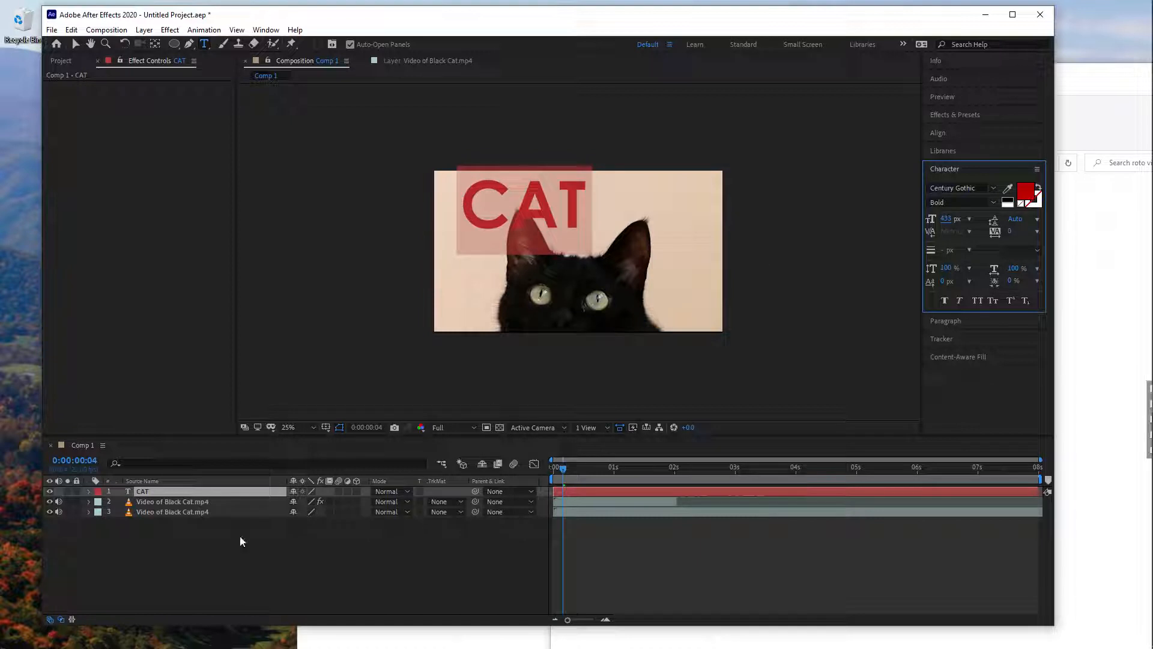
- Place the CAT text layer beneath the cutout cat layer, then enlarge the text to 799 px behind the cat's ears
drag(157, 491, 160, 507)
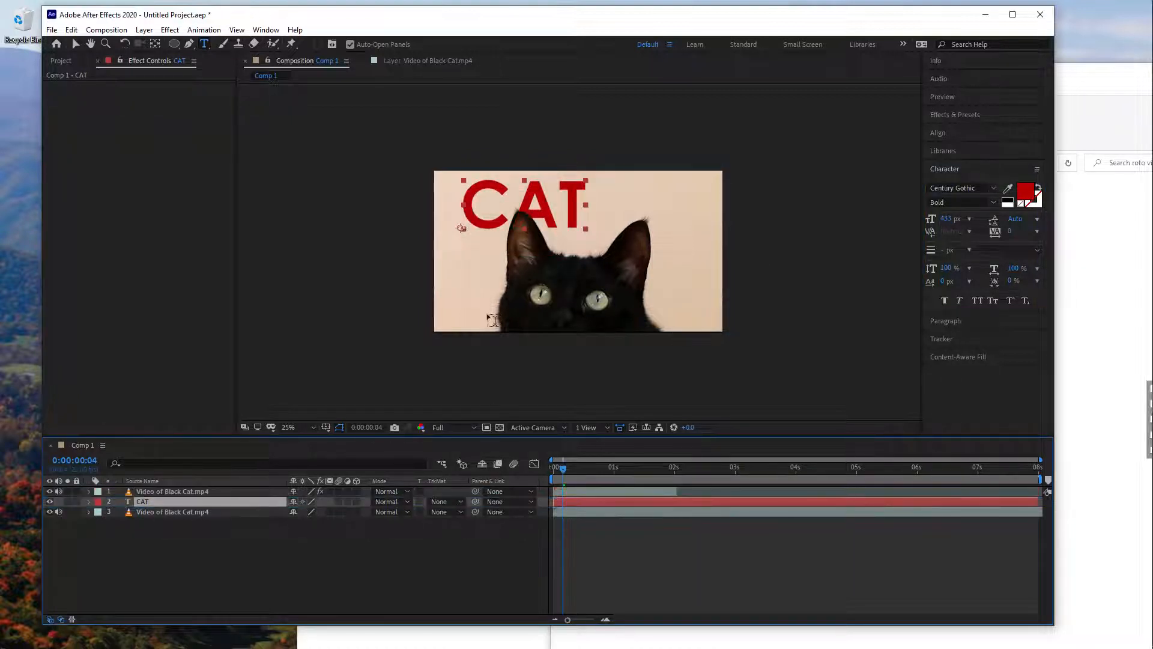
click(74, 44)
drag(483, 227, 508, 239)
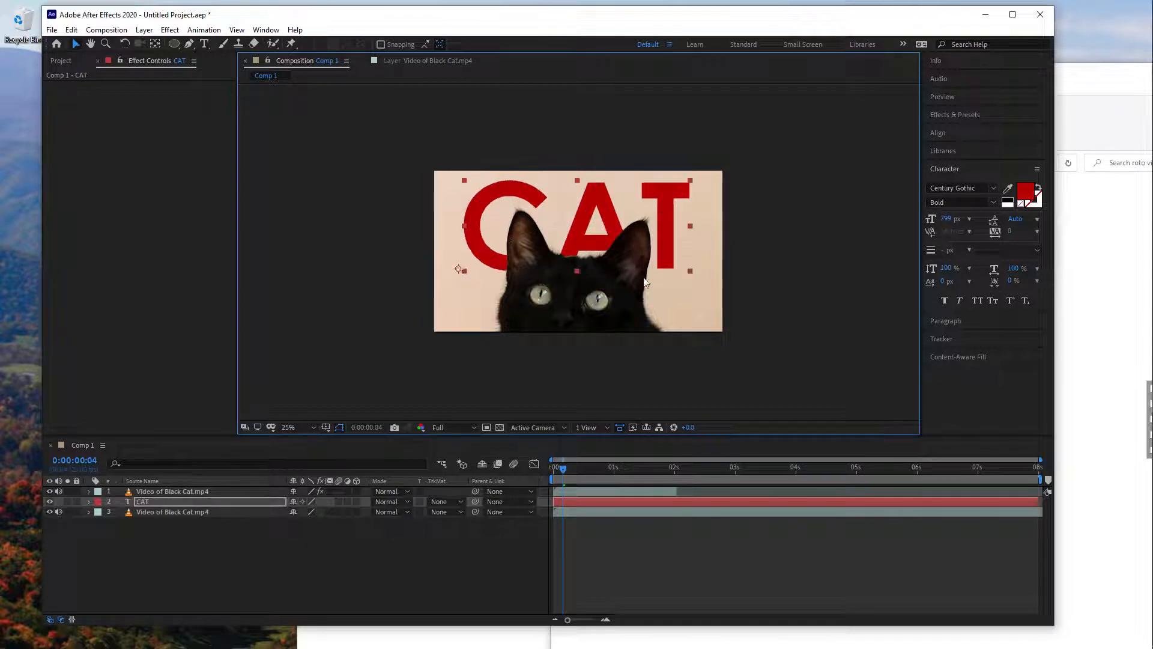
- Hide the original cat video layer at the first frame and insert the starry-sky image directly beneath the cutout cat layer
mouse_move(566, 470)
mouse_down()
mouse_move(575, 471)
mouse_move(553, 466)
mouse_up()
click(49, 512)
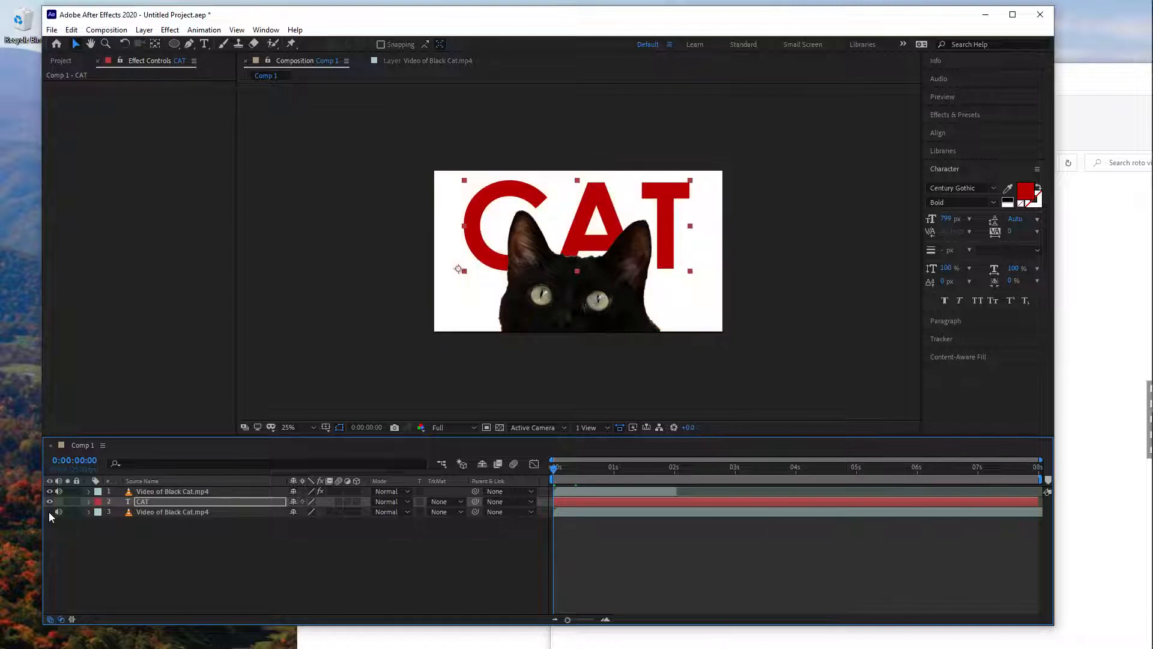
click(60, 60)
click(82, 231)
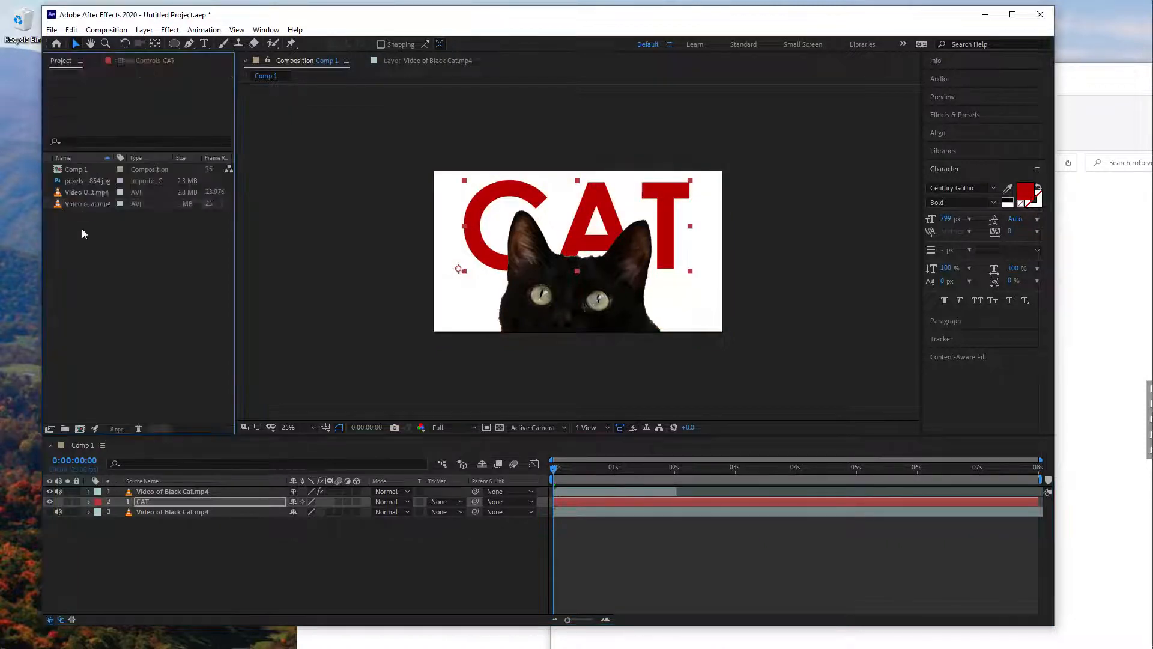
click(84, 182)
drag(84, 182, 572, 501)
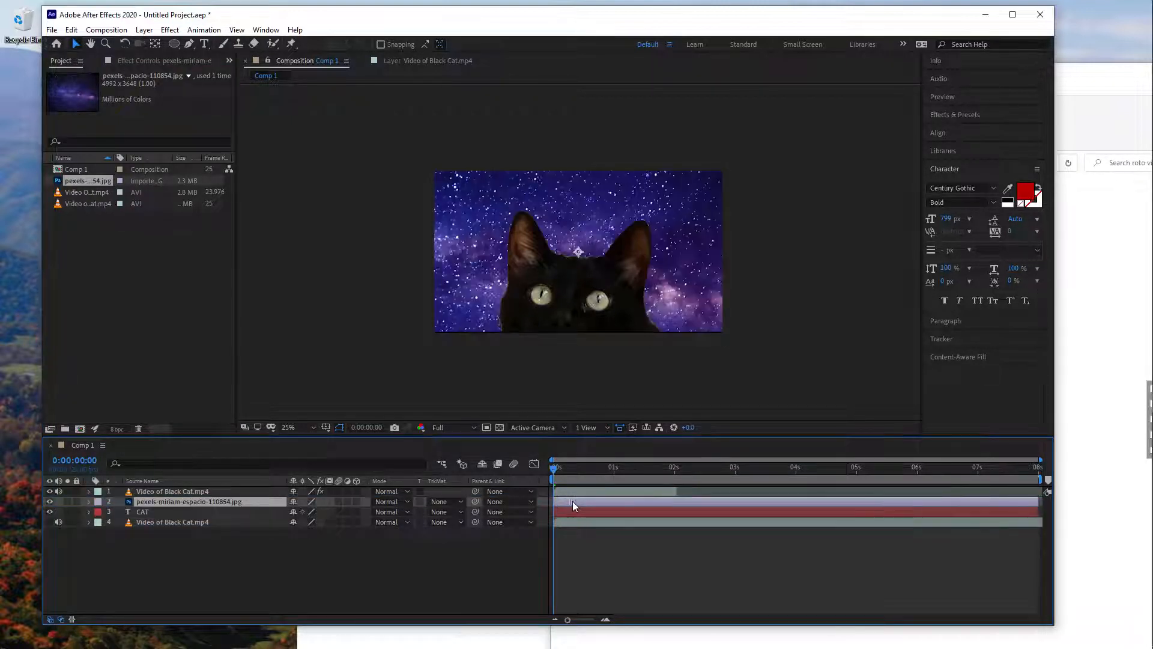
- Scale the starry-sky image layer to 43%
key(s)
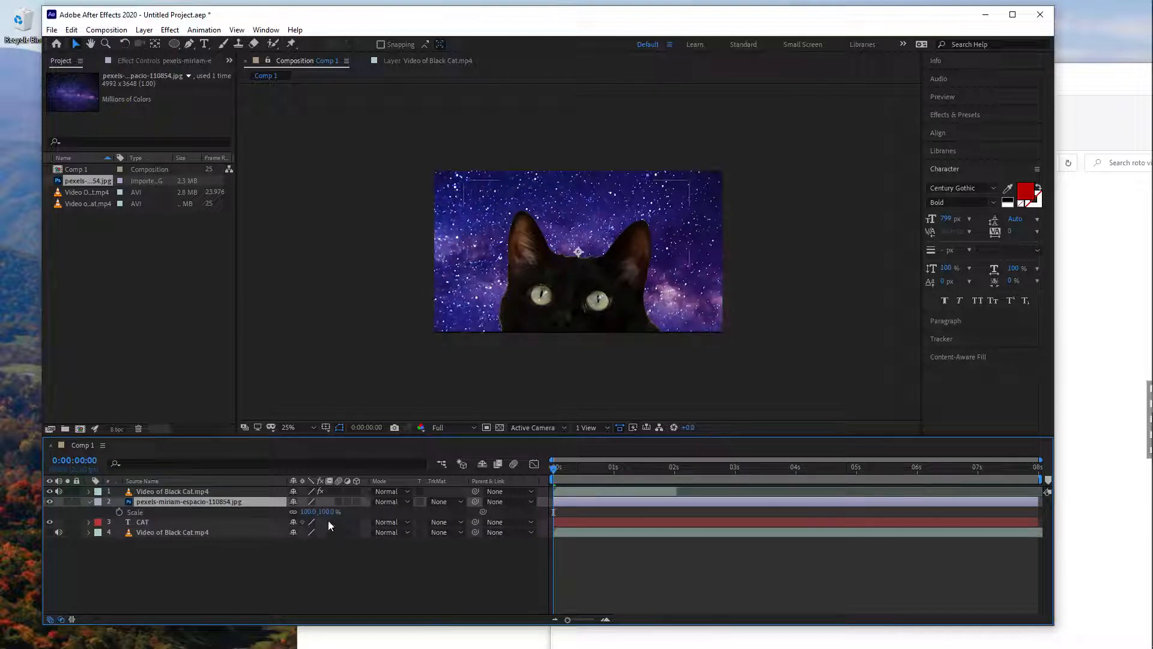
drag(327, 512, 294, 513)
key(Return)
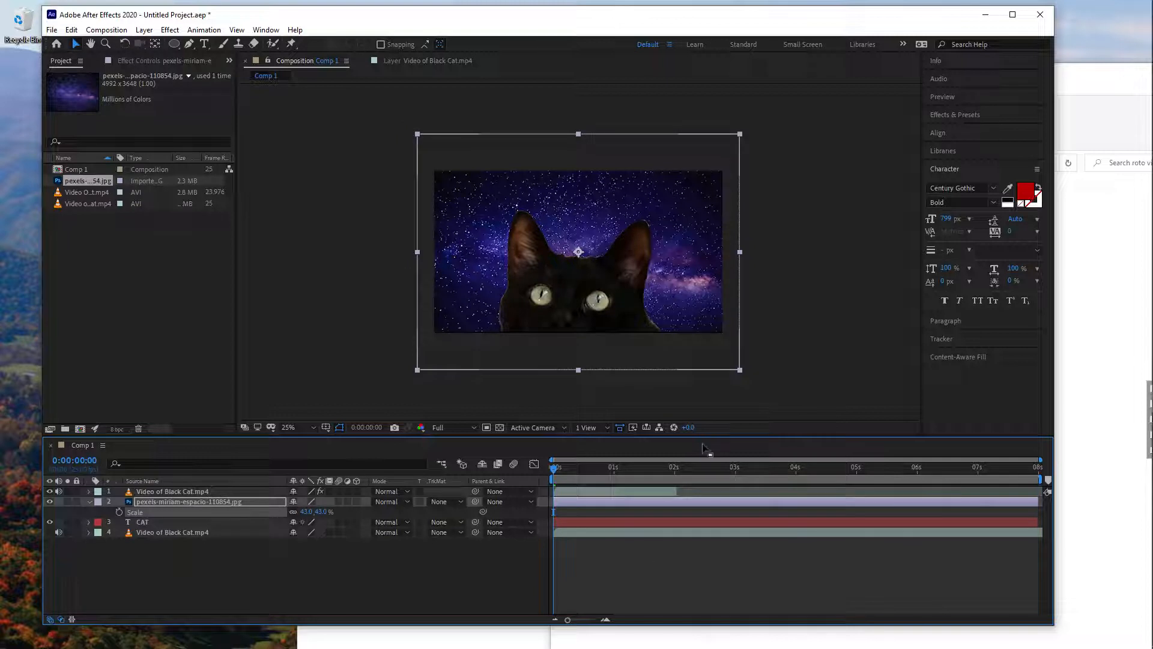
click(797, 390)
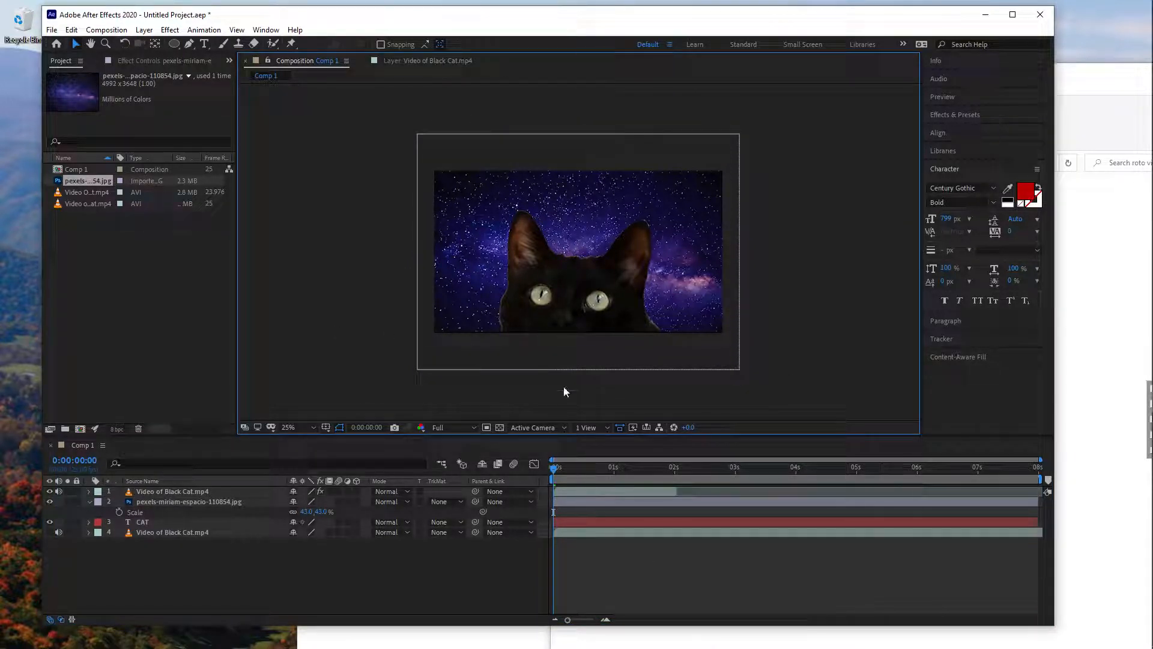
- Scrub the first frames in the composition and the cat's layer view to check the cutout edge
mouse_move(554, 475)
mouse_down()
mouse_move(636, 471)
mouse_move(548, 464)
mouse_up()
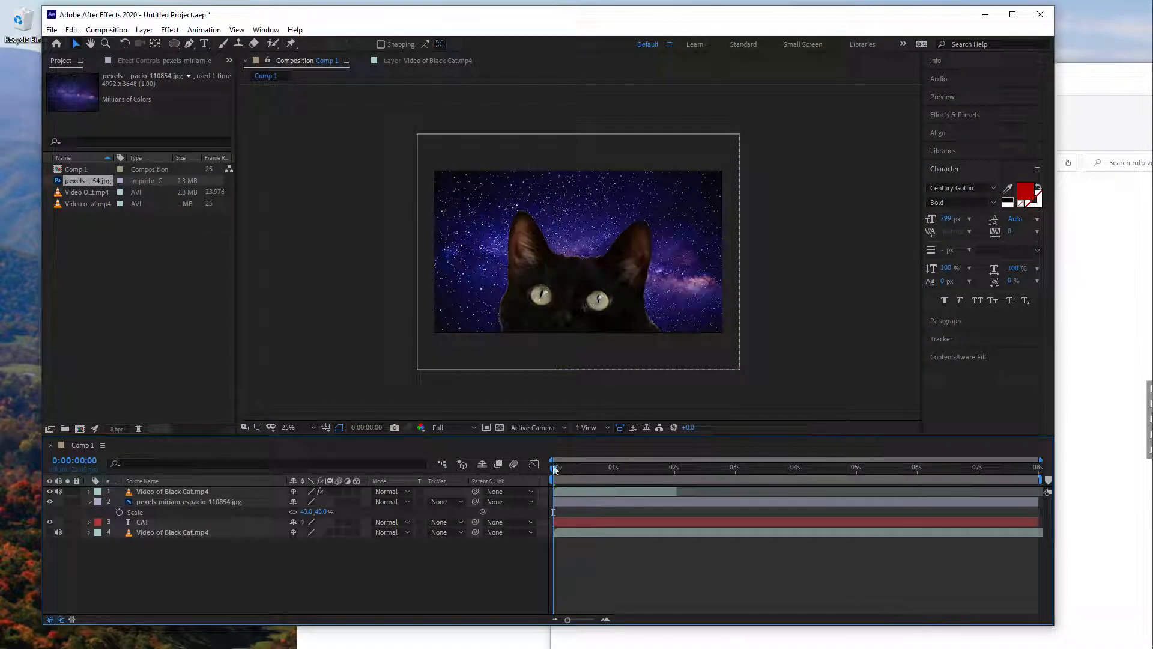
click(572, 468)
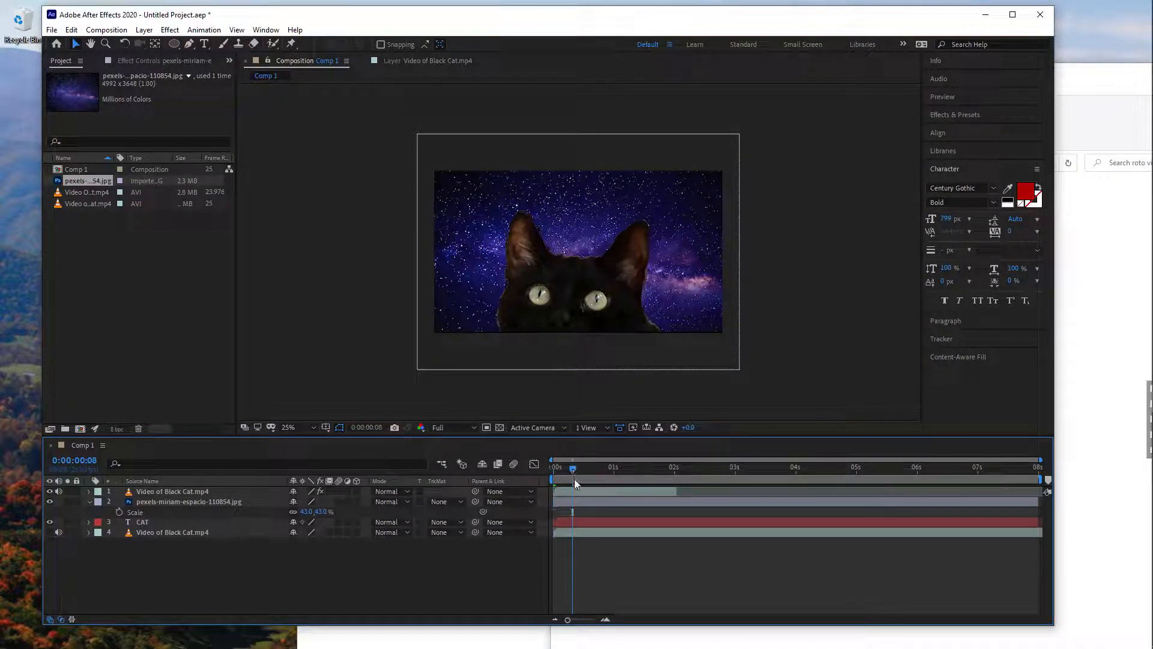
click(570, 469)
mouse_move(570, 468)
mouse_down()
mouse_move(556, 467)
mouse_move(606, 468)
mouse_move(572, 466)
mouse_up()
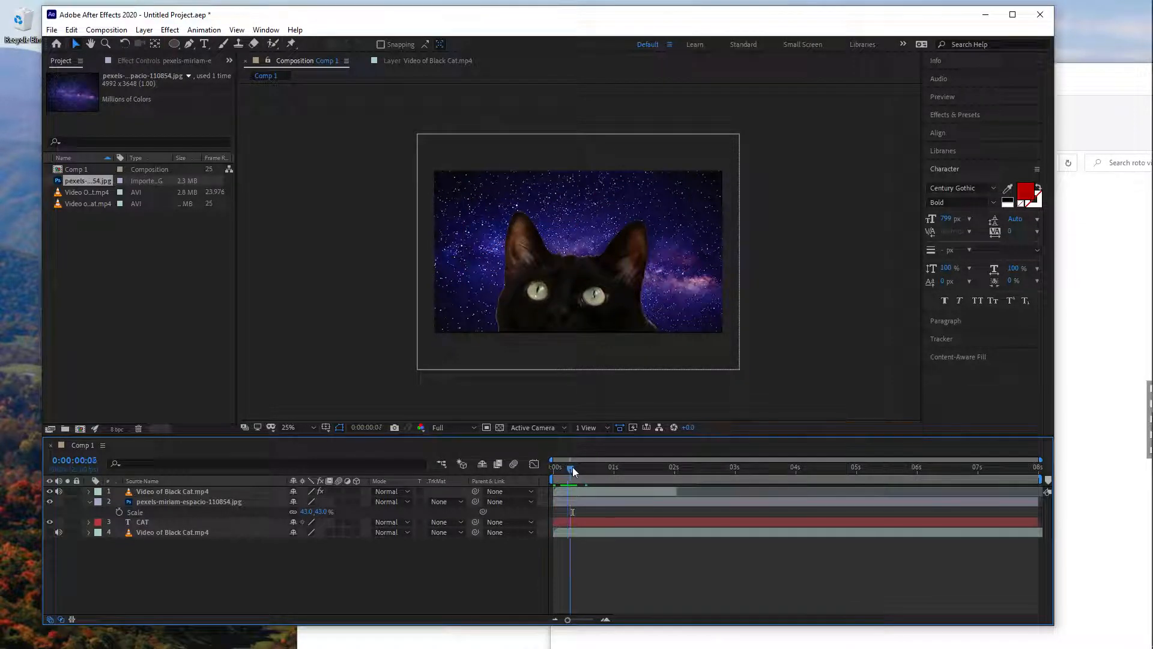
click(420, 59)
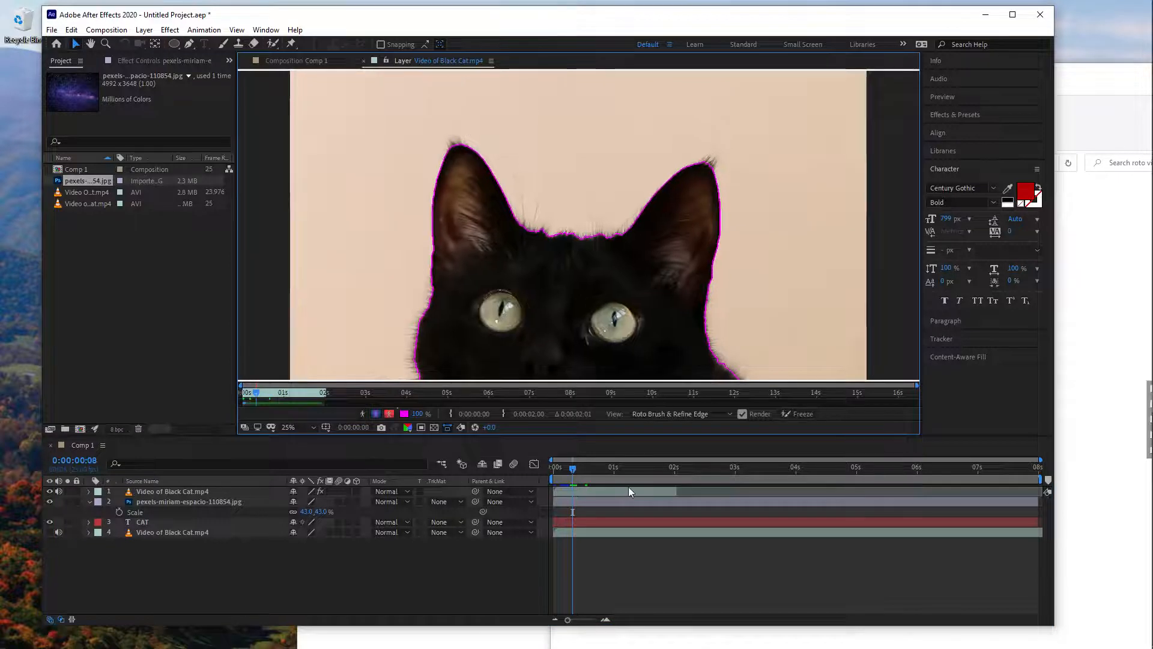
drag(572, 467, 583, 474)
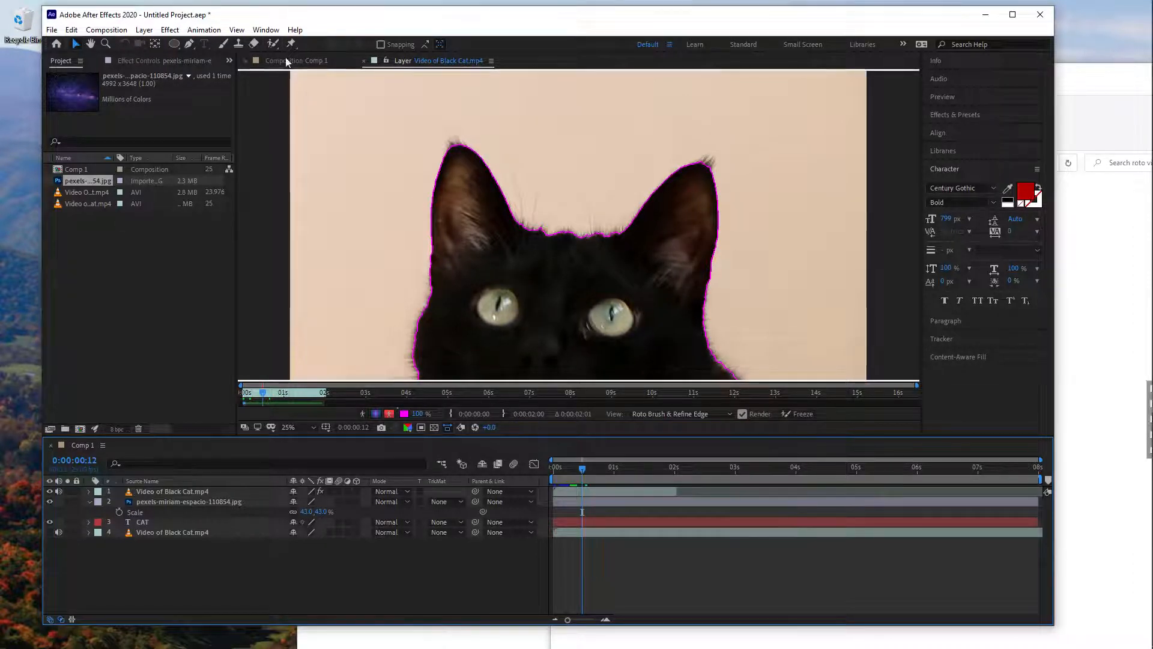
click(273, 43)
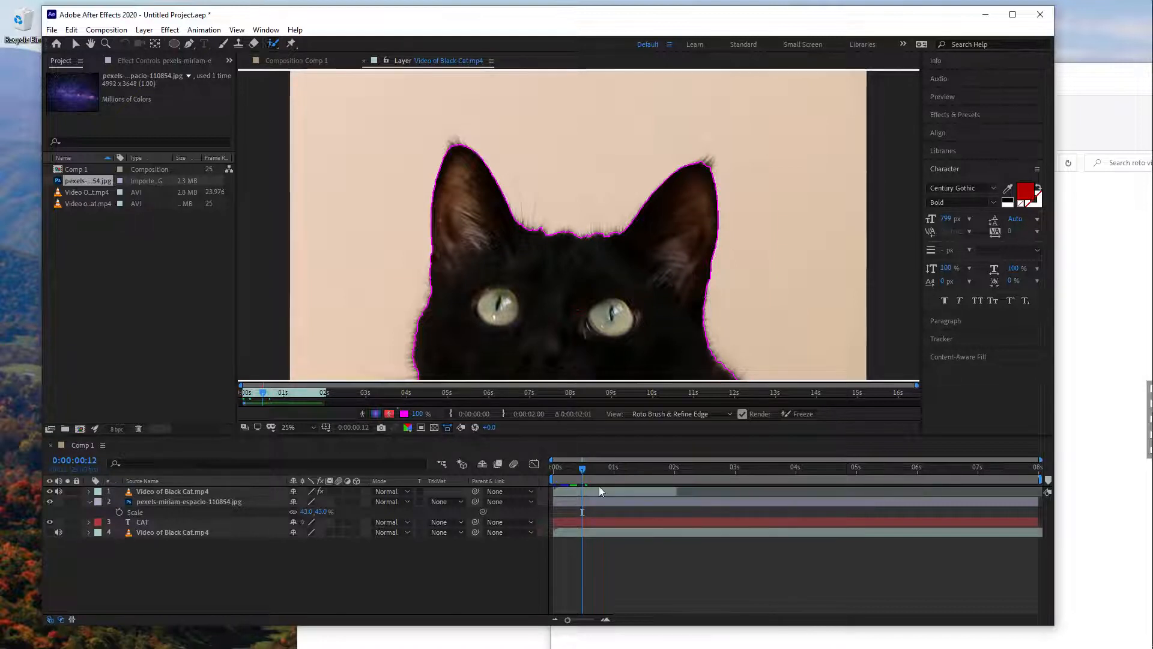
mouse_move(581, 470)
mouse_down()
mouse_move(612, 477)
mouse_move(586, 476)
mouse_up()
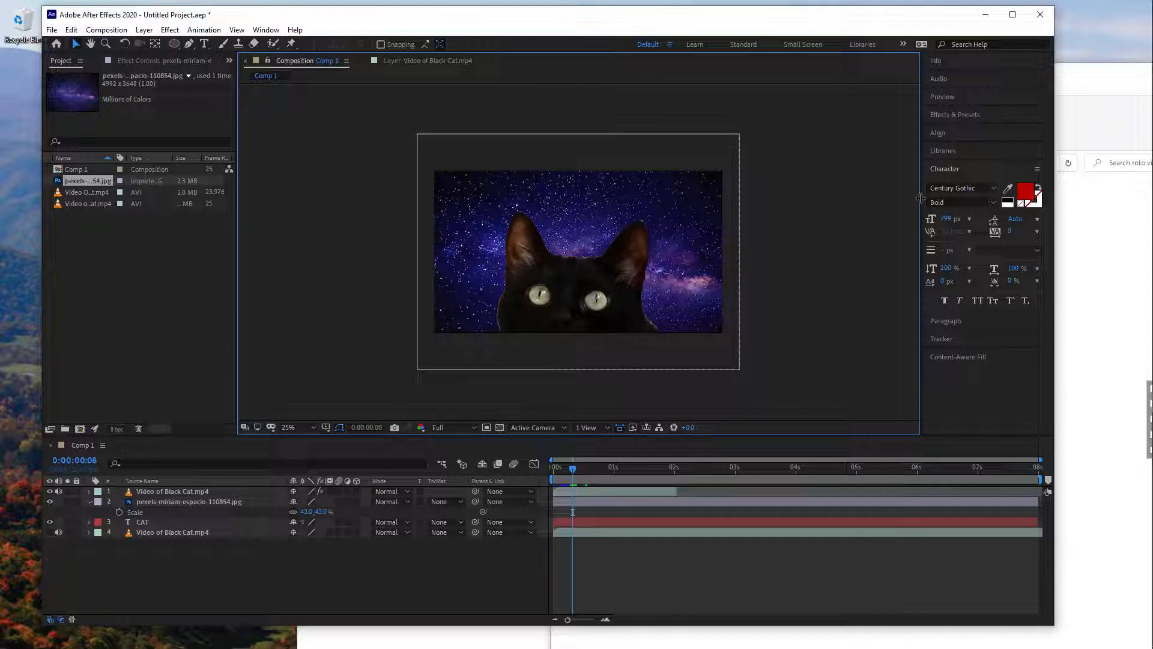
- Clear the "glow" effects search and search for the Saber effect with "sabe"
click(939, 115)
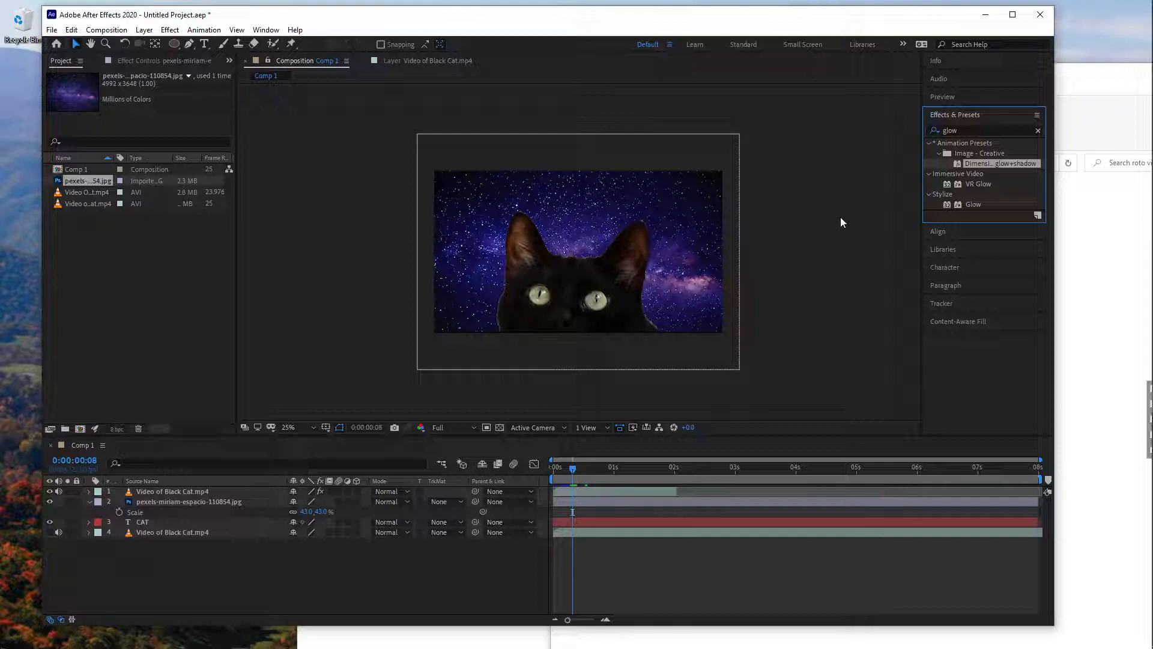
click(961, 131)
click(1038, 131)
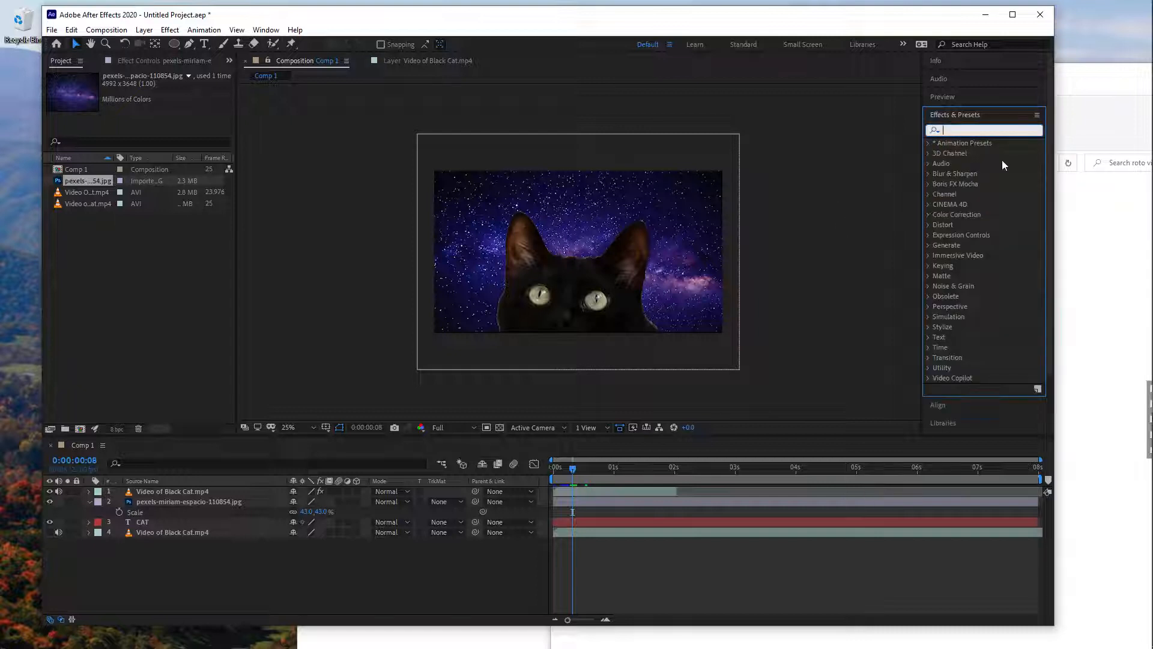
click(794, 251)
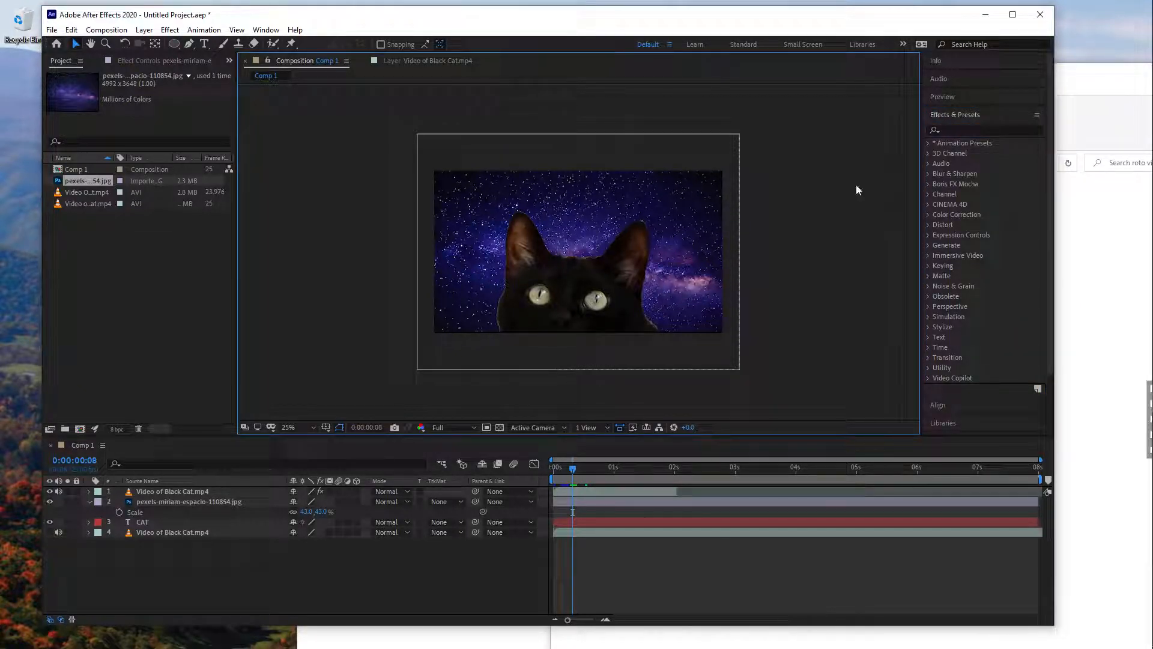
click(951, 131)
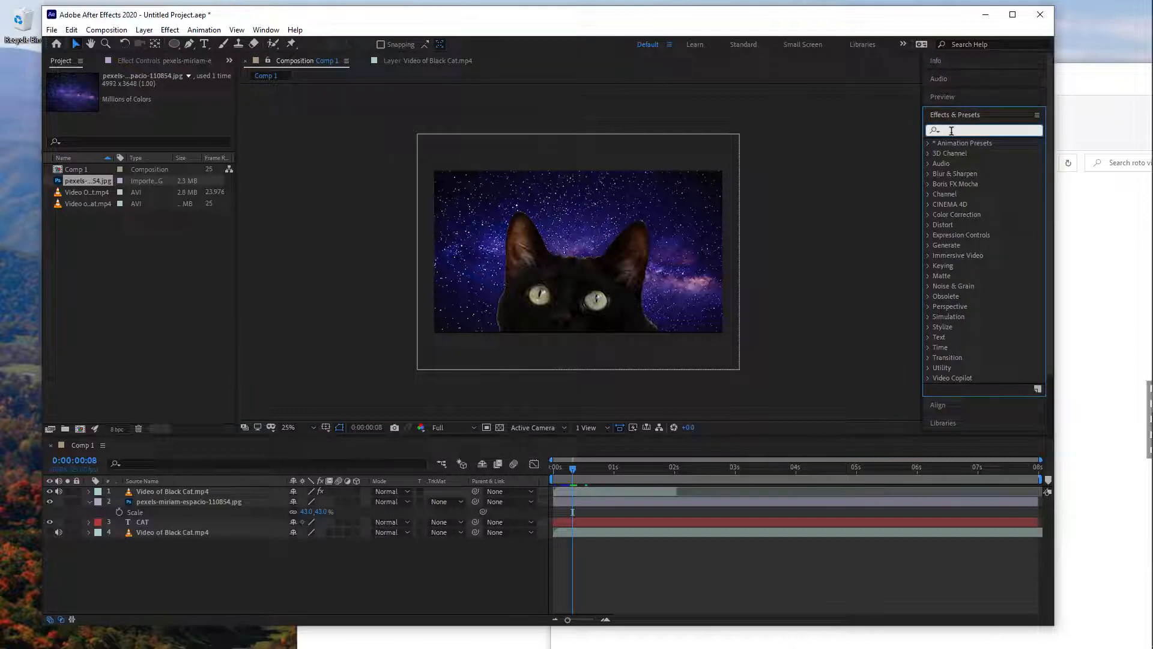
text(sabe)
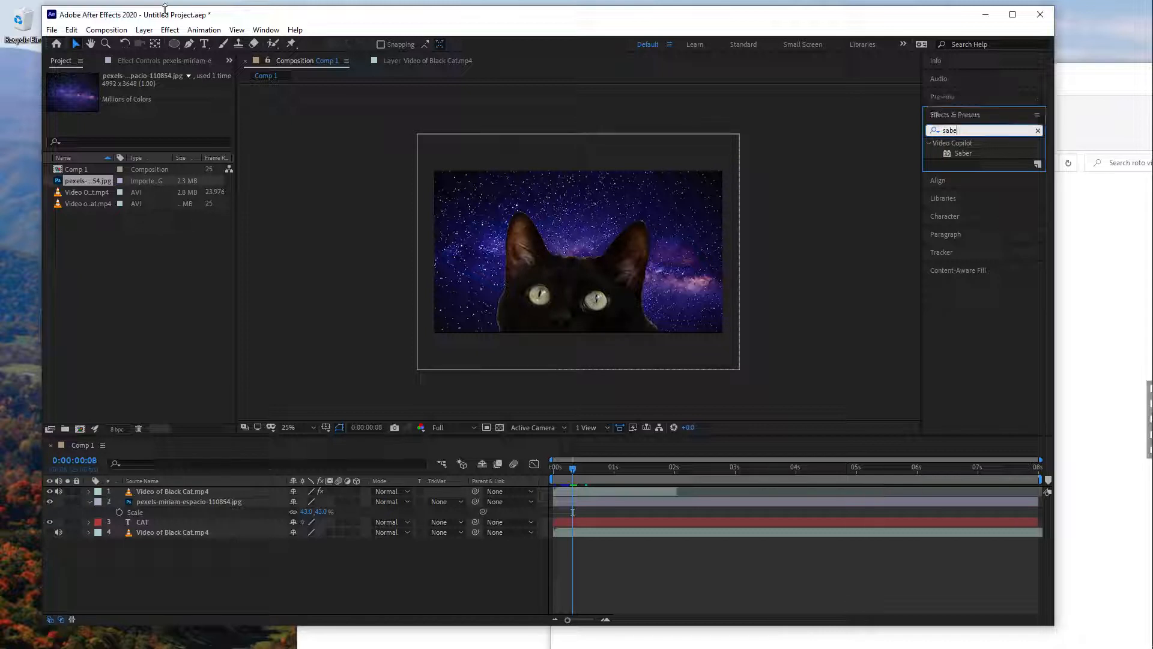
- Create a black composition-size solid layer directly above the cutout cat layer
click(144, 29)
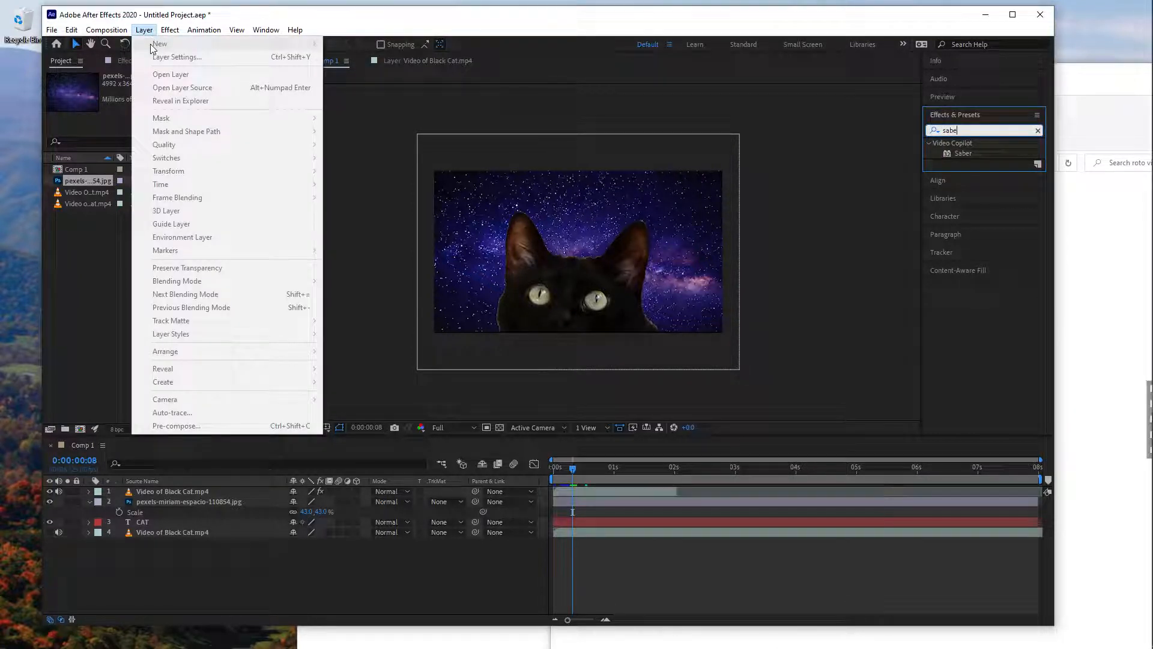
click(446, 561)
click(586, 489)
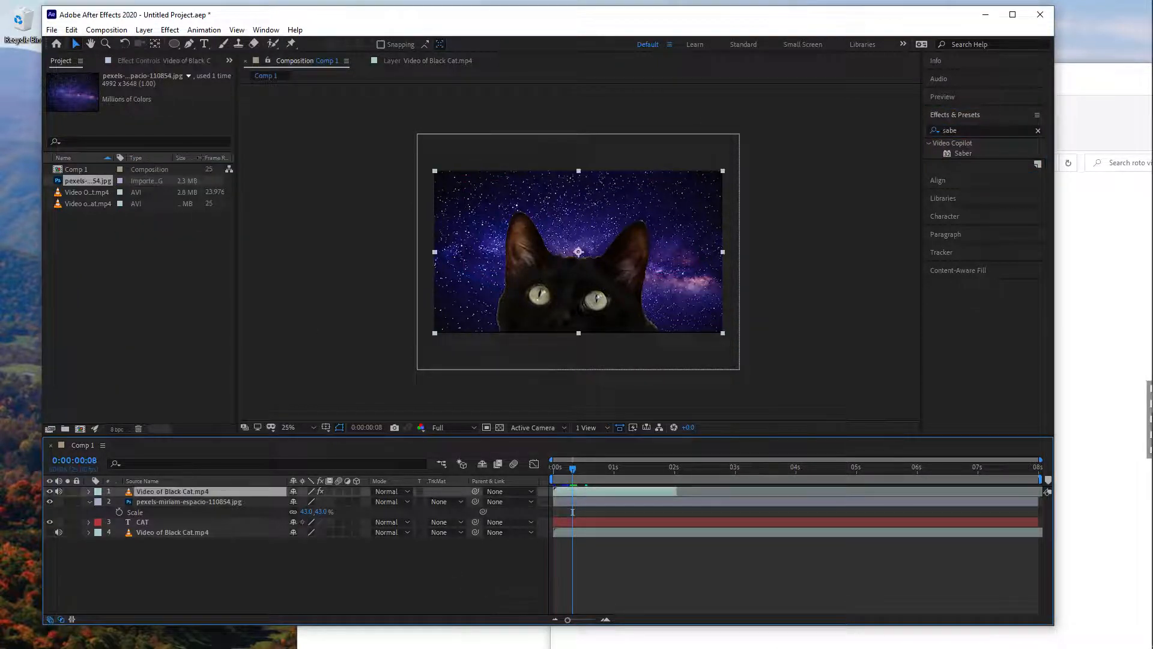
click(144, 30)
mouse_move(157, 43)
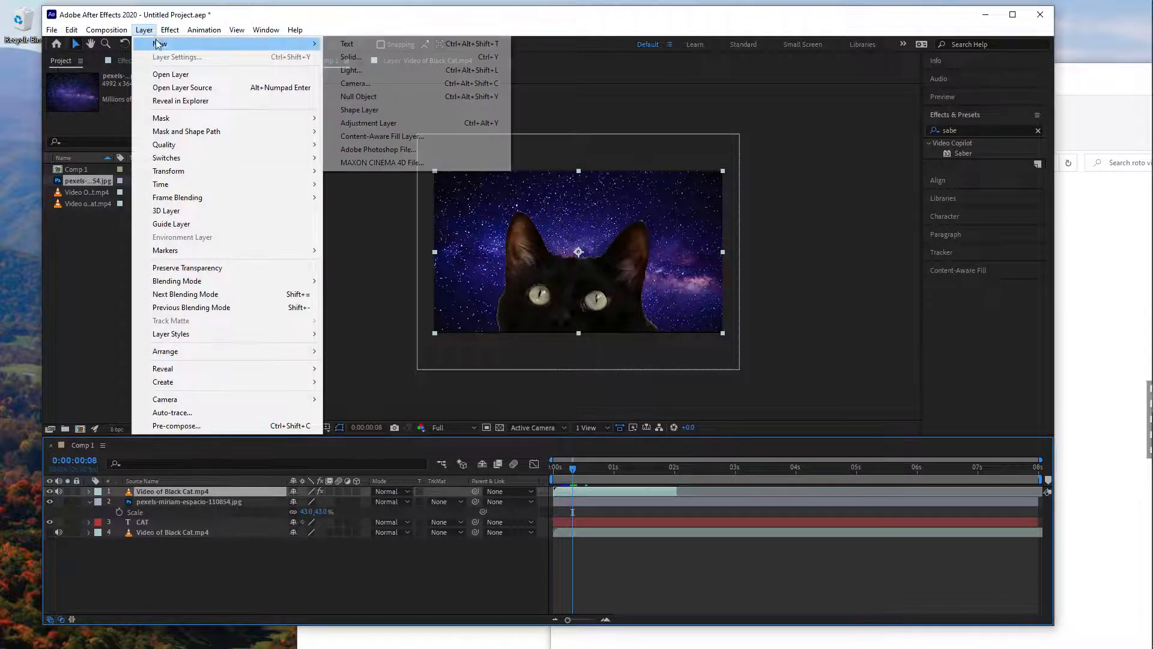
click(350, 57)
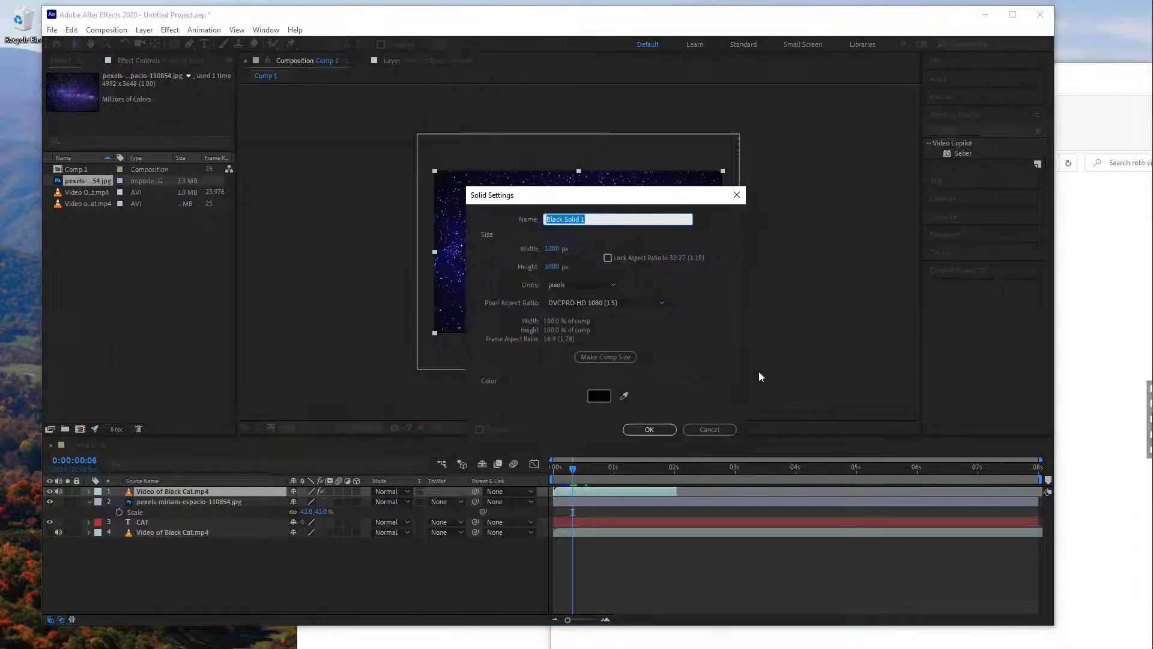
click(650, 428)
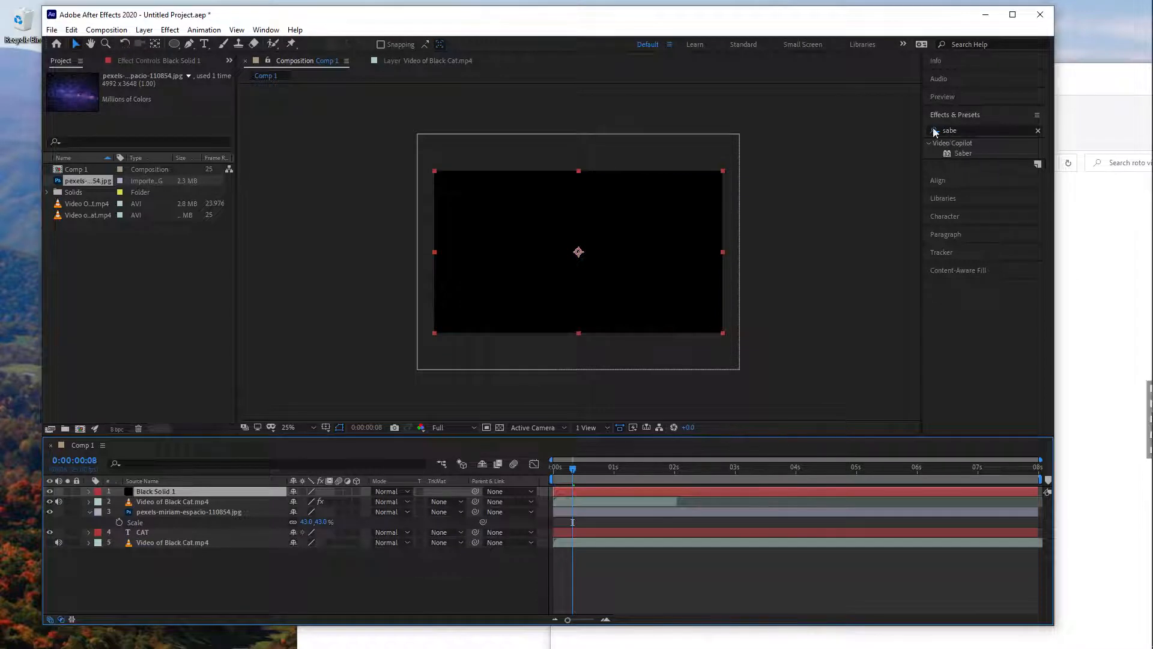
- Apply the Saber effect to the black solid and set its Composite Settings to Transparent
drag(959, 152, 674, 492)
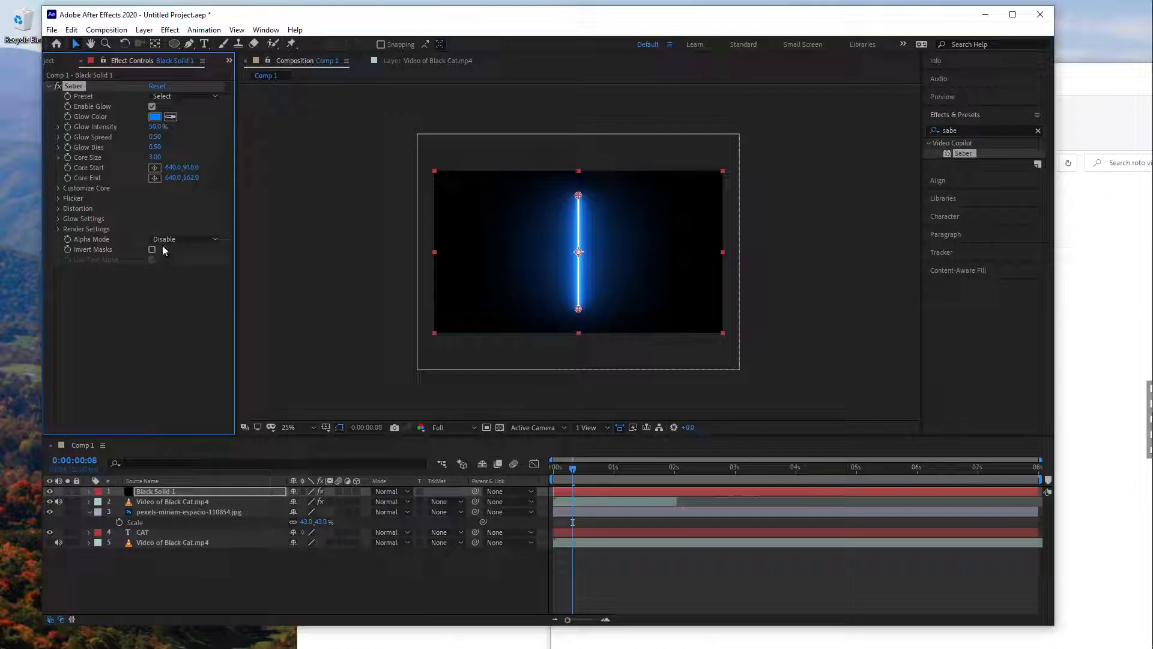
click(57, 229)
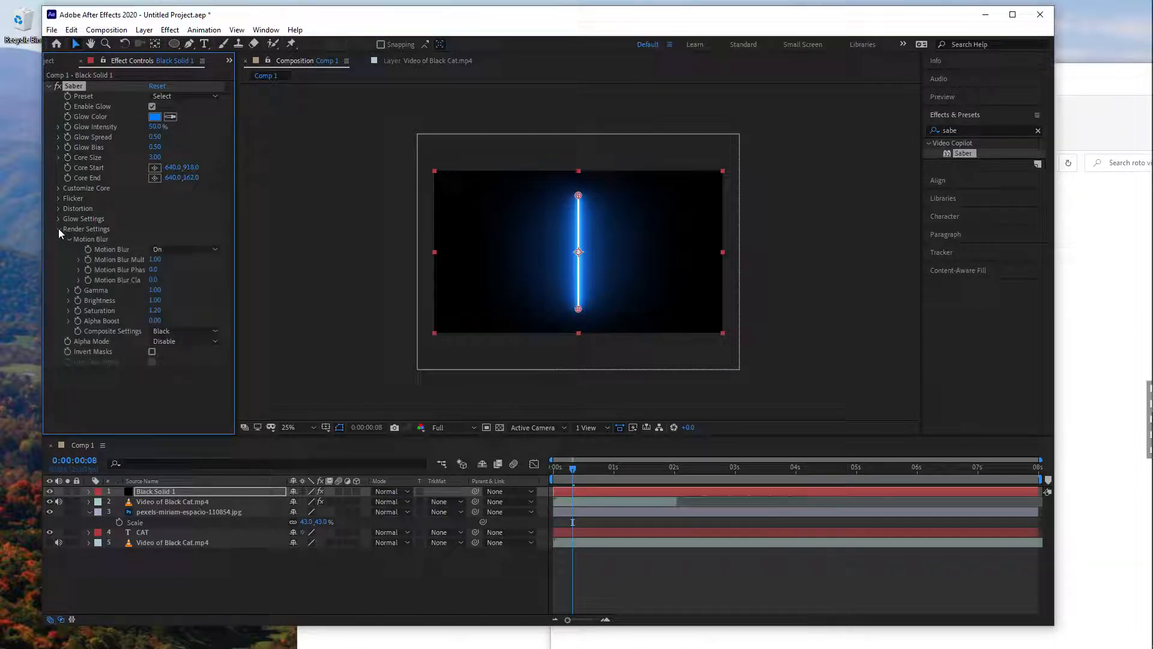
click(193, 332)
click(179, 335)
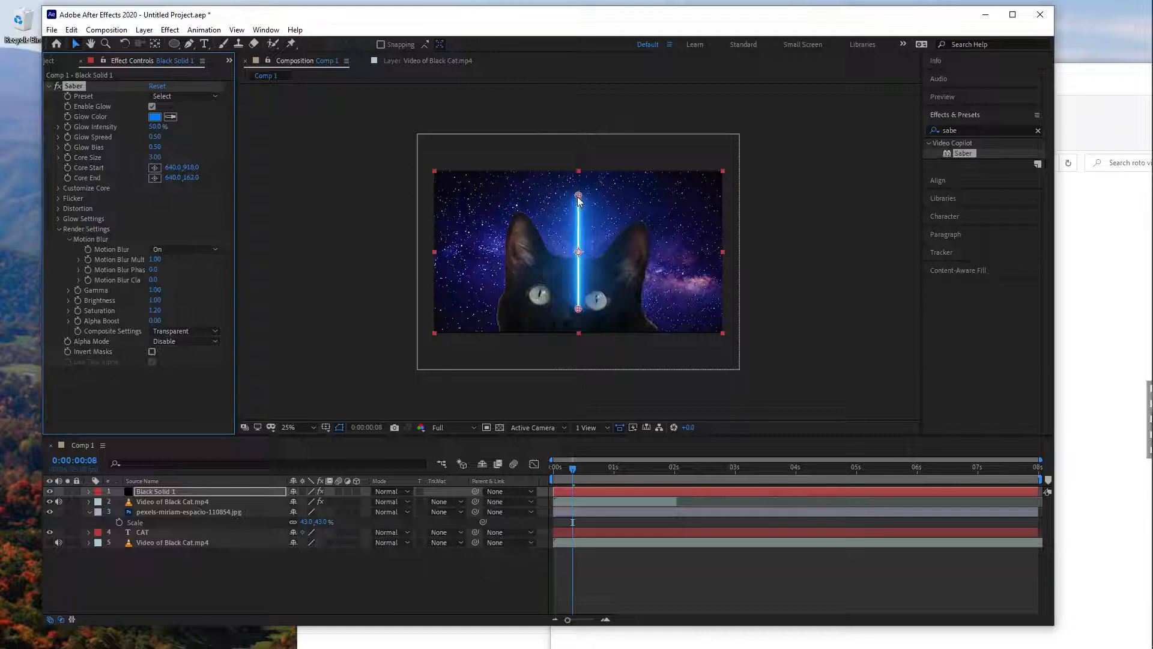
- Place the beam's Core Start on one cat eye at about 466.7, 806 and its Core End above the frame at about 432, -34
drag(578, 195, 512, 163)
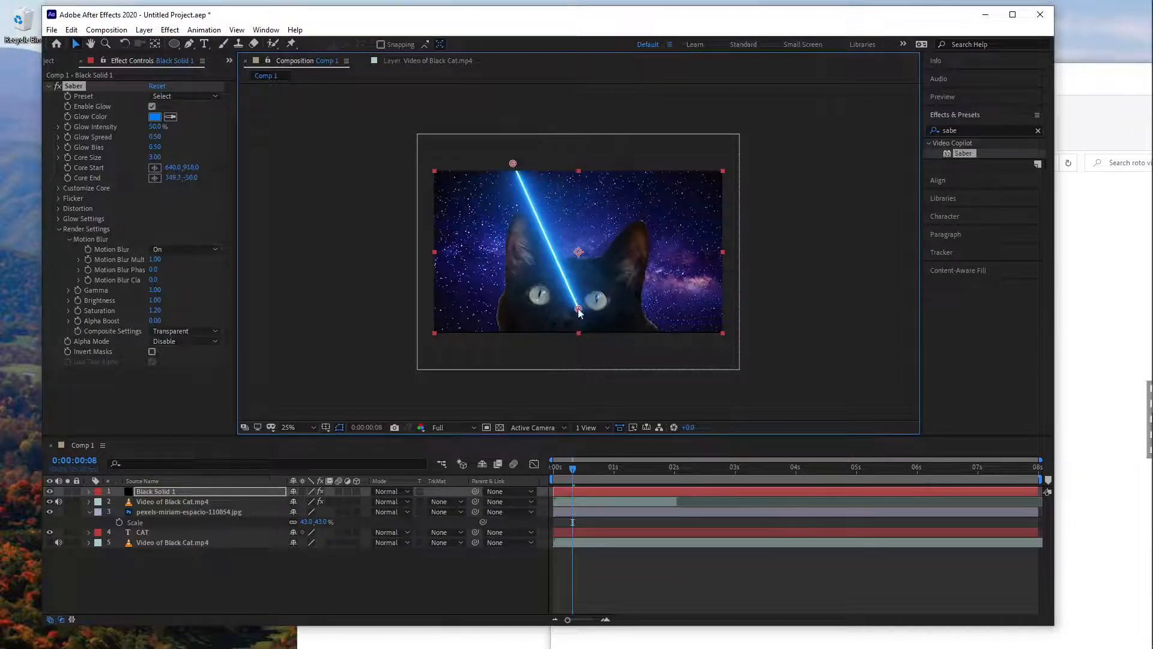
drag(579, 310, 539, 293)
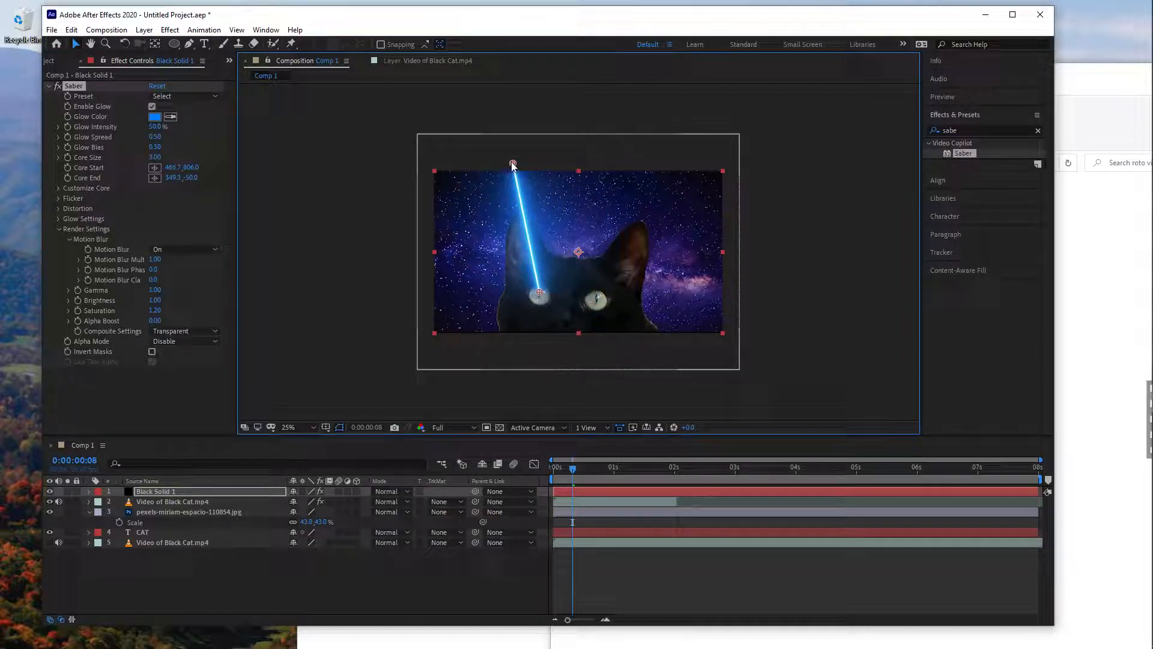
drag(512, 163, 531, 165)
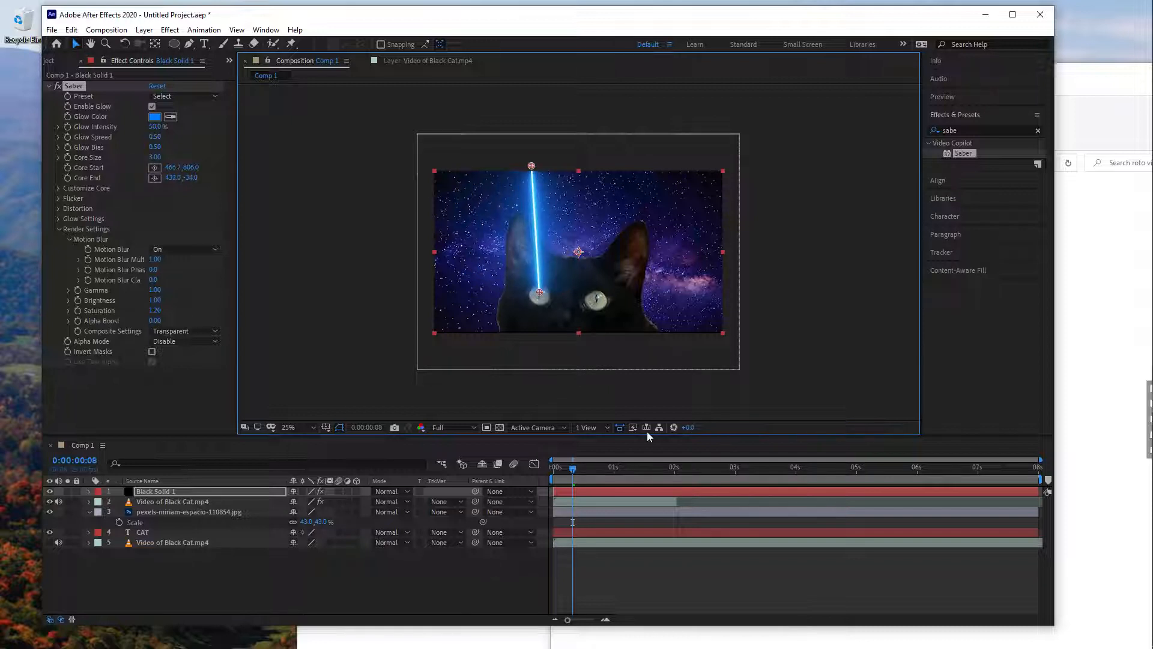
- Duplicate the beam's solid layer and move one copy onto the cat's other eye
click(646, 493)
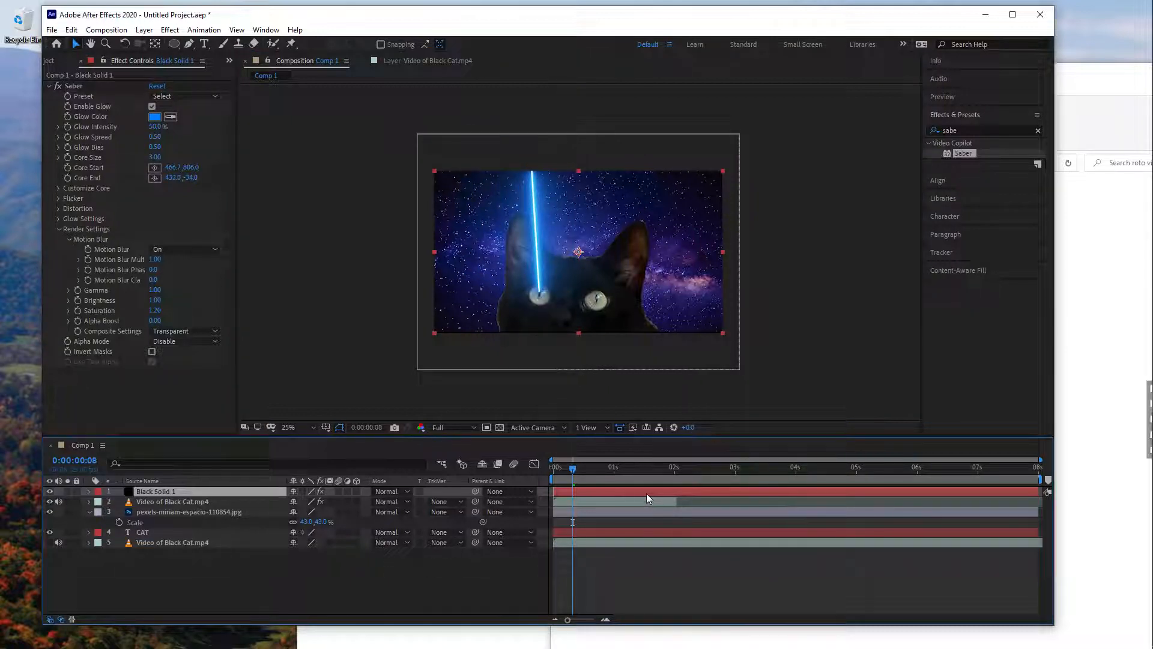
key(ctrl+d)
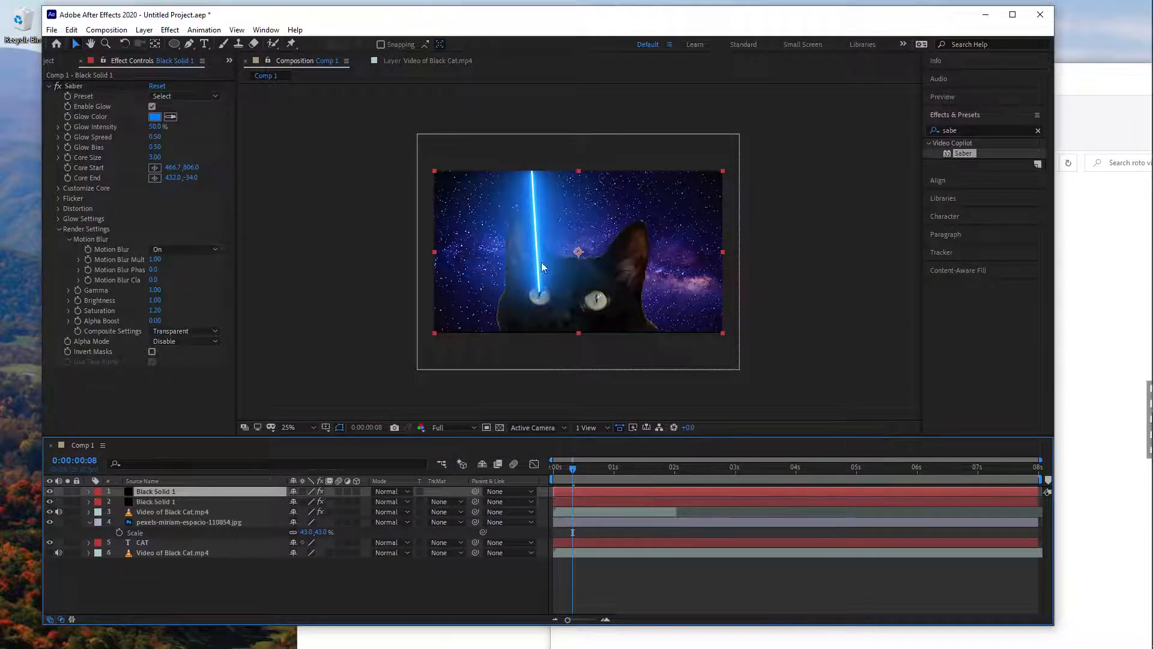
drag(539, 261, 598, 272)
- Adjust the second beam's ends, with Core Start at about 461.3, 802 and Core End at about 482.7, -14
click(617, 499)
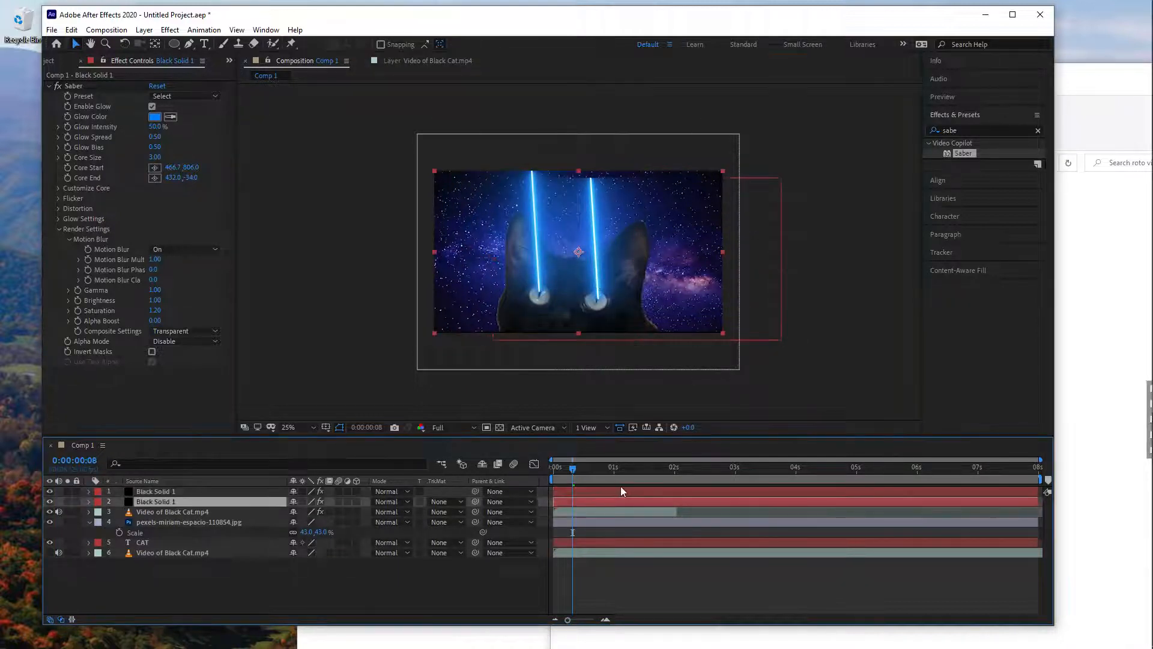
click(602, 492)
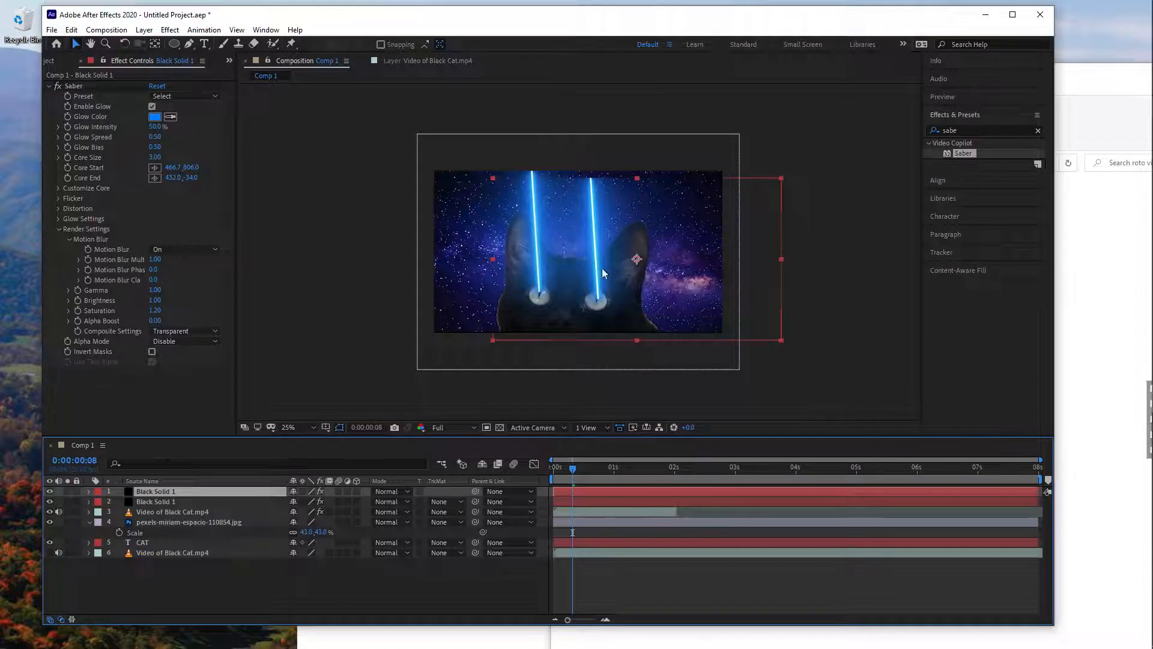
key(e)
drag(596, 173, 603, 176)
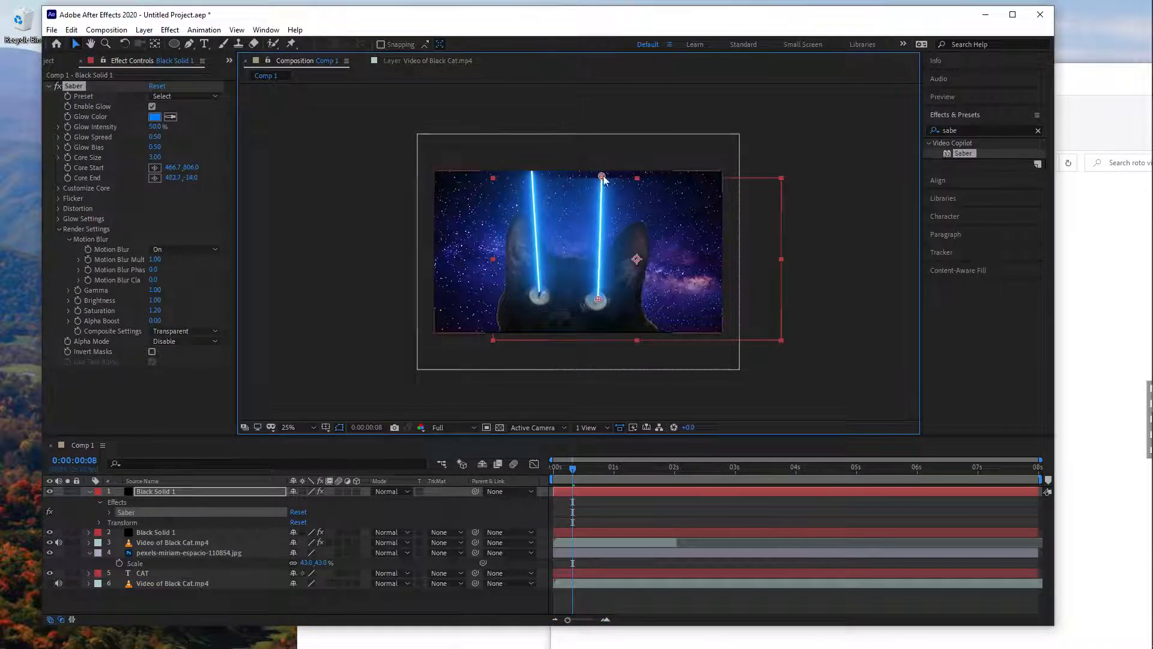
drag(600, 302, 595, 299)
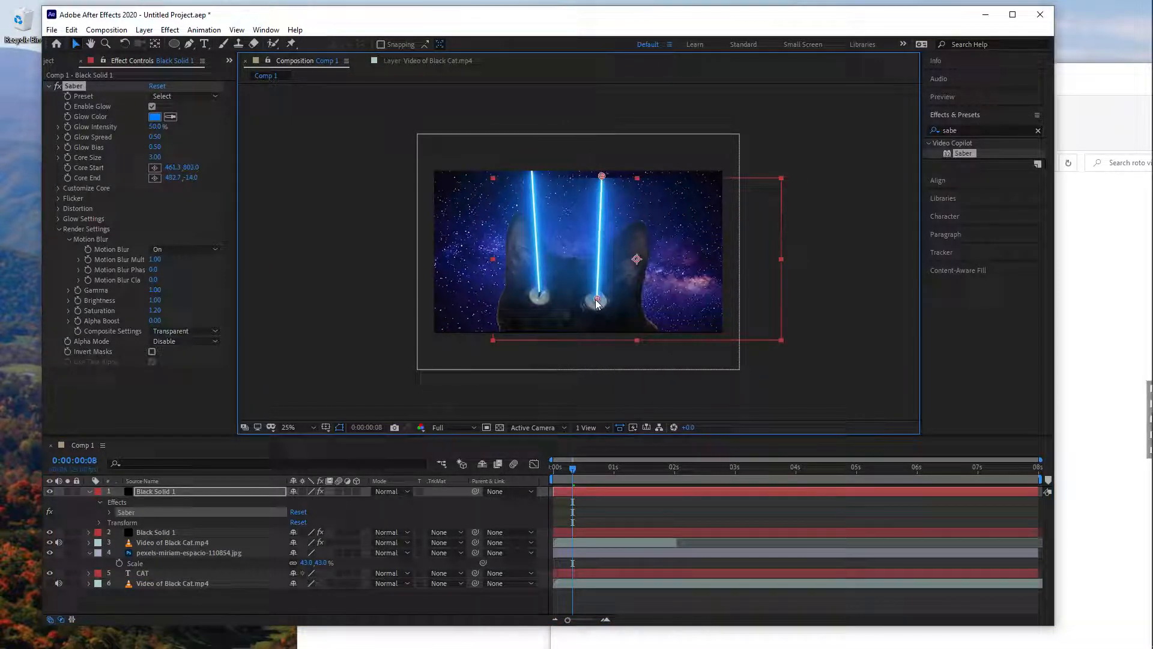
- Keyframe the second beam's End Offset from 100% at 0:00:00:08 to 0% at 0:00:00:13
click(791, 396)
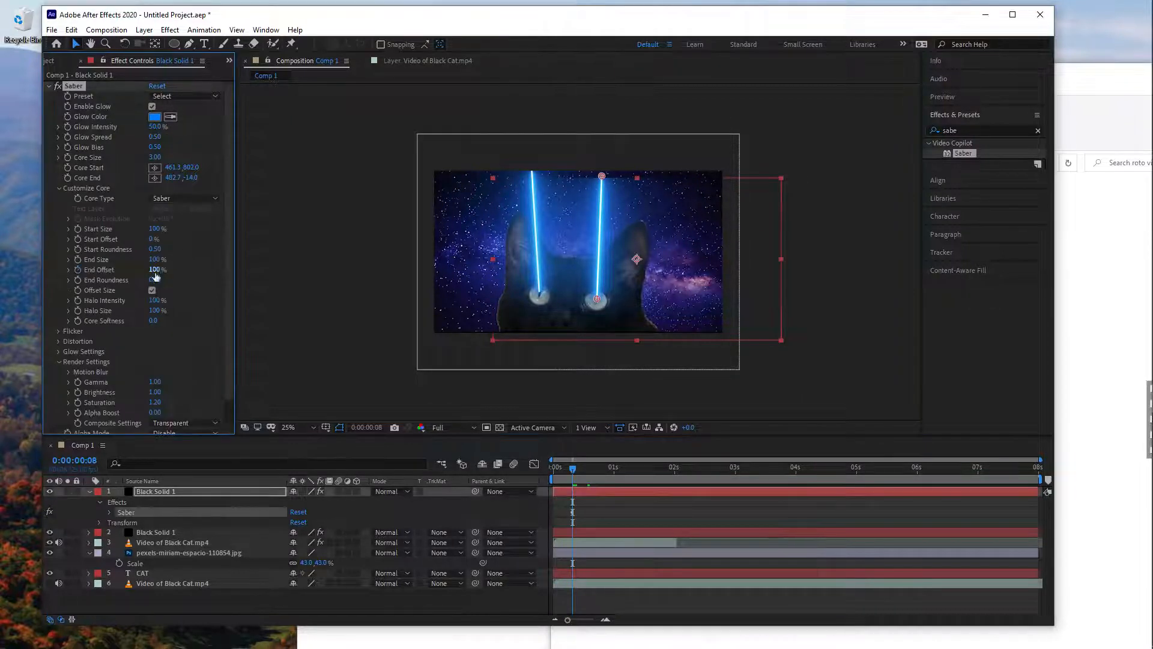
drag(576, 463, 585, 465)
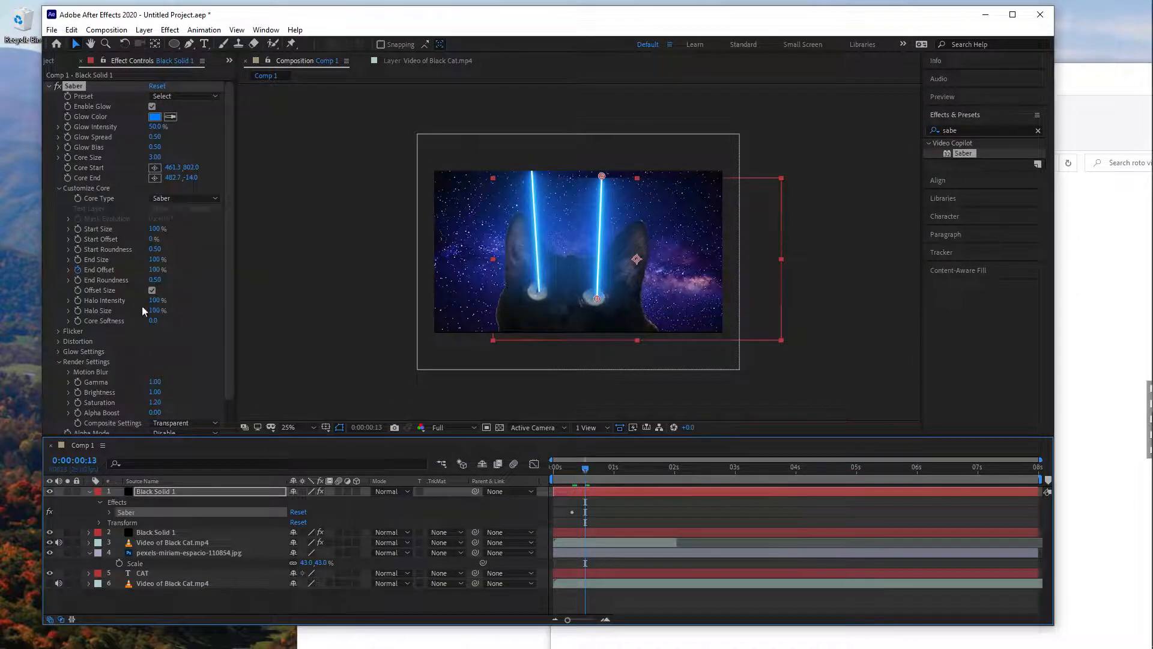
drag(138, 270, 84, 270)
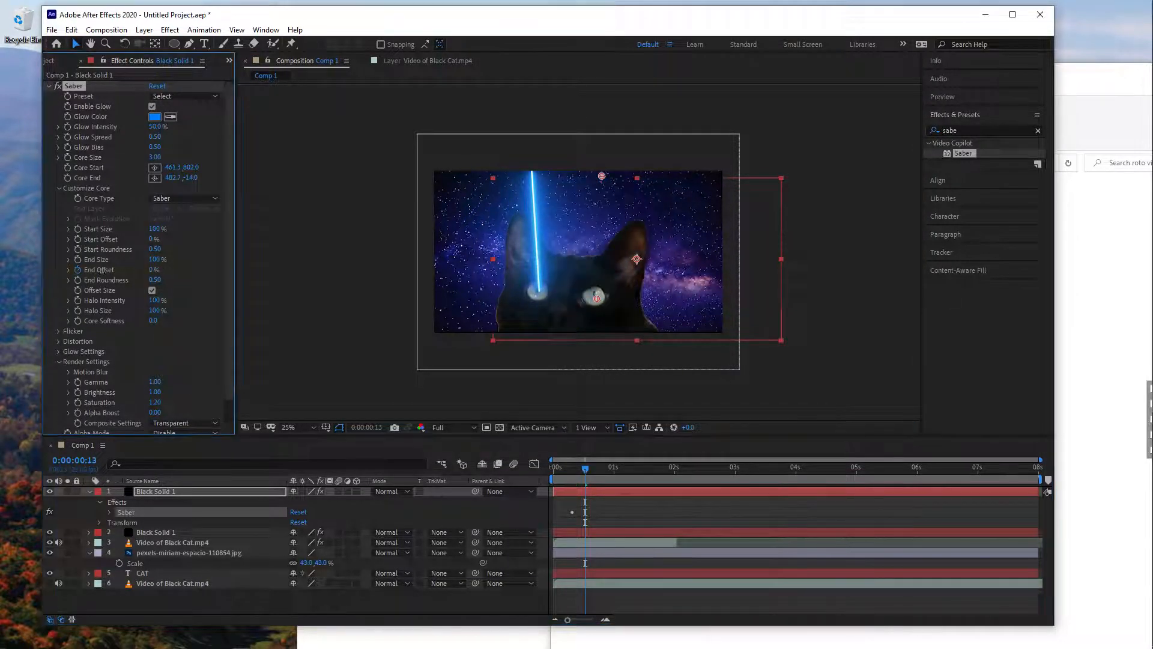
- Swap the second beam's two End Offset keyframes so the 0% value falls at 0:00:00:08 and 100% at 0:00:00:13
drag(586, 466, 572, 471)
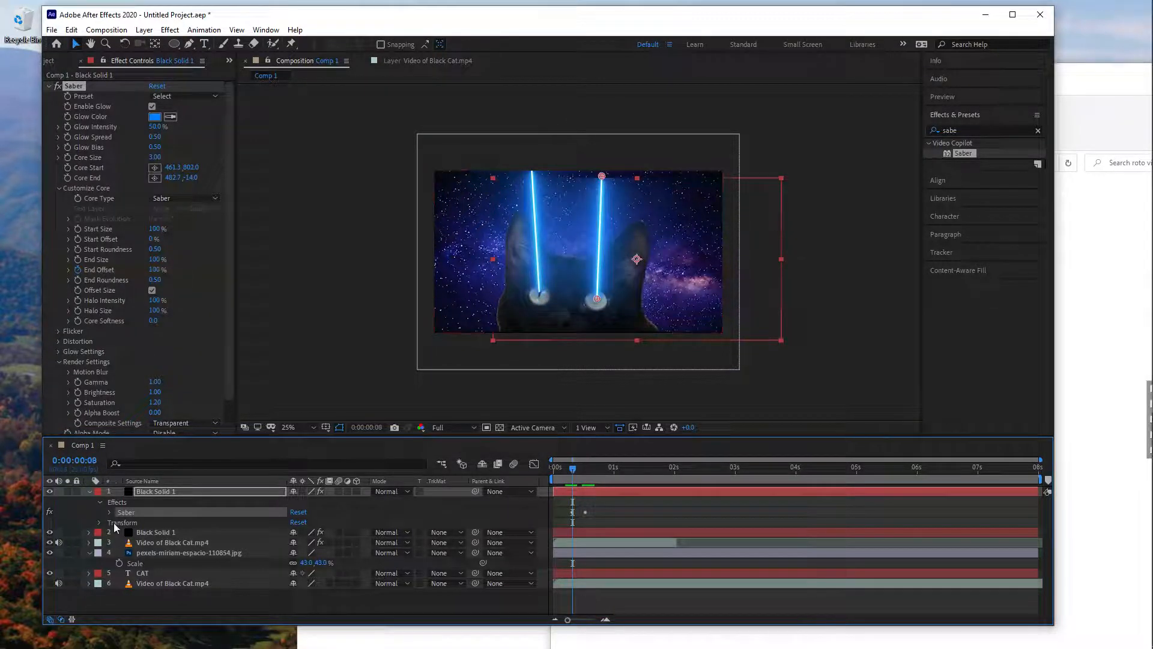
click(110, 511)
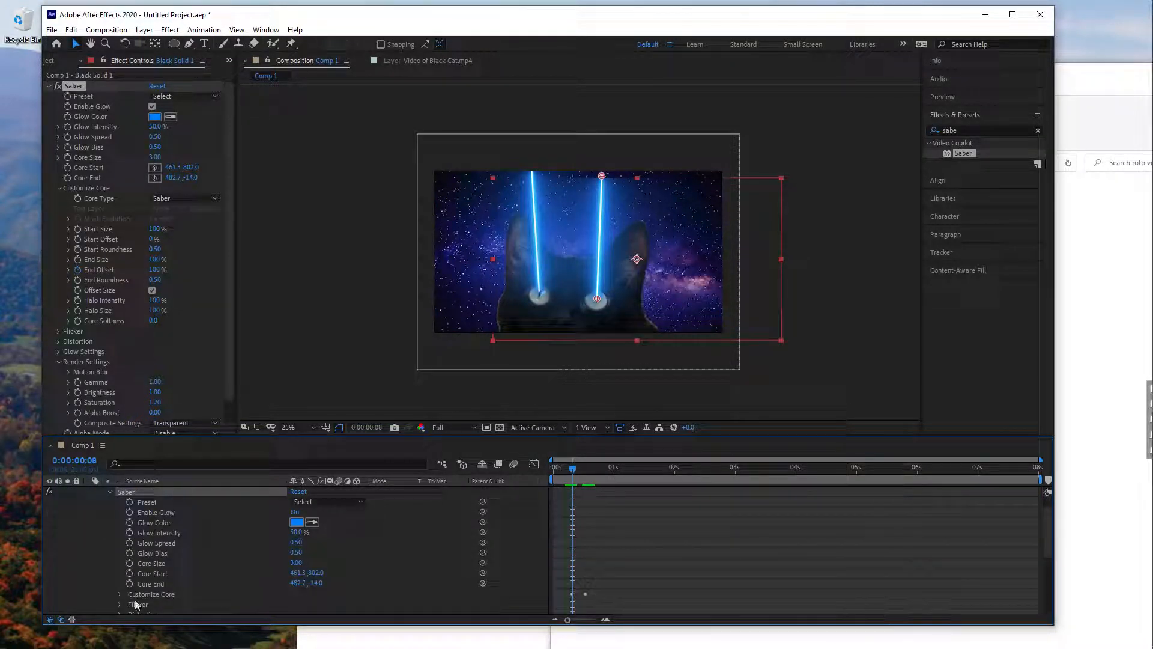
click(120, 594)
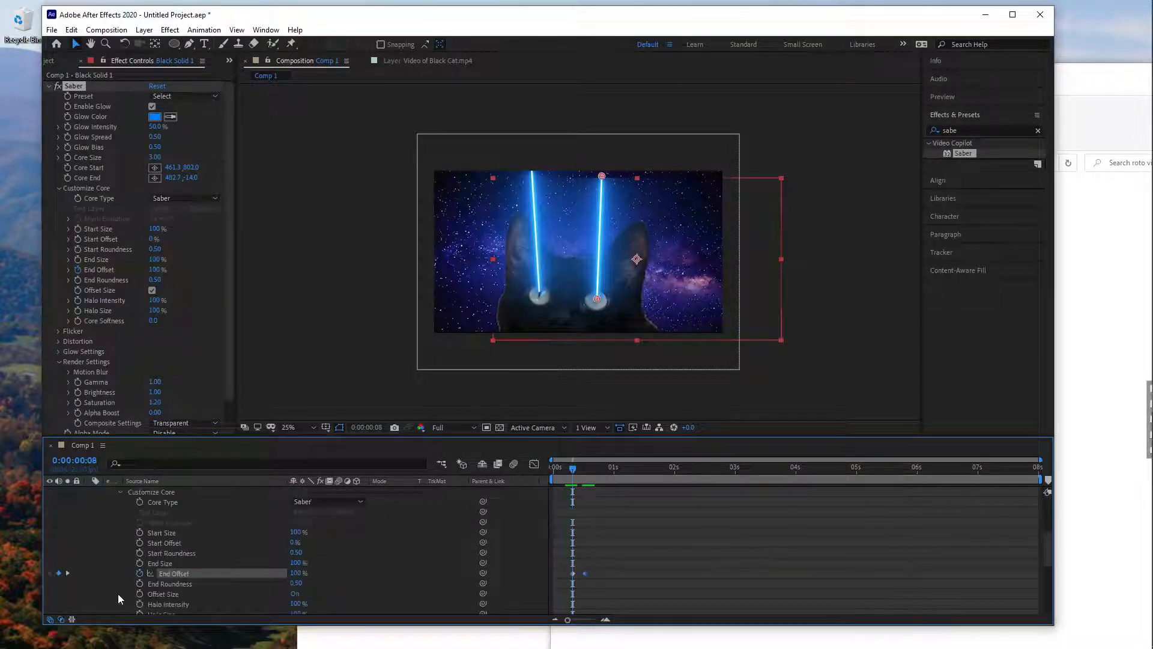
drag(583, 574, 573, 573)
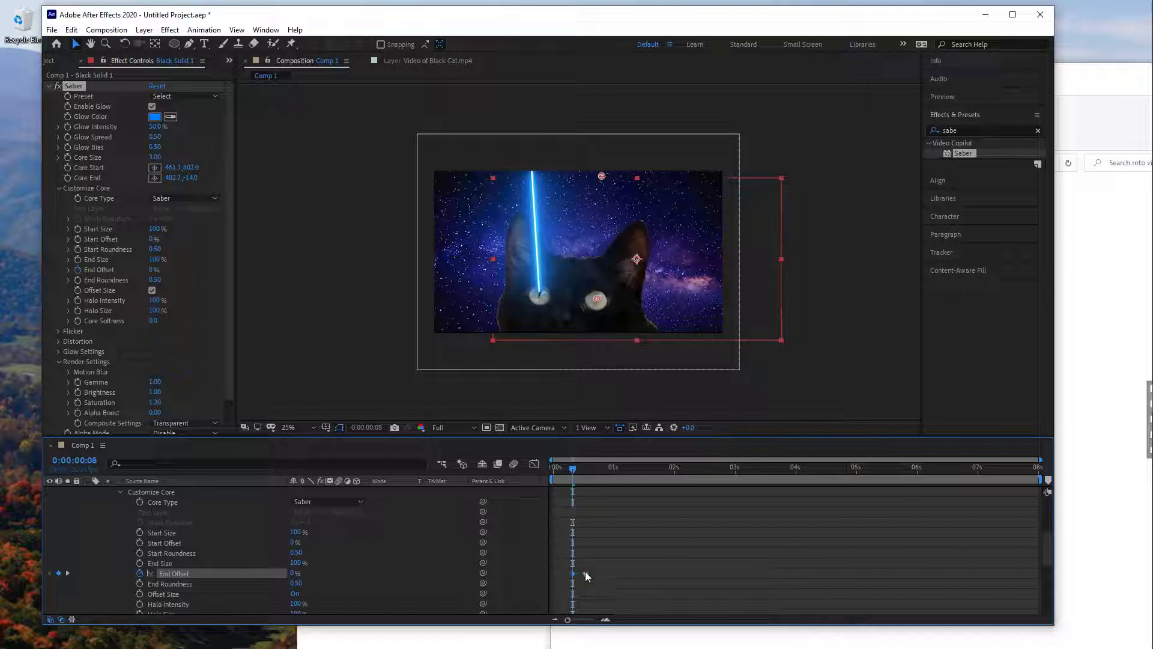
- Copy both End Offset keyframes and paste them onto the first beam's Saber effect starting at 0:00:00:06
mouse_move(581, 468)
mouse_down()
mouse_move(600, 469)
mouse_move(570, 472)
mouse_up()
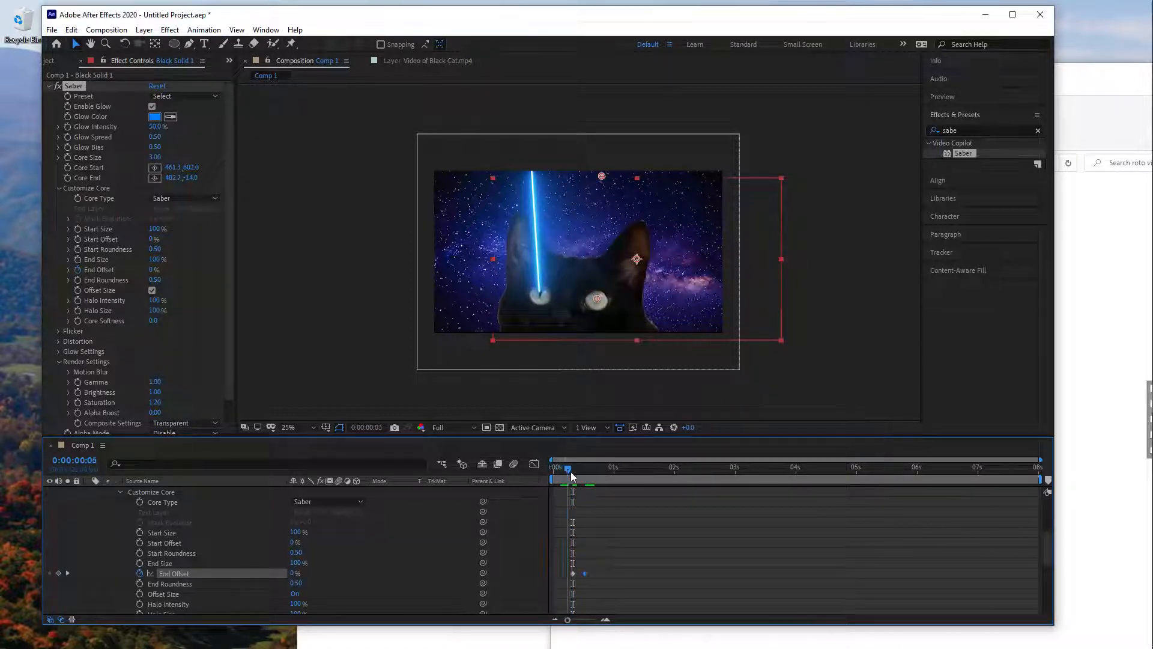
drag(560, 567, 603, 575)
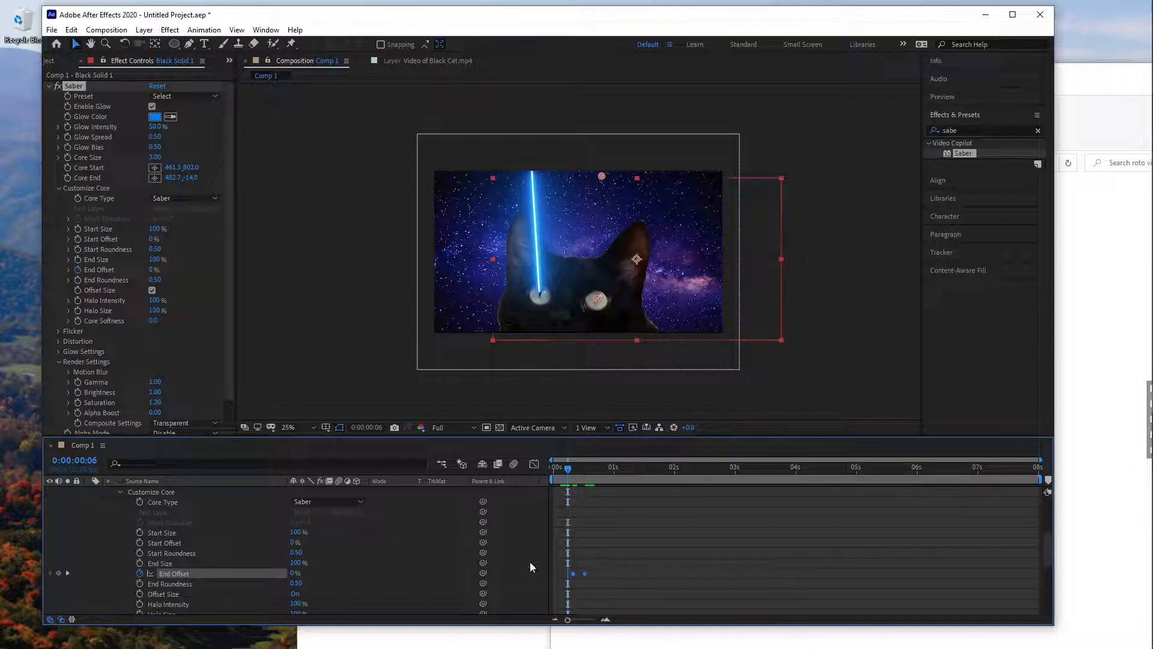
scroll(167, 527, up, 5)
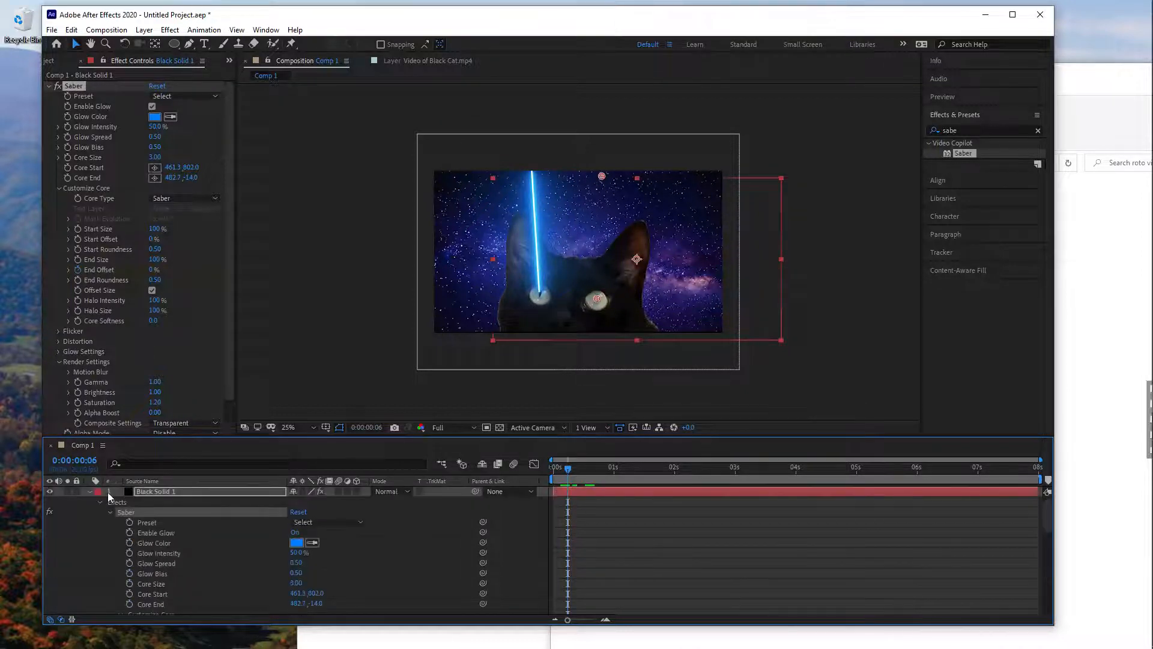
click(89, 490)
double_click(107, 500)
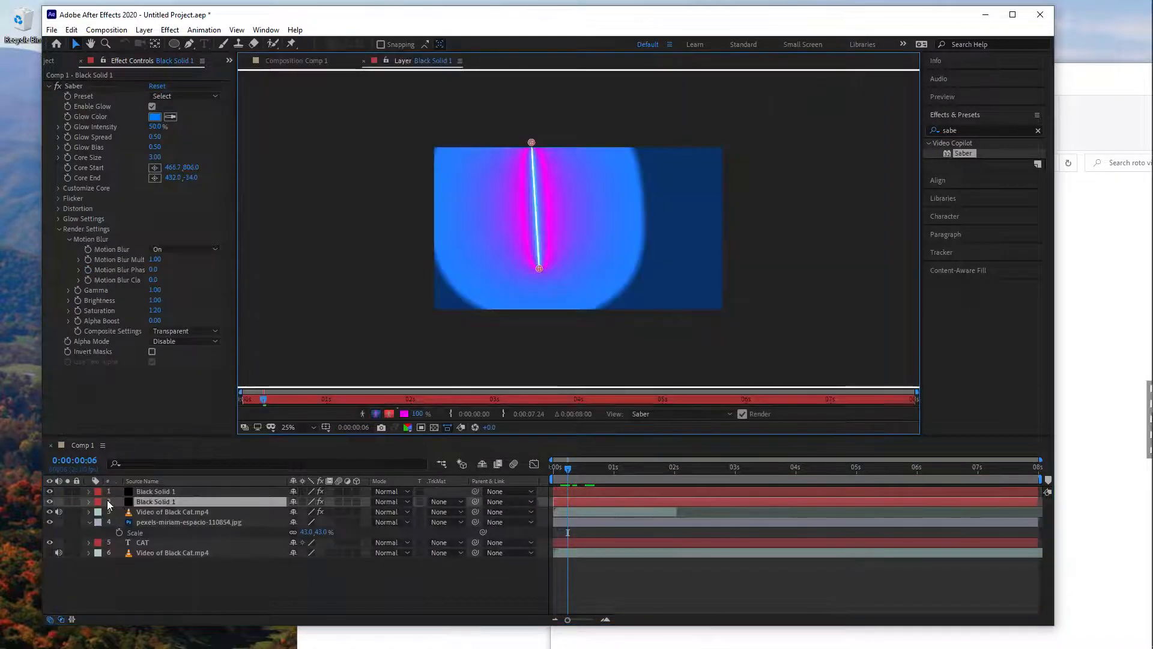
click(166, 574)
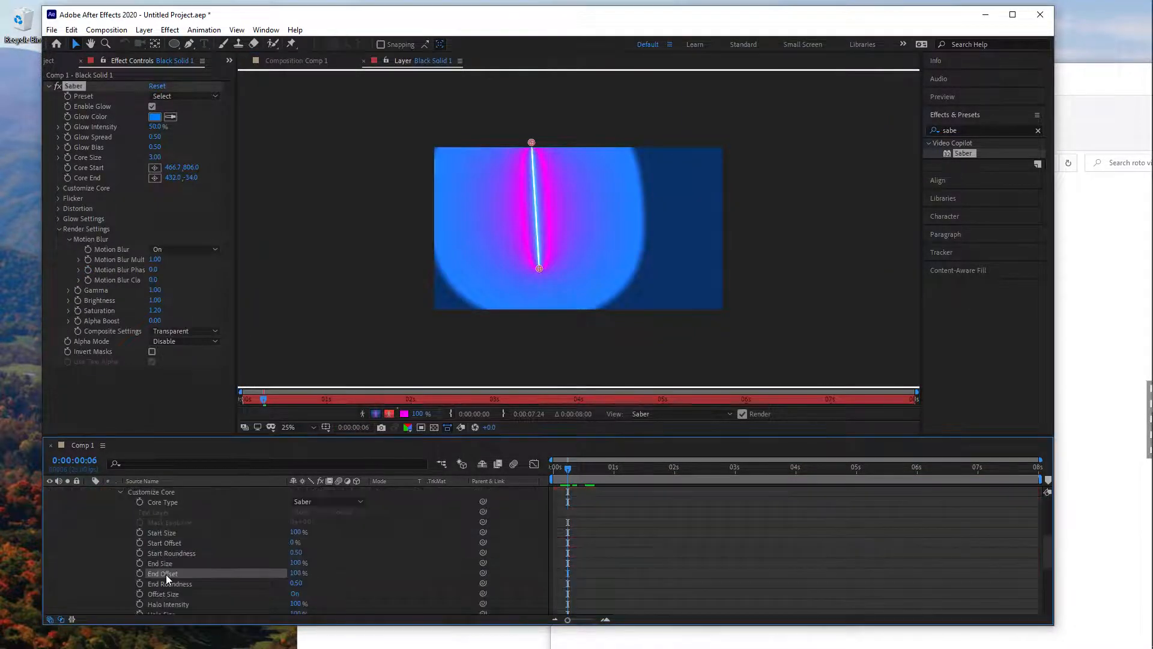
key(ctrl+v)
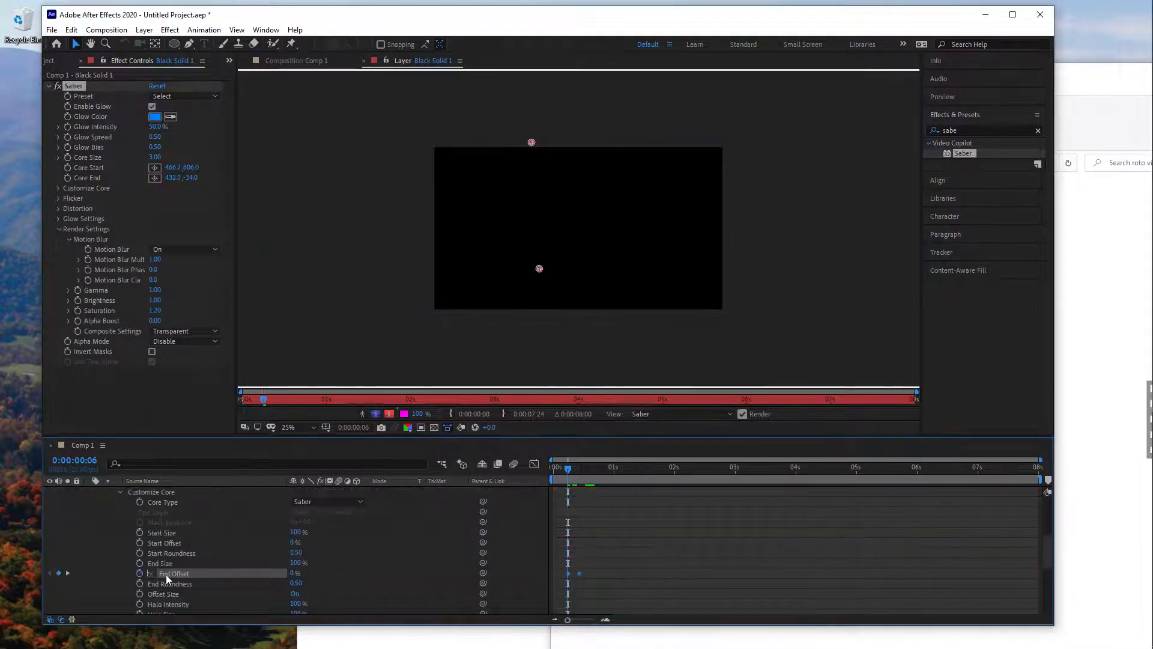
- Keyframe the first beam's Start Offset from 0% at 0:00:00:16 to 100% at 0:00:00:22
mouse_move(583, 468)
mouse_down()
mouse_move(564, 469)
mouse_move(591, 474)
mouse_up()
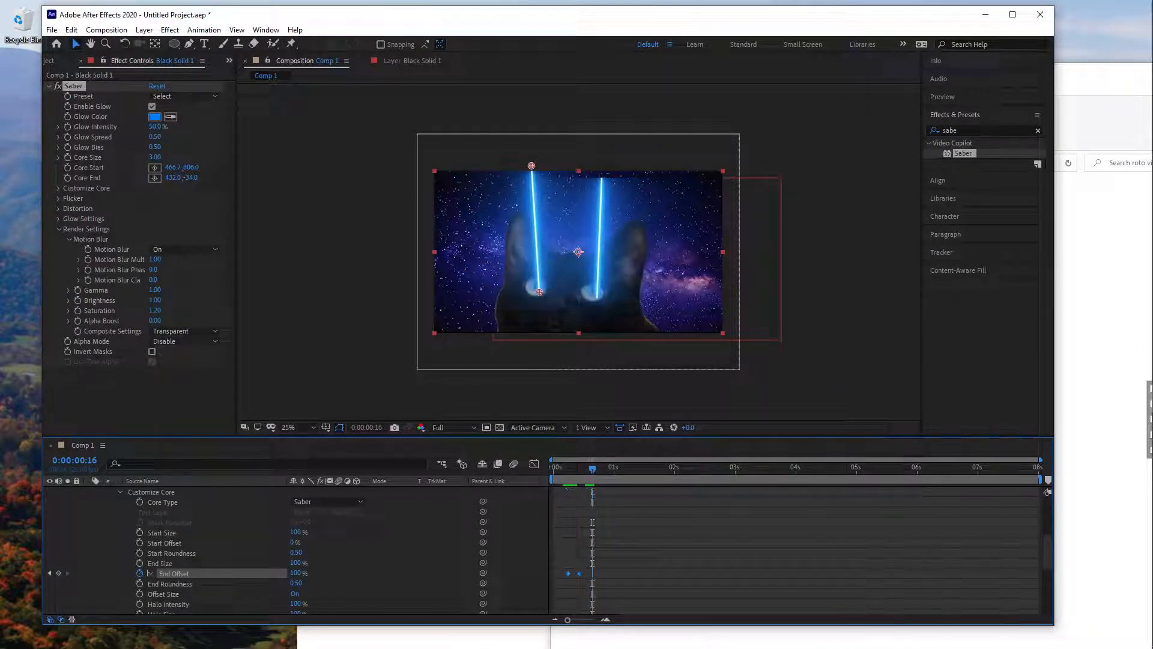
click(143, 542)
drag(596, 470, 607, 471)
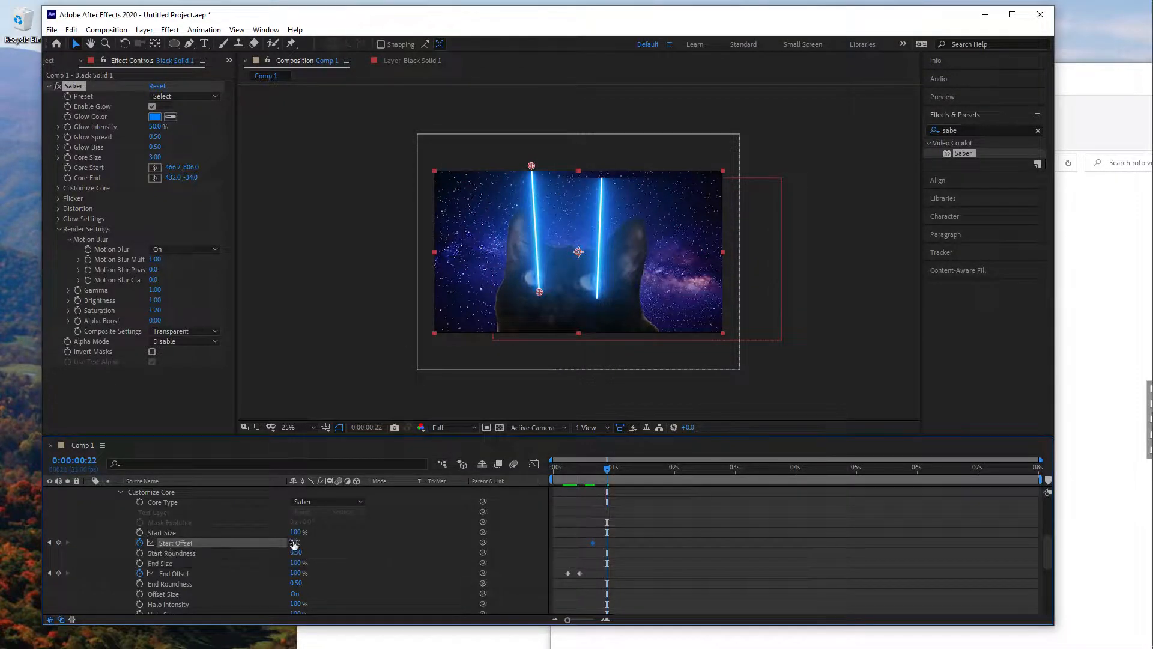
drag(294, 544, 351, 538)
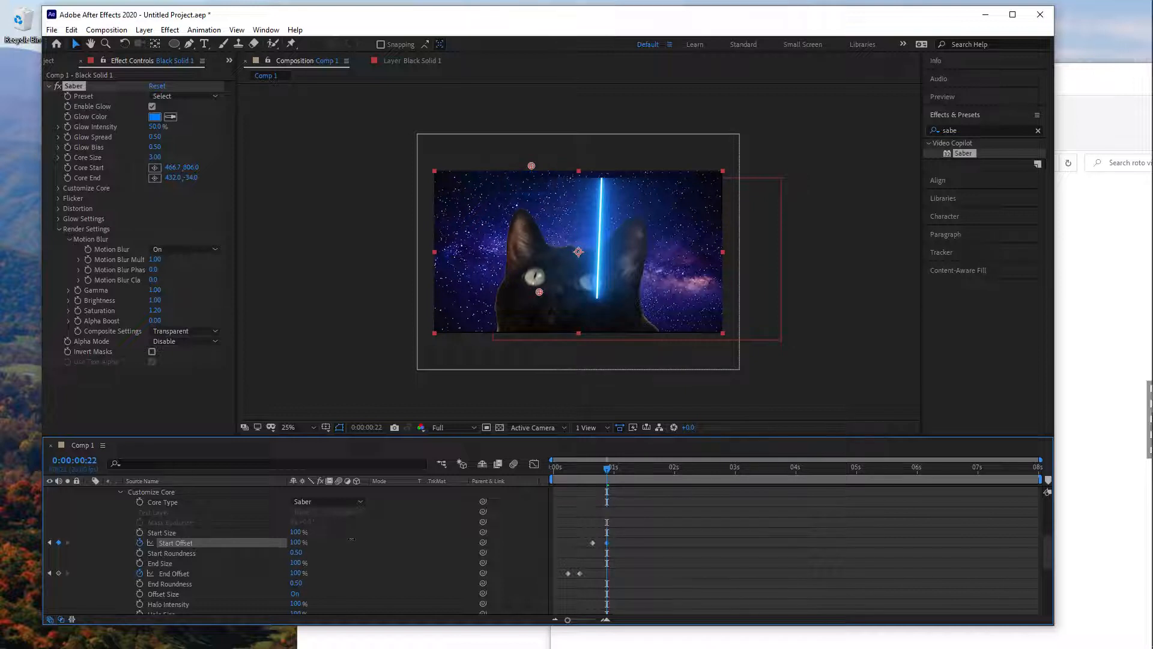
- Animate the second beam's Start Offset with a 0% keyframe and raise it to 100% at 0:00:00:23
scroll(644, 542, up, 5)
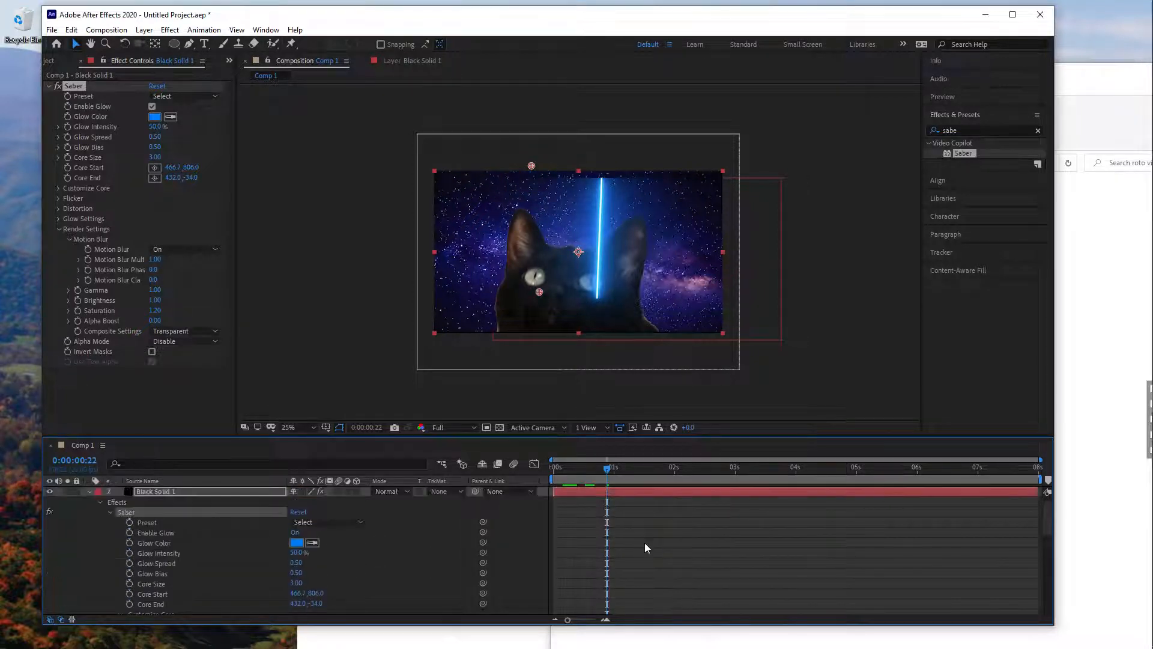
click(622, 488)
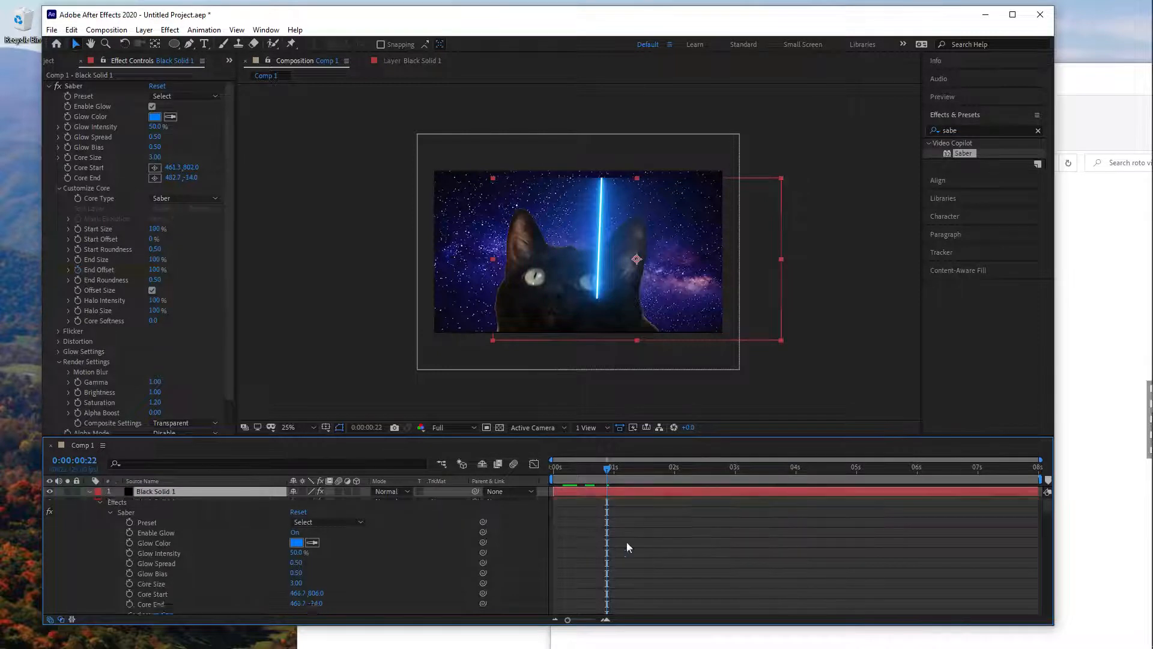
scroll(627, 543, down, 4)
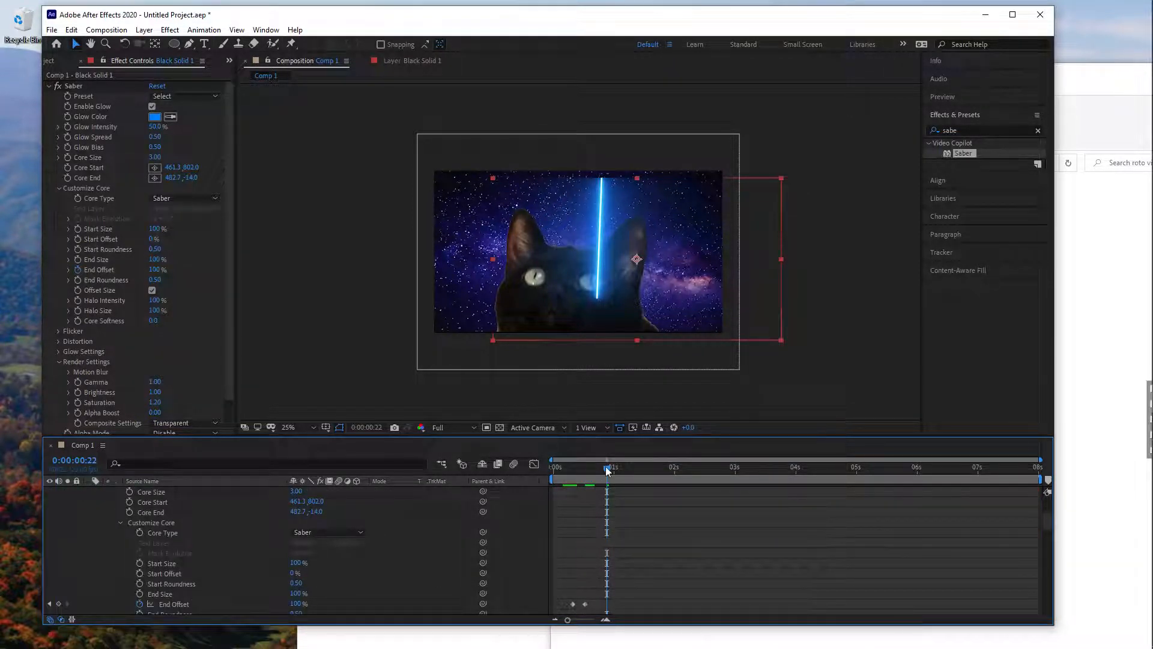
mouse_move(608, 470)
mouse_down()
mouse_move(593, 466)
mouse_move(610, 470)
mouse_up()
click(140, 573)
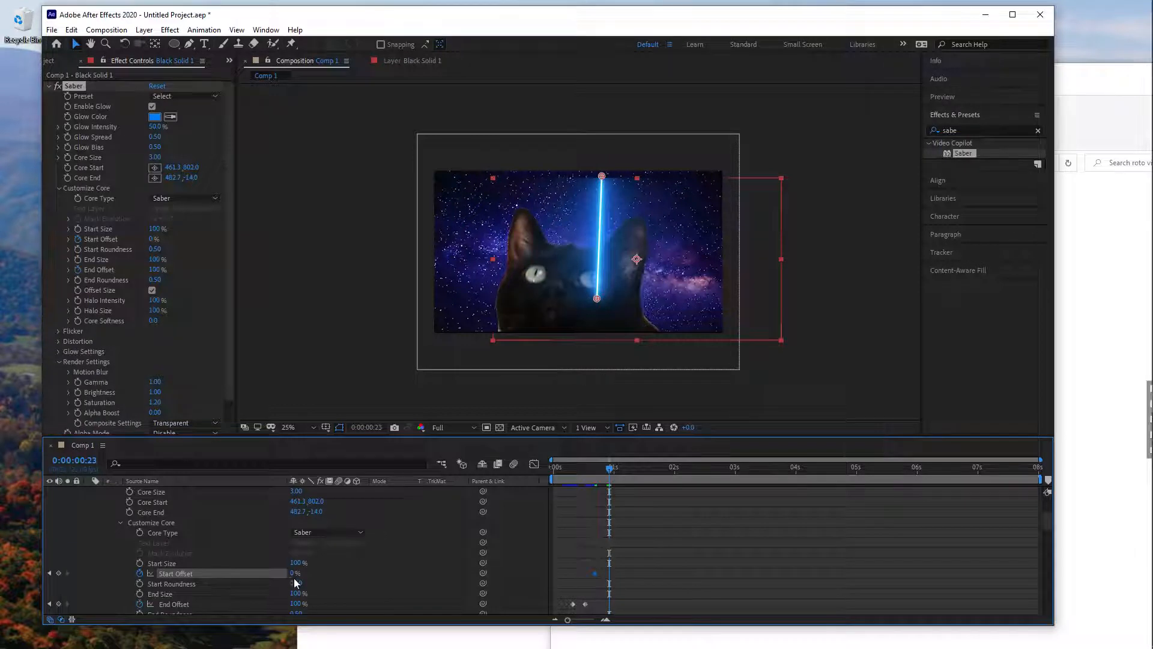
drag(295, 573, 360, 571)
- Play back and scrub the first two seconds of the composition to check how both laser beams fire and follow the cat's eyes
drag(610, 472, 559, 464)
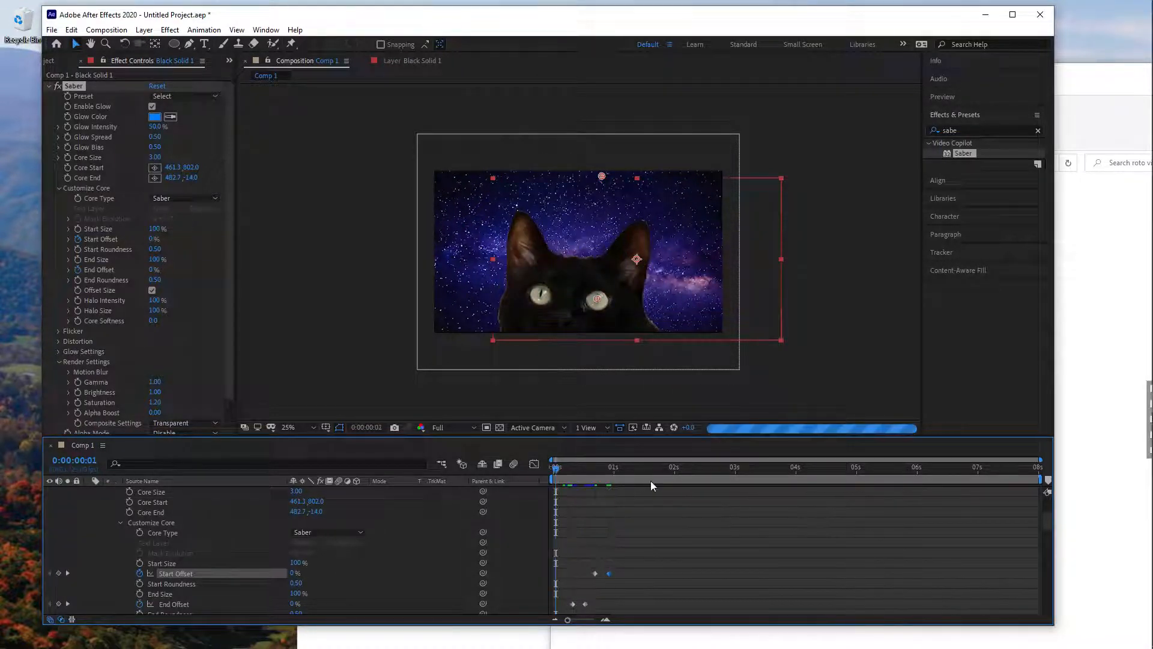
click(707, 513)
key(space)
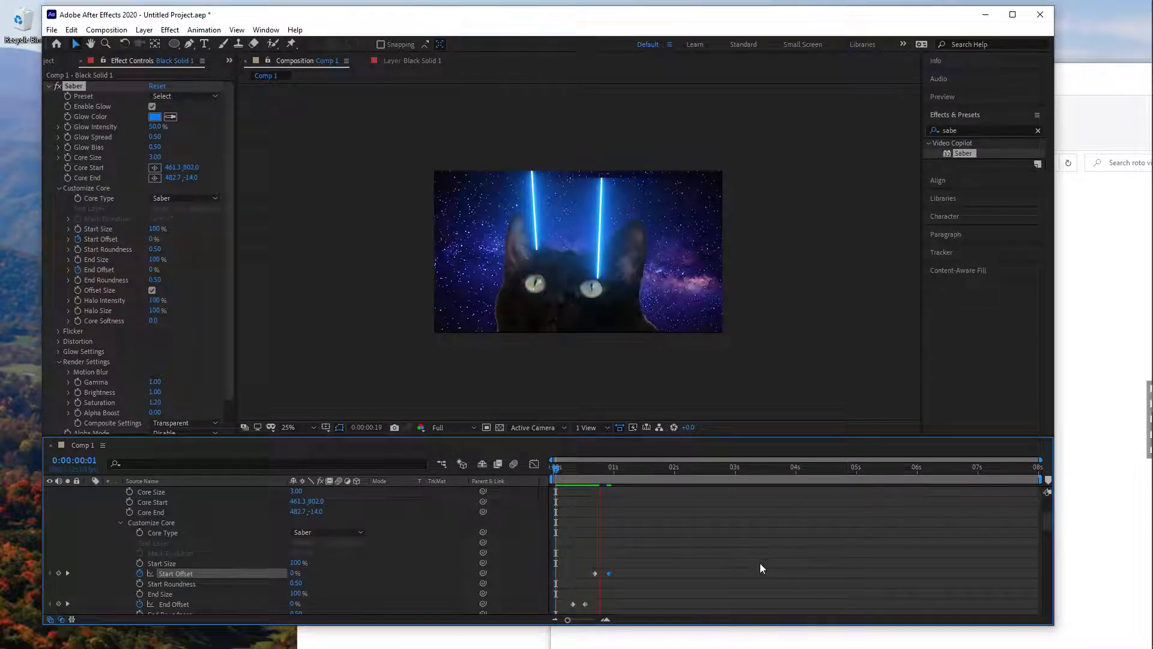
key(space)
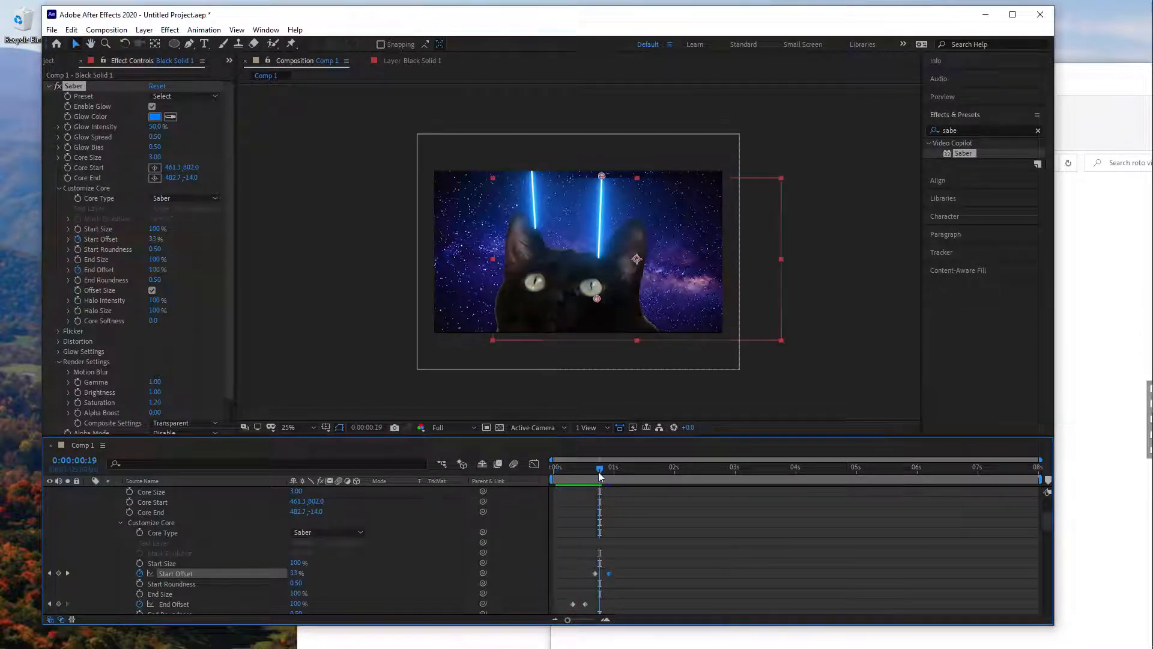
drag(594, 468, 584, 469)
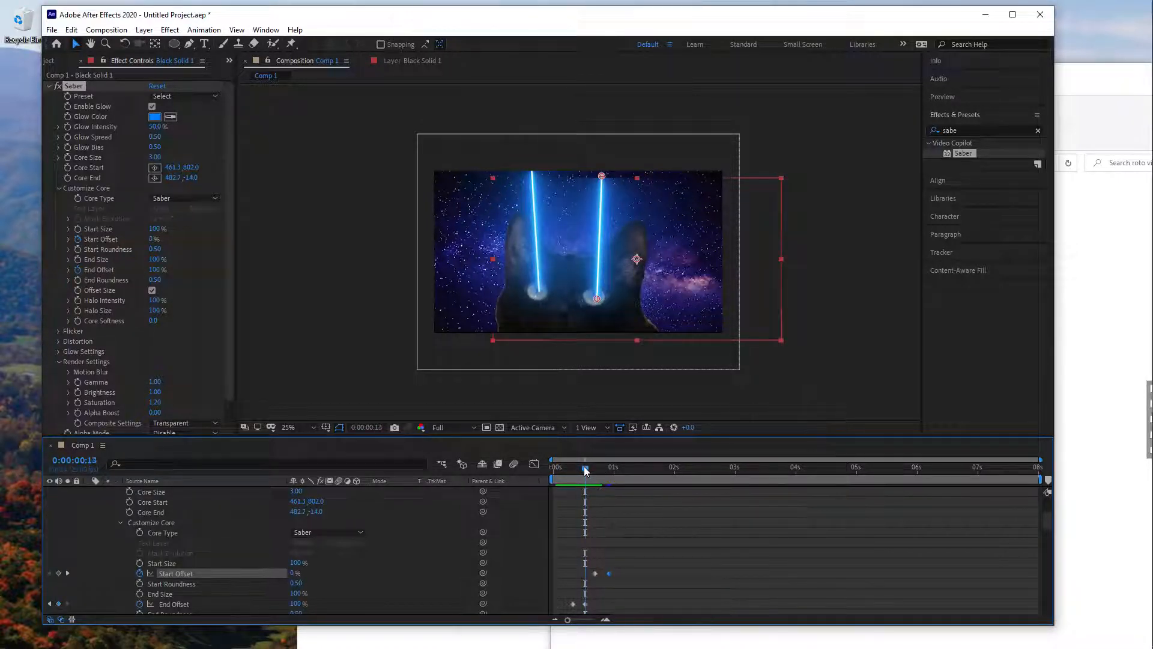
scroll(378, 590, up, 4)
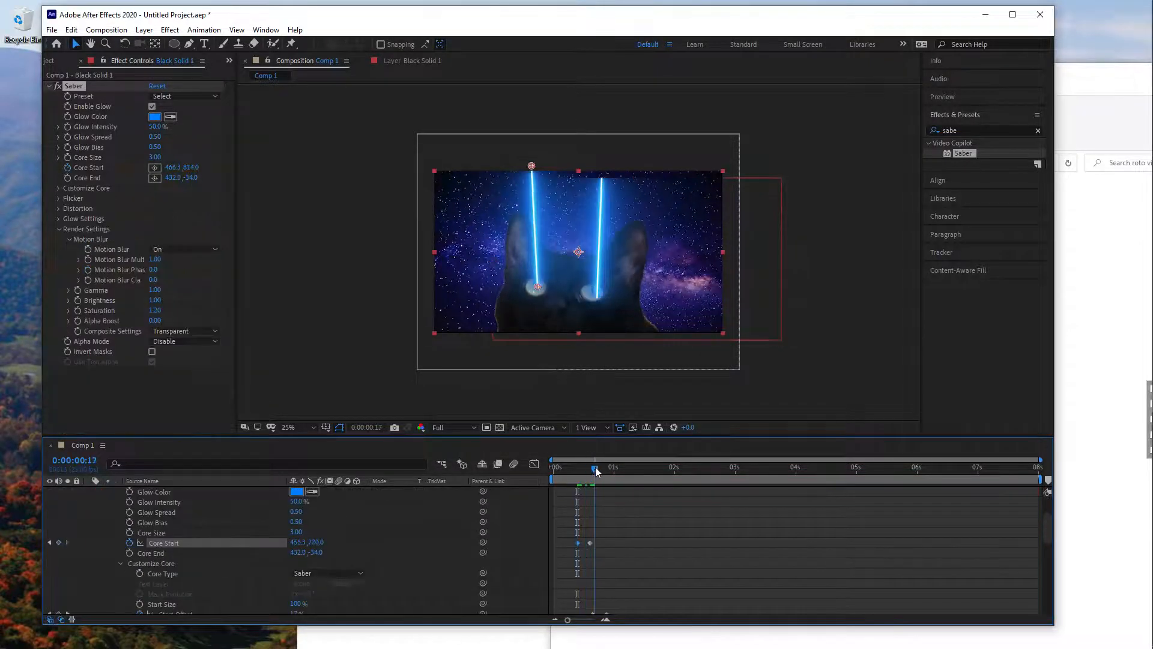
mouse_move(596, 467)
mouse_down()
mouse_move(607, 469)
mouse_move(559, 460)
mouse_move(603, 460)
mouse_move(587, 460)
mouse_up()
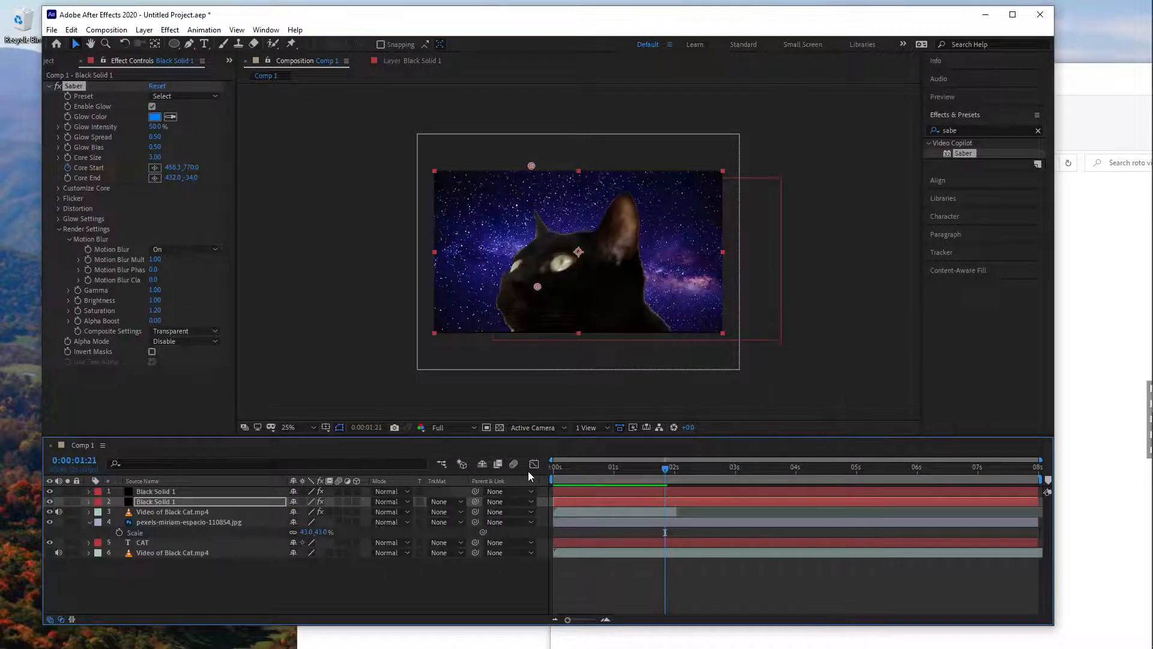
mouse_move(573, 467)
mouse_down()
mouse_move(556, 468)
mouse_move(612, 469)
mouse_move(563, 465)
mouse_up()
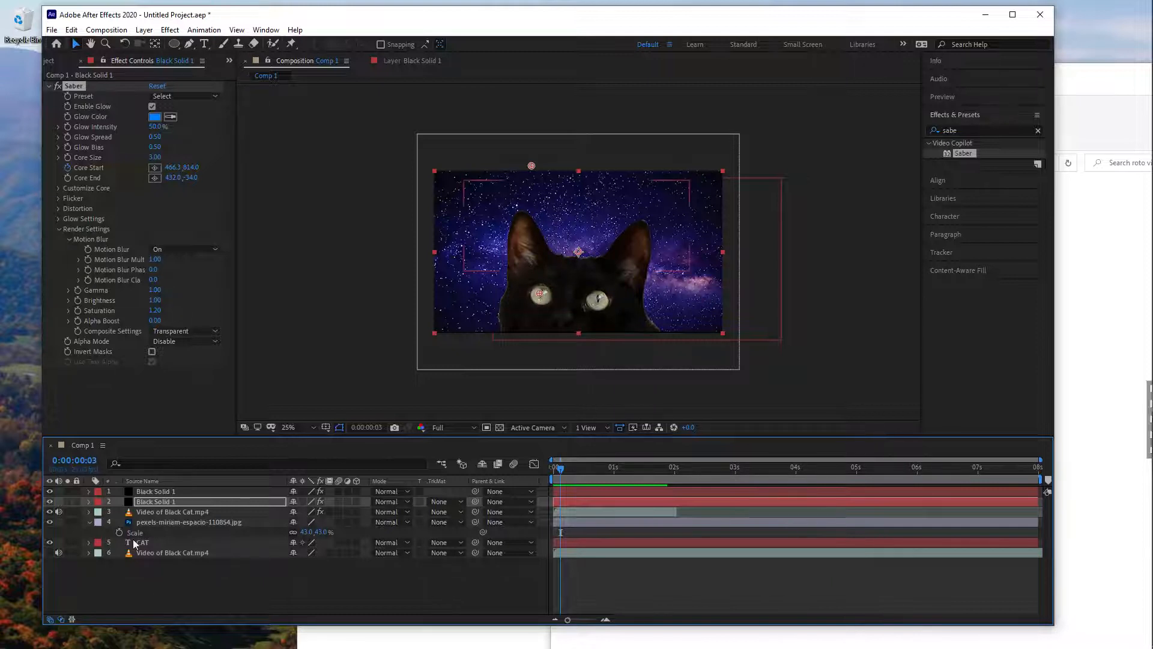
- Delete the starry background image layer and the CAT text layer from Comp 1
click(50, 521)
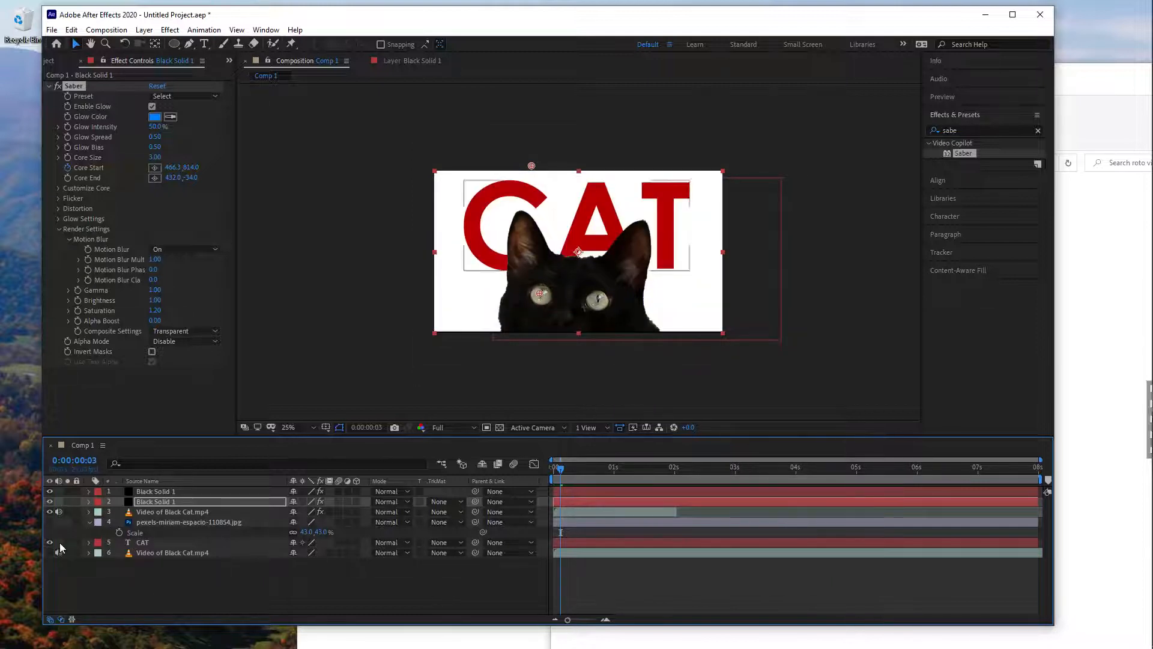
click(169, 522)
key(Delete)
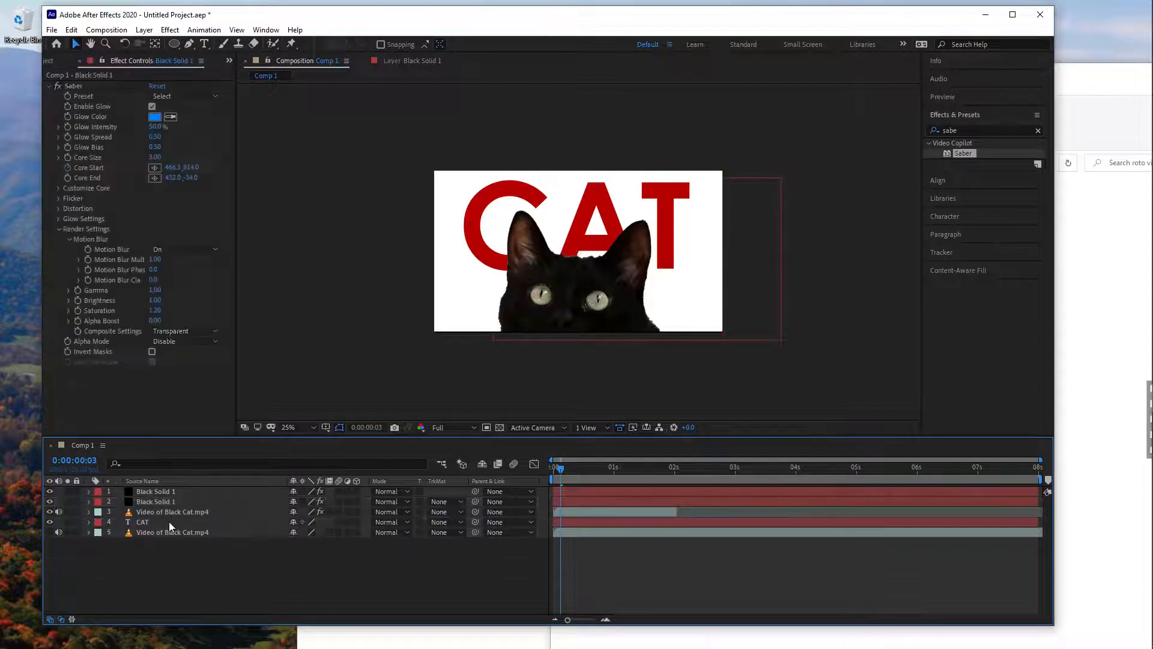
click(171, 519)
key(Delete)
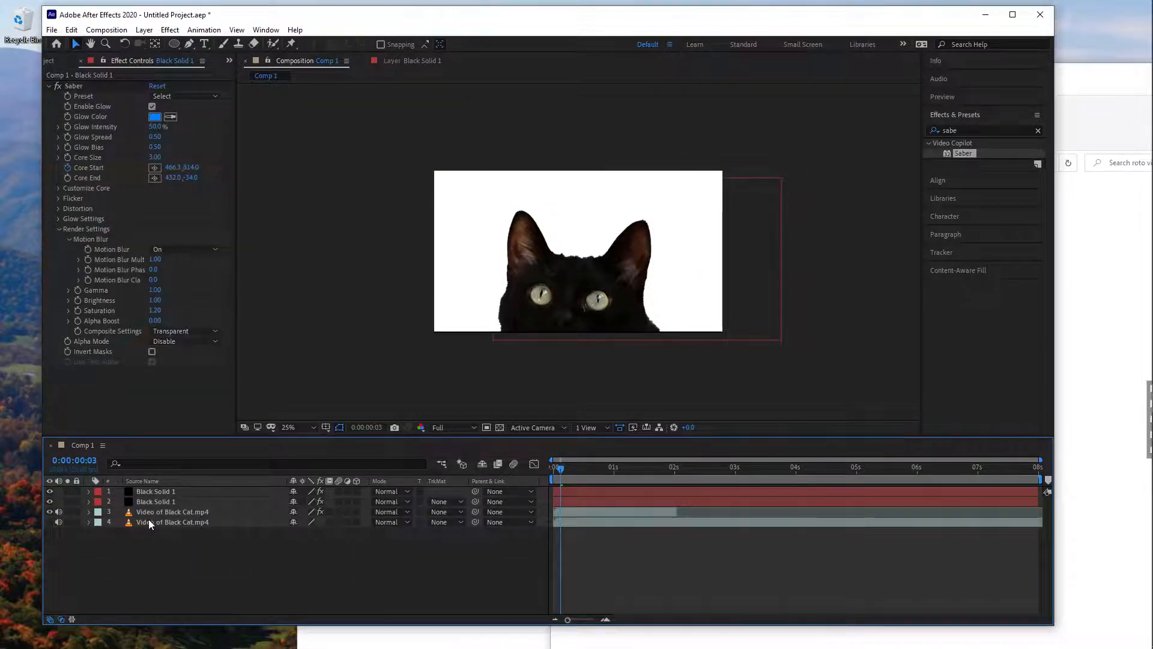
- Delete both Black Solid 1 beam layers and the hidden lower copy of the cat video, keeping only the rotoscoped cat
click(171, 490)
key(Delete)
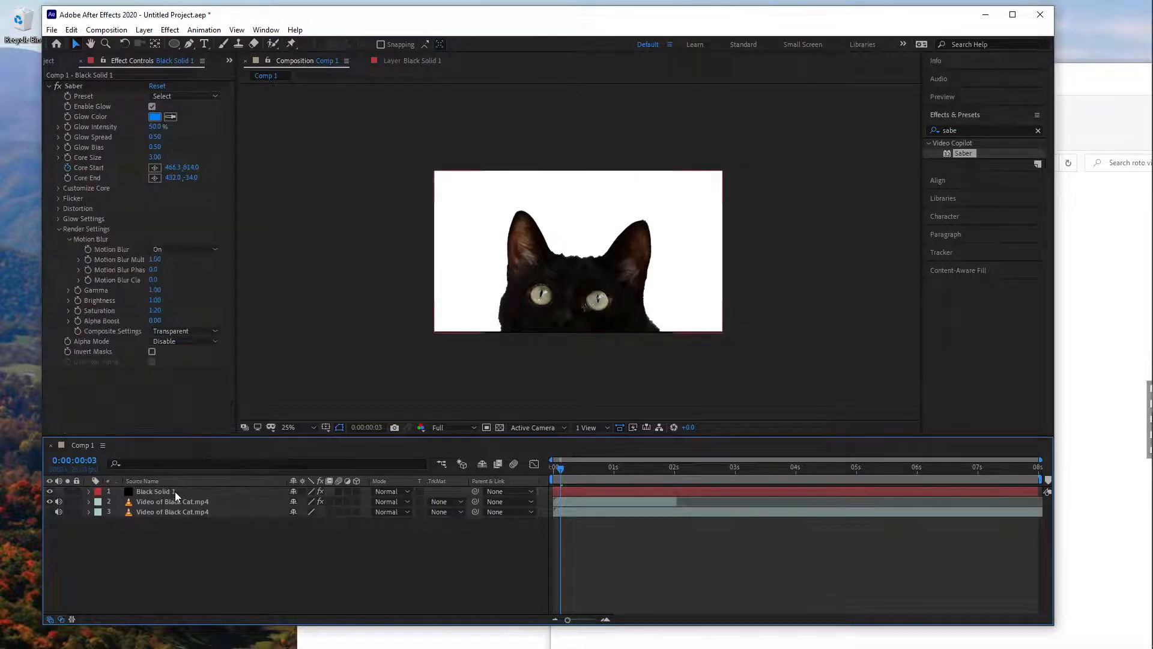
click(174, 491)
key(Delete)
click(182, 501)
key(Delete)
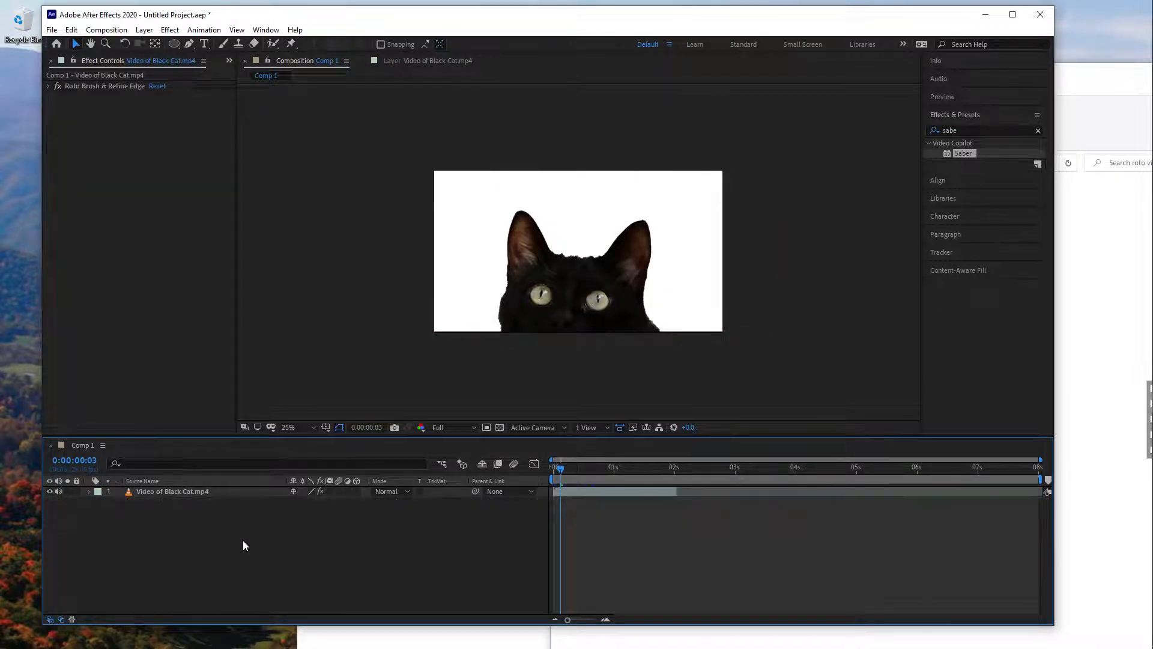
- Create a comp-sized yellow-green solid (#D2FF00) and place it beneath the rotoscoped cat video layer
mouse_move(563, 466)
mouse_down()
mouse_move(632, 473)
mouse_move(571, 475)
mouse_move(582, 477)
mouse_up()
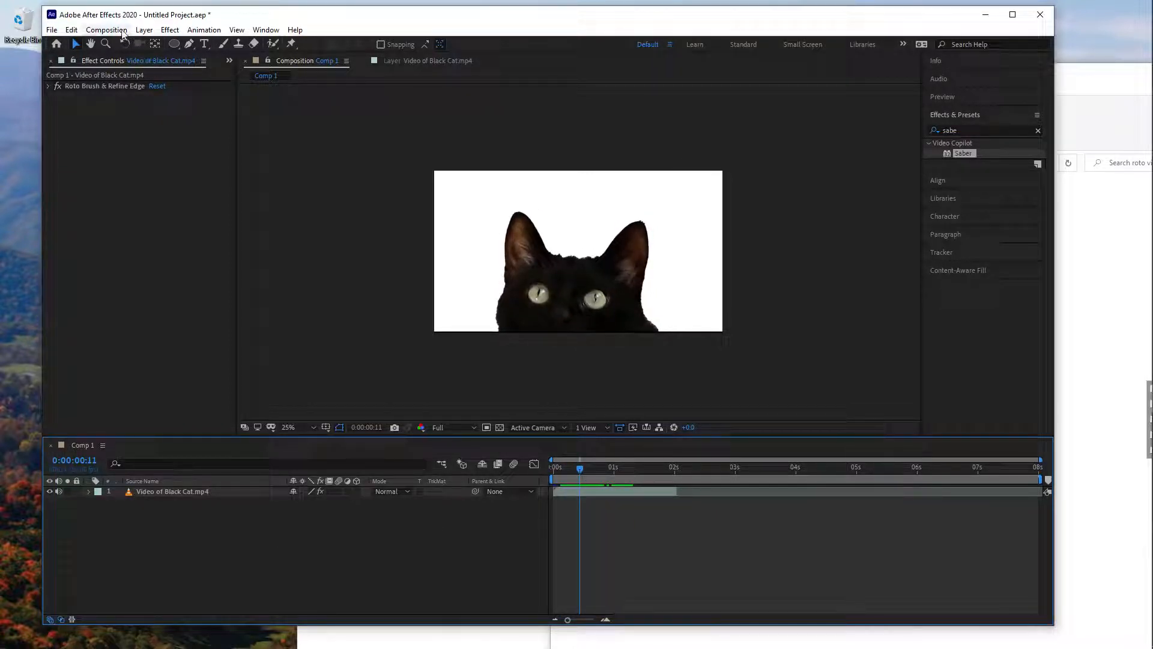
click(144, 30)
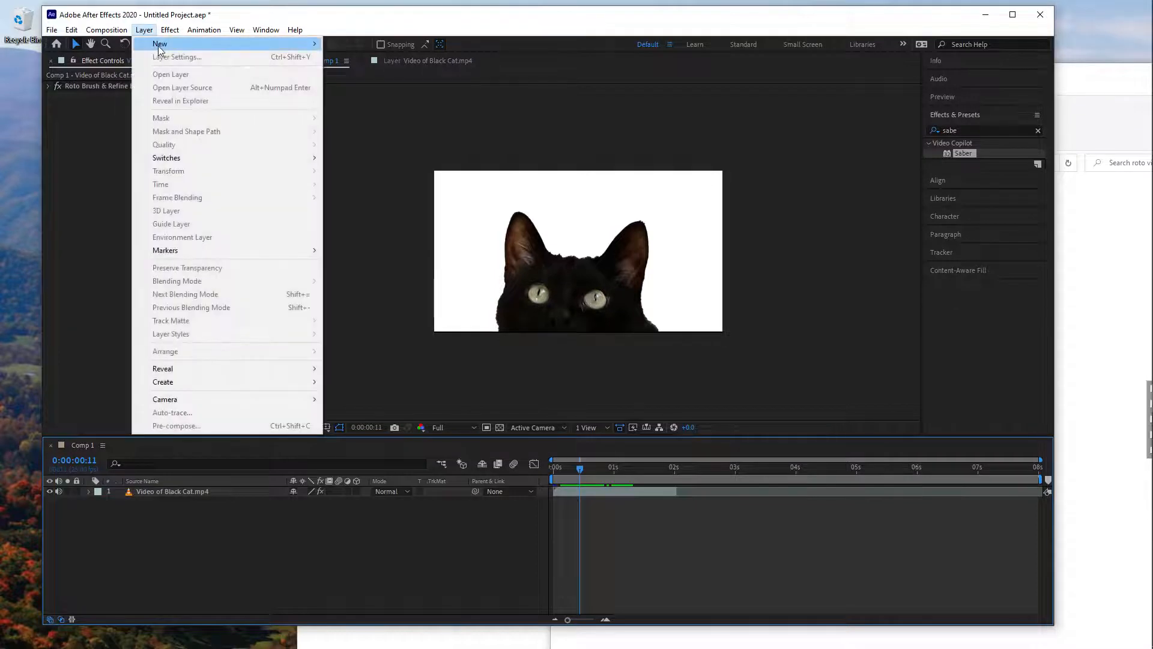
mouse_move(158, 46)
click(351, 57)
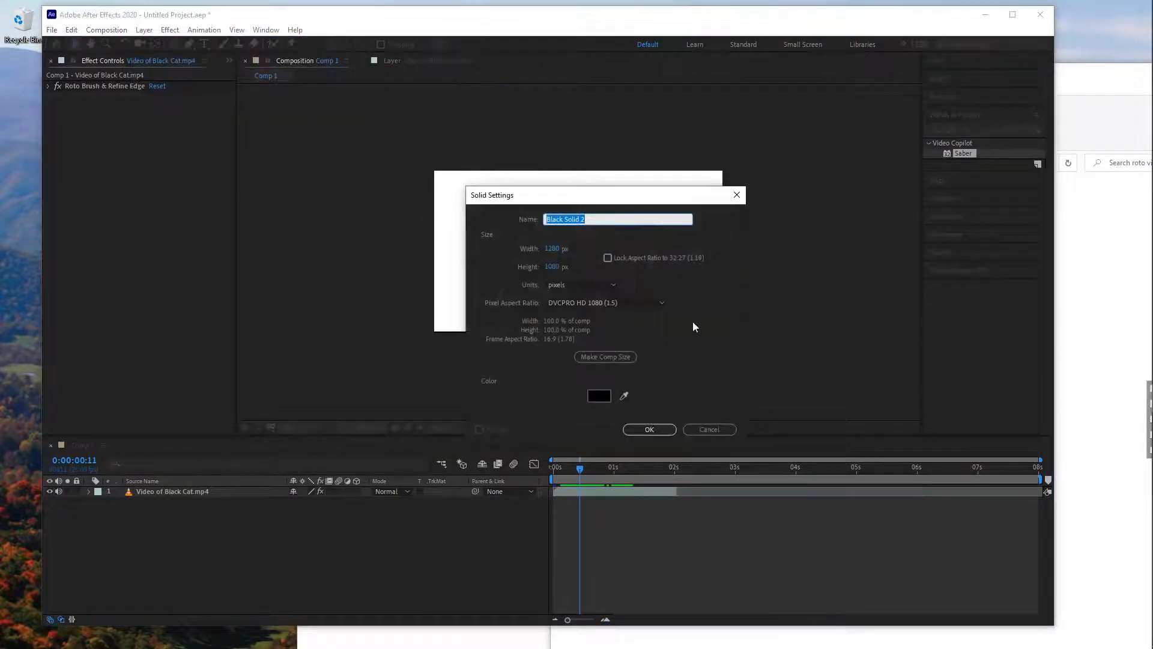
click(603, 397)
click(601, 369)
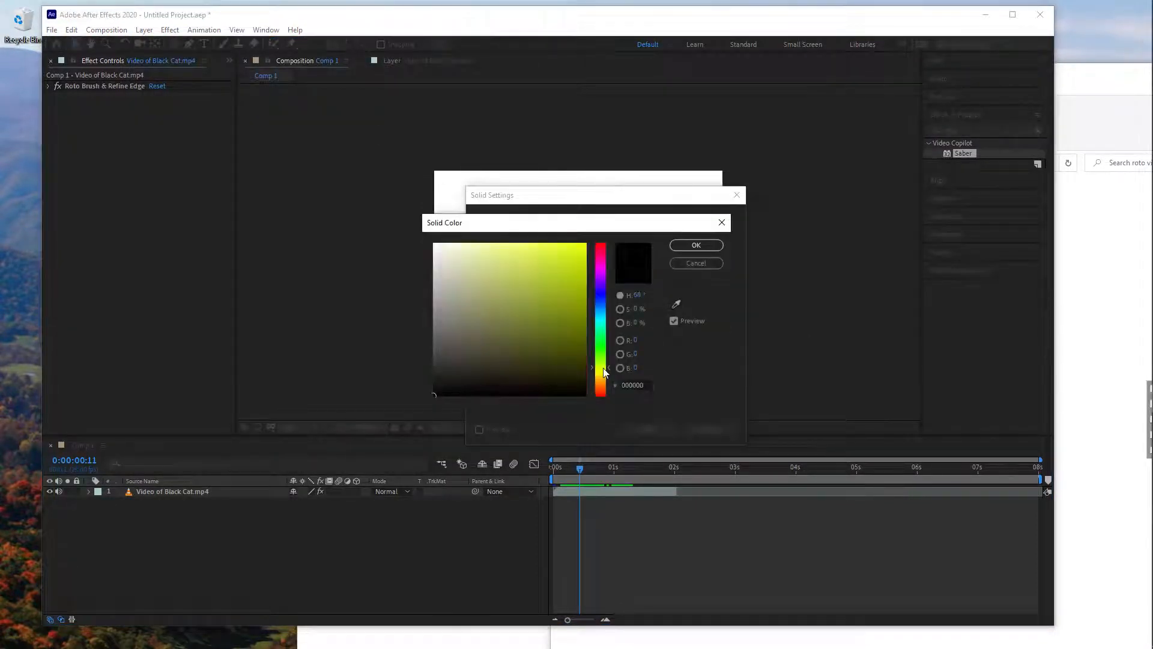
click(585, 244)
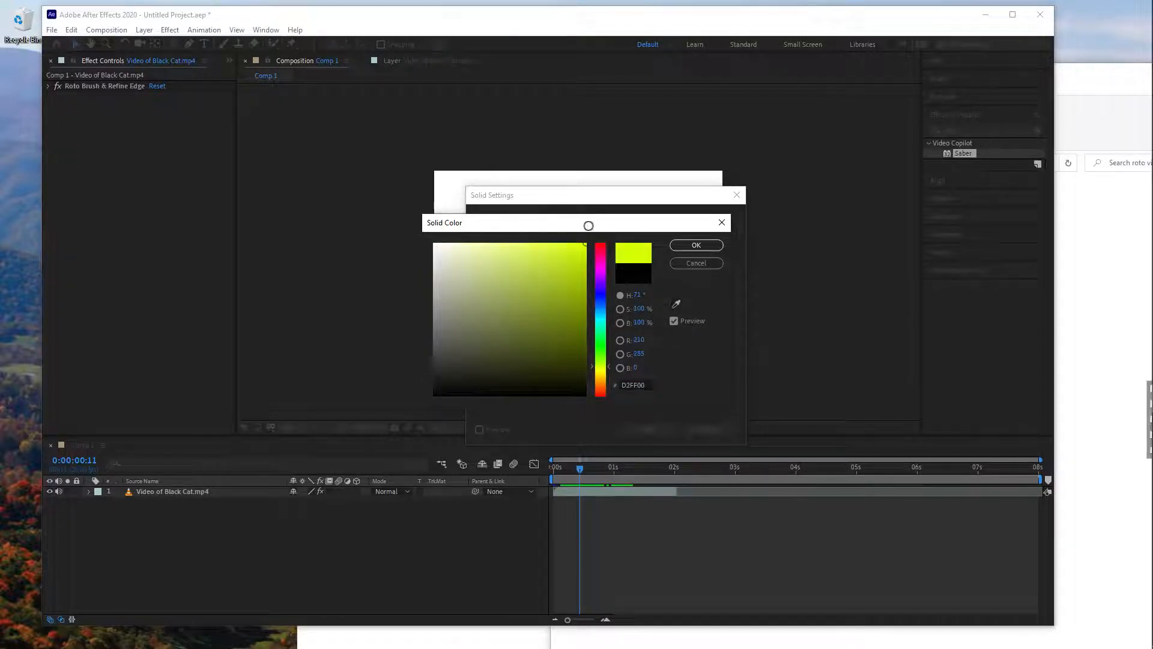
click(696, 245)
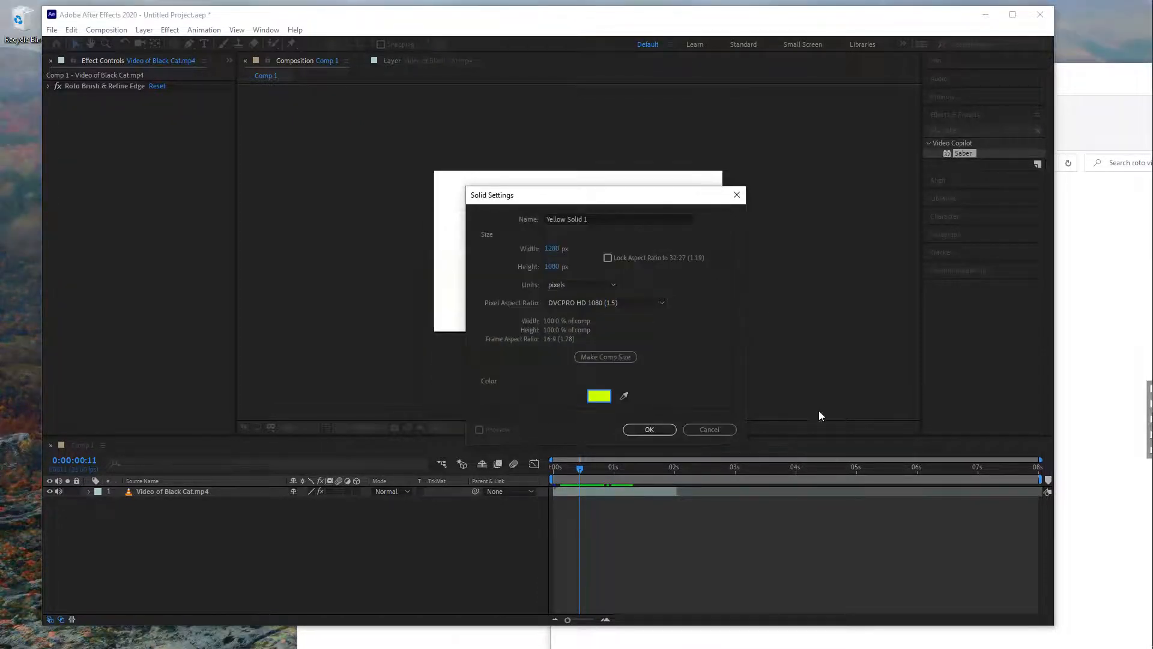
click(650, 428)
drag(203, 492, 206, 510)
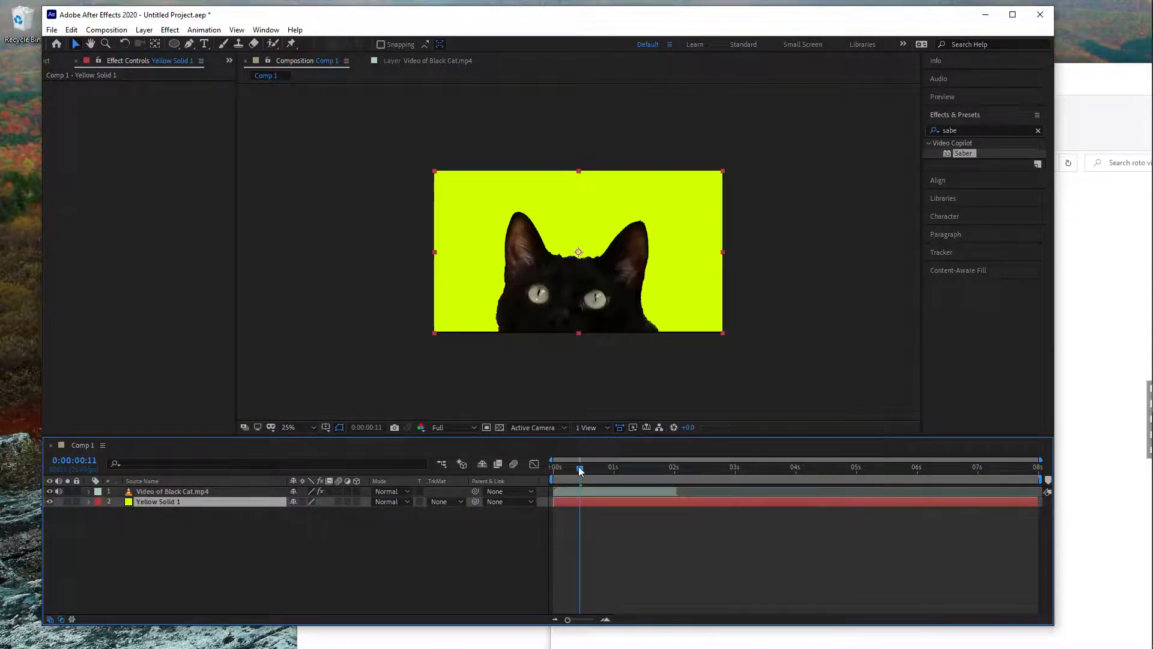
drag(598, 466, 572, 468)
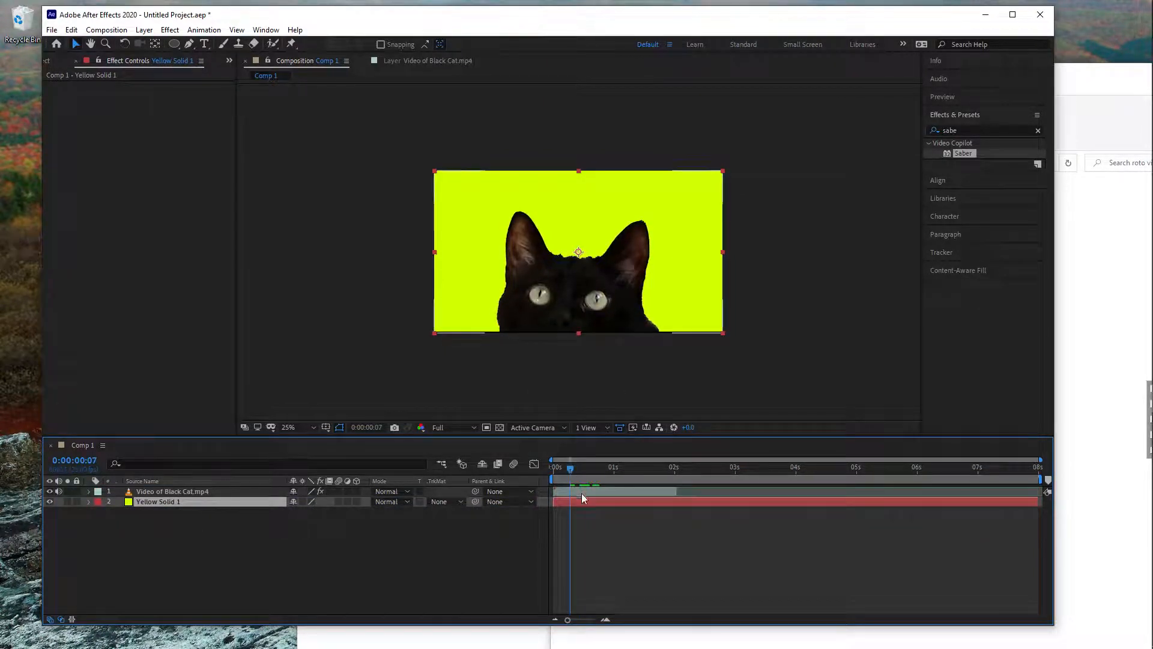
- Apply the Levels effect to the cat video layer and lower its Input White to -7.6 for a solid black silhouette
click(581, 492)
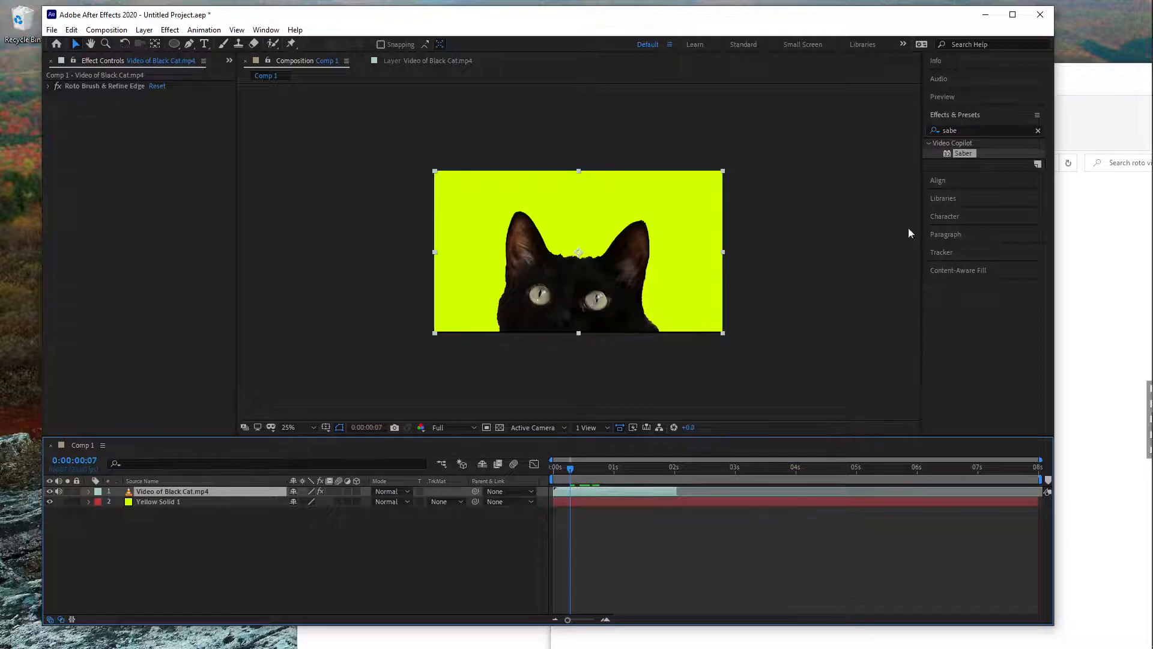
click(936, 131)
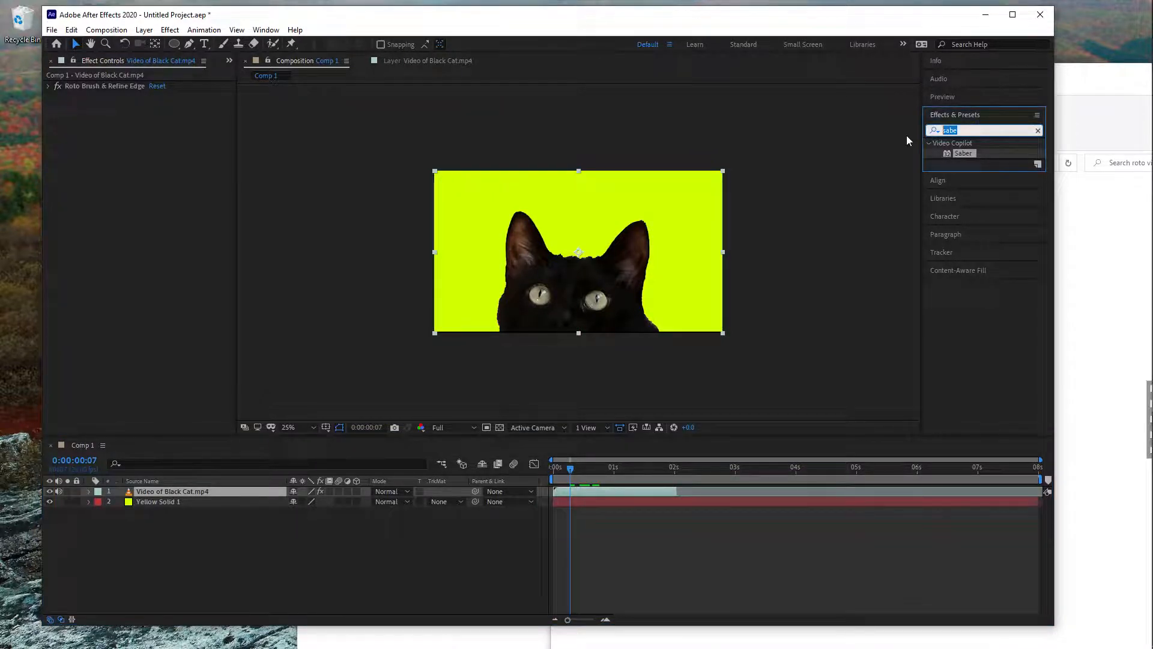
text(level)
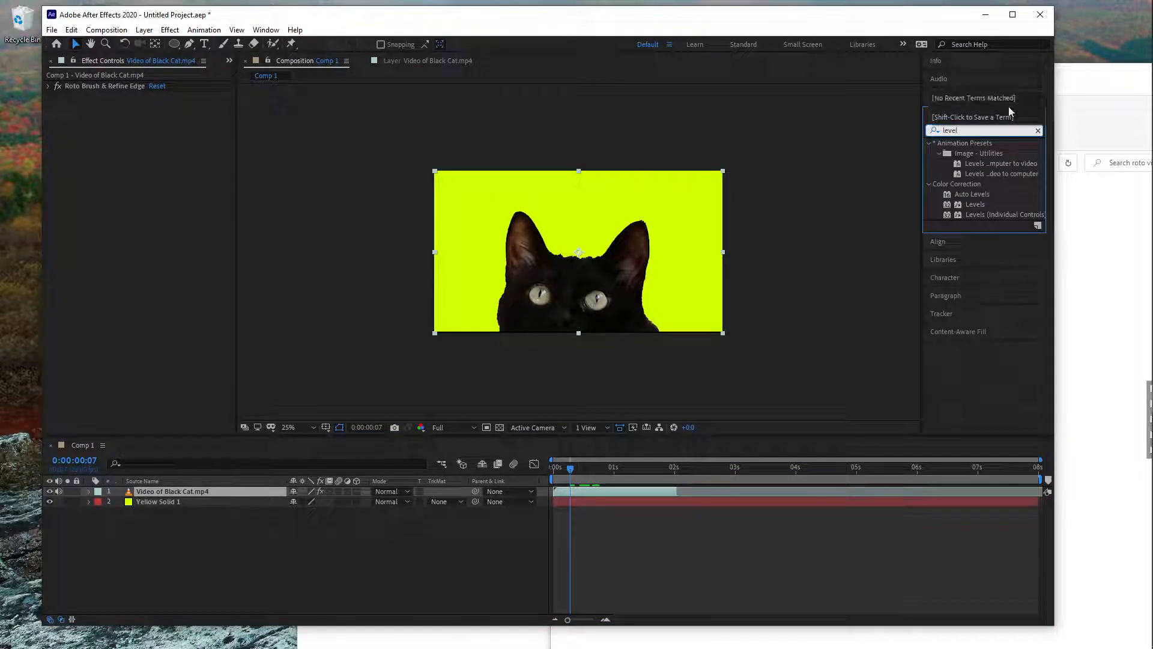
drag(961, 206, 593, 490)
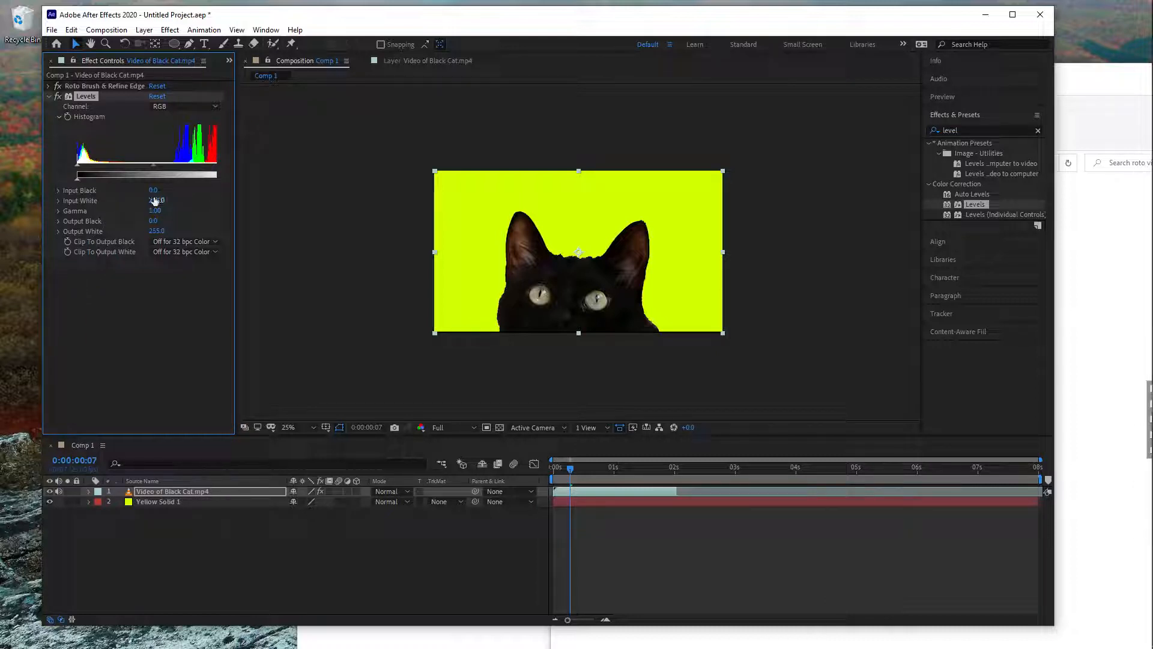
drag(156, 203, 123, 209)
drag(107, 210, 104, 209)
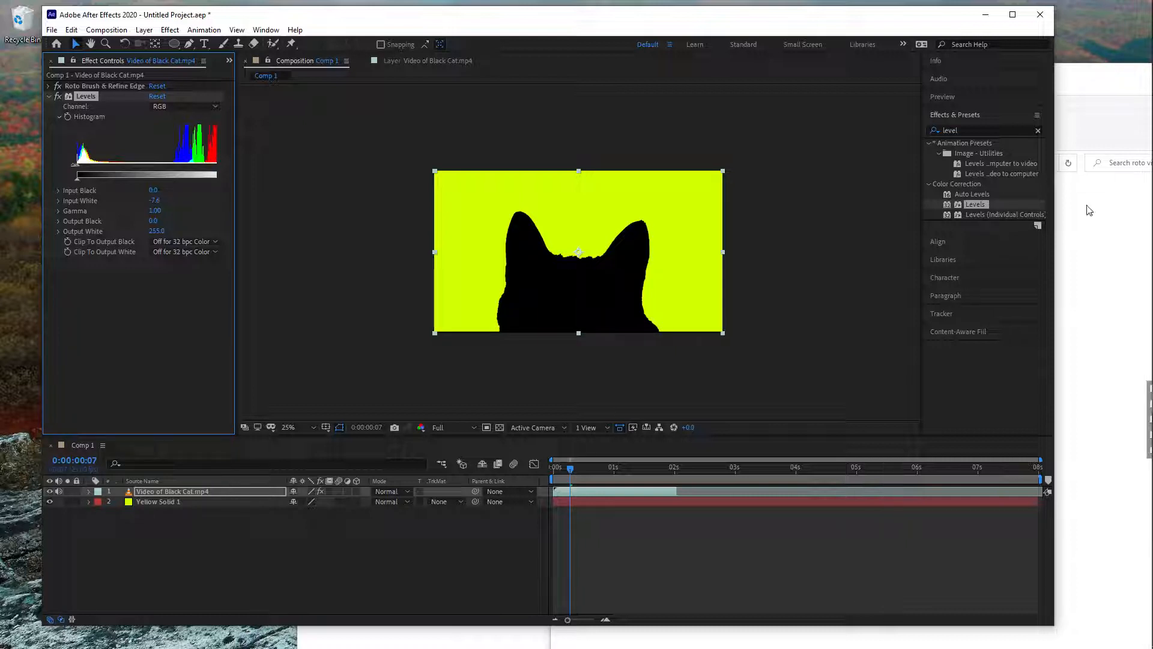
- Find the Tint effect and apply it to the cat video layer
click(970, 130)
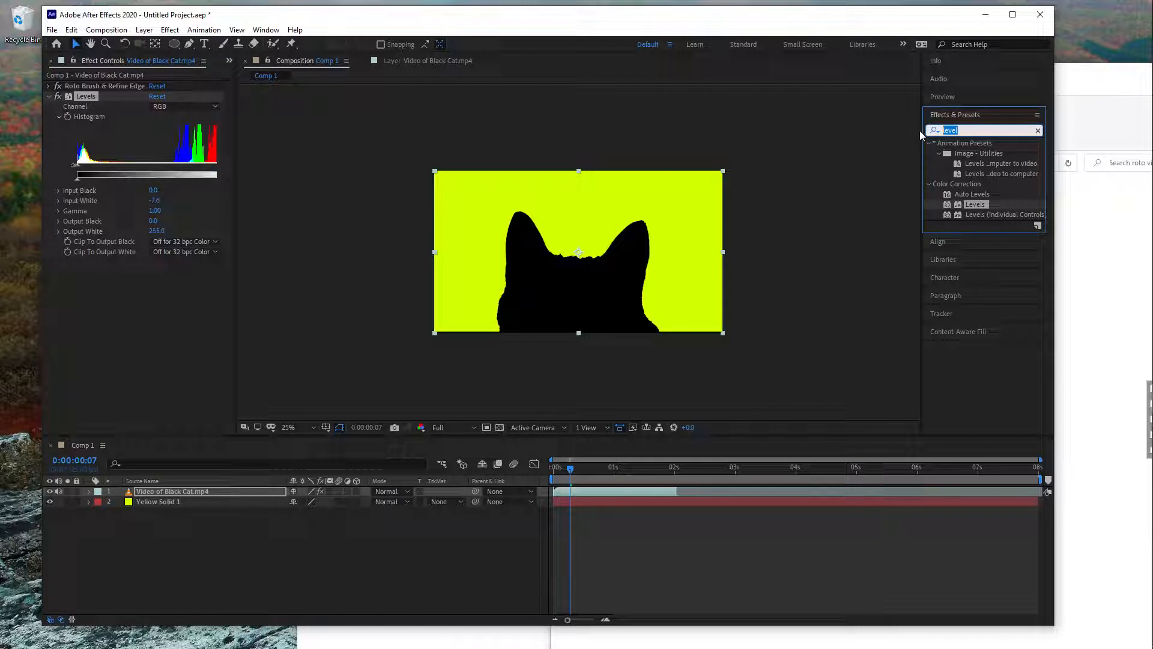
text(tint)
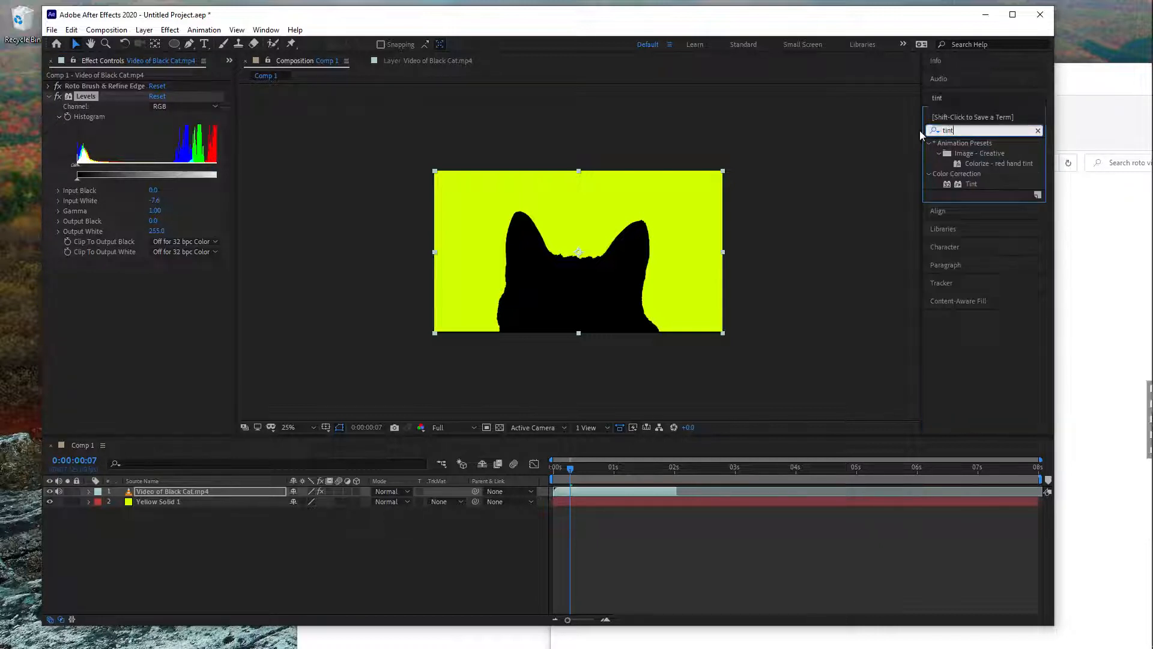
drag(964, 184, 596, 490)
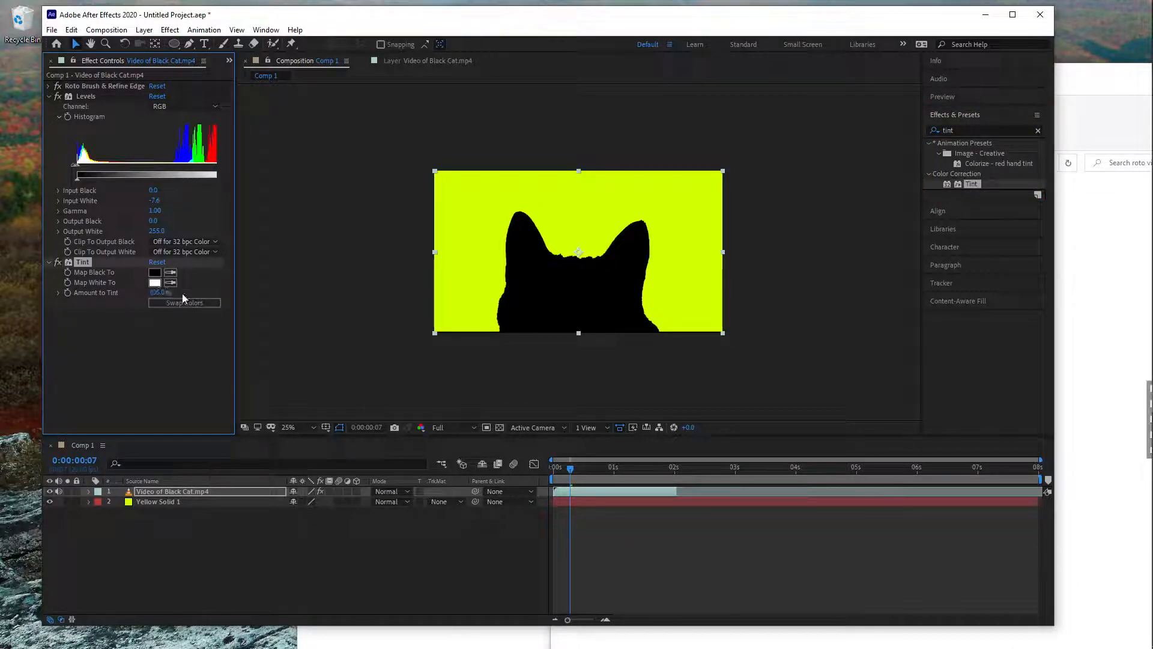
- Set the Tint effect's Map Black To colour to dark purple #4C0777 and return to the start of the composition
click(154, 272)
drag(479, 367, 550, 313)
drag(551, 226, 832, 212)
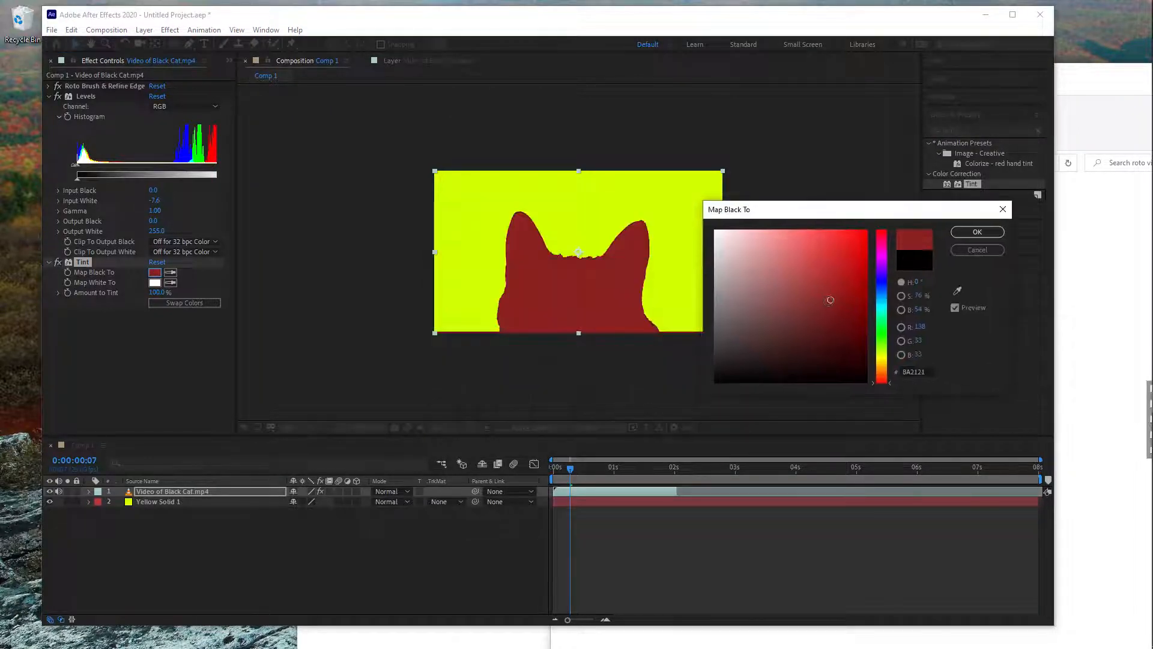
click(858, 311)
click(882, 282)
drag(883, 275, 888, 265)
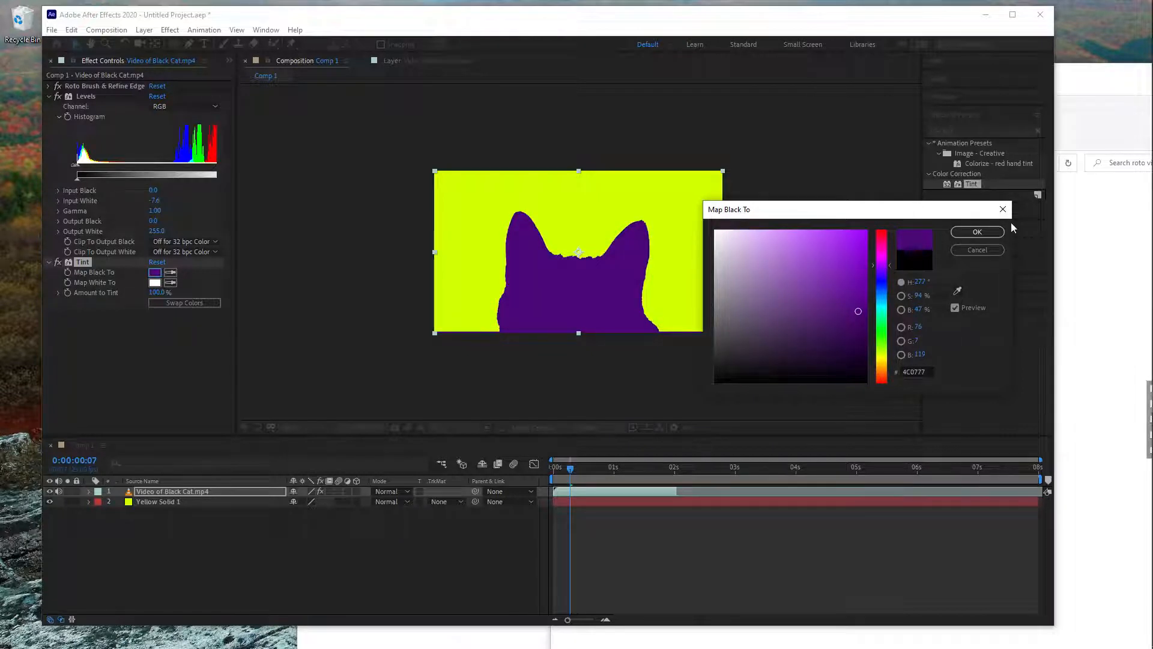
click(977, 232)
drag(569, 468, 552, 468)
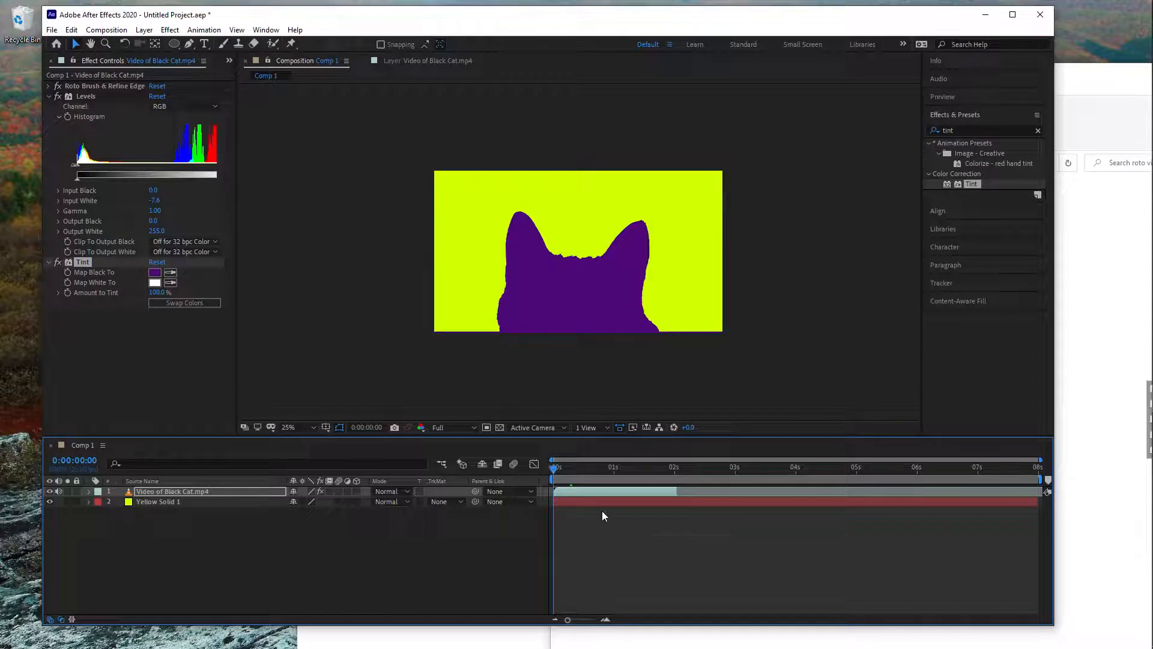
- Preview the purple cat silhouette's motion over the yellow-green background from the start of the composition
key(space)
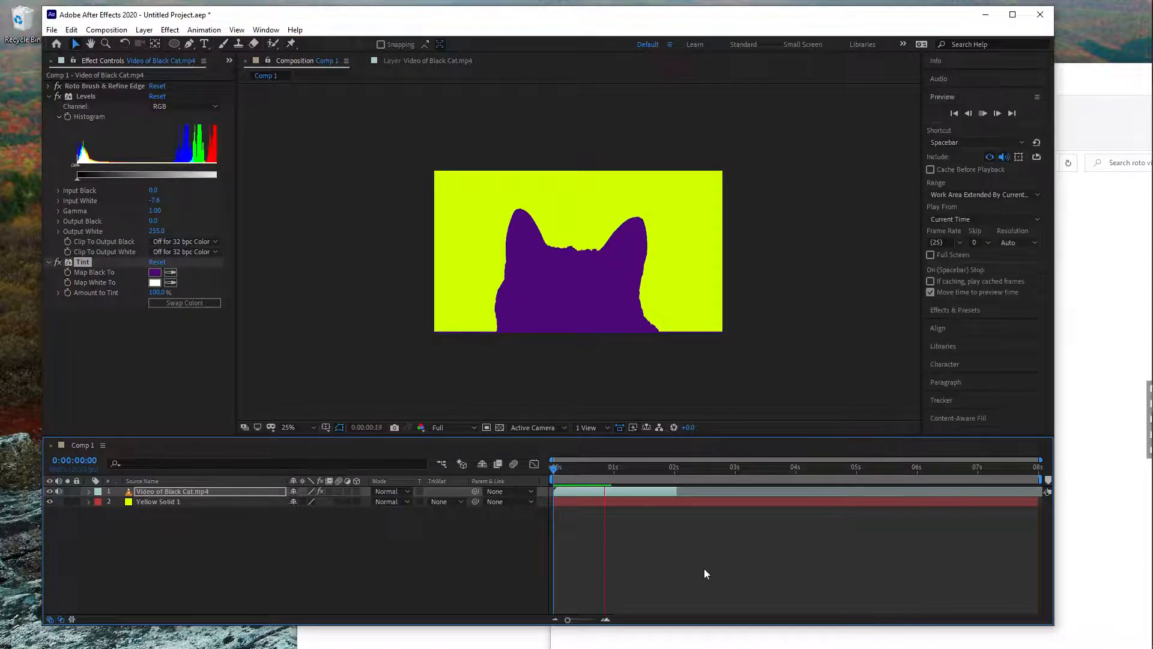
drag(611, 468, 550, 491)
key(space)
key(space)
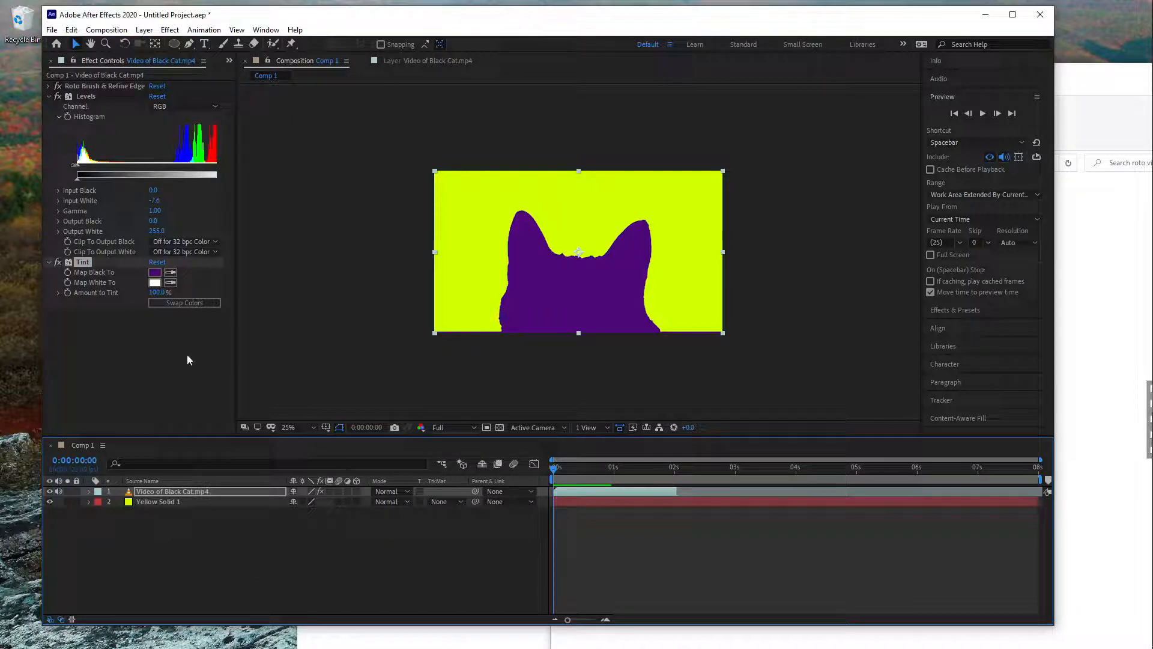
- Raise the Roto Brush matte's Feather to 22.0 on the black cat video layer to soften the silhouette's edge
click(153, 524)
click(153, 490)
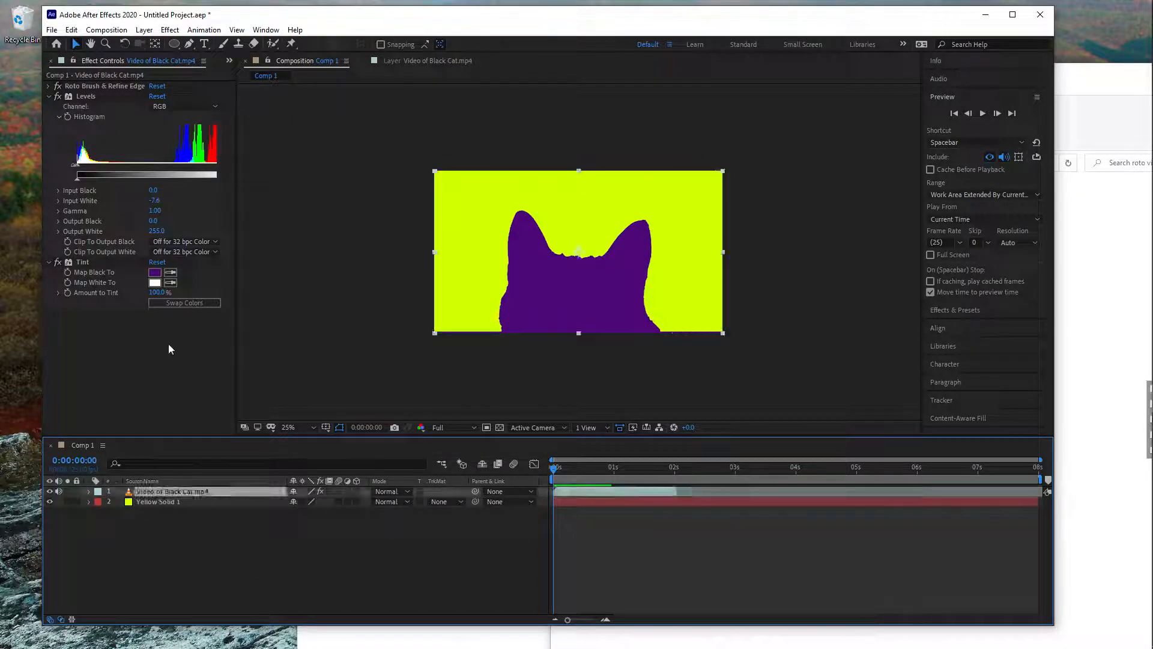
click(48, 96)
click(49, 86)
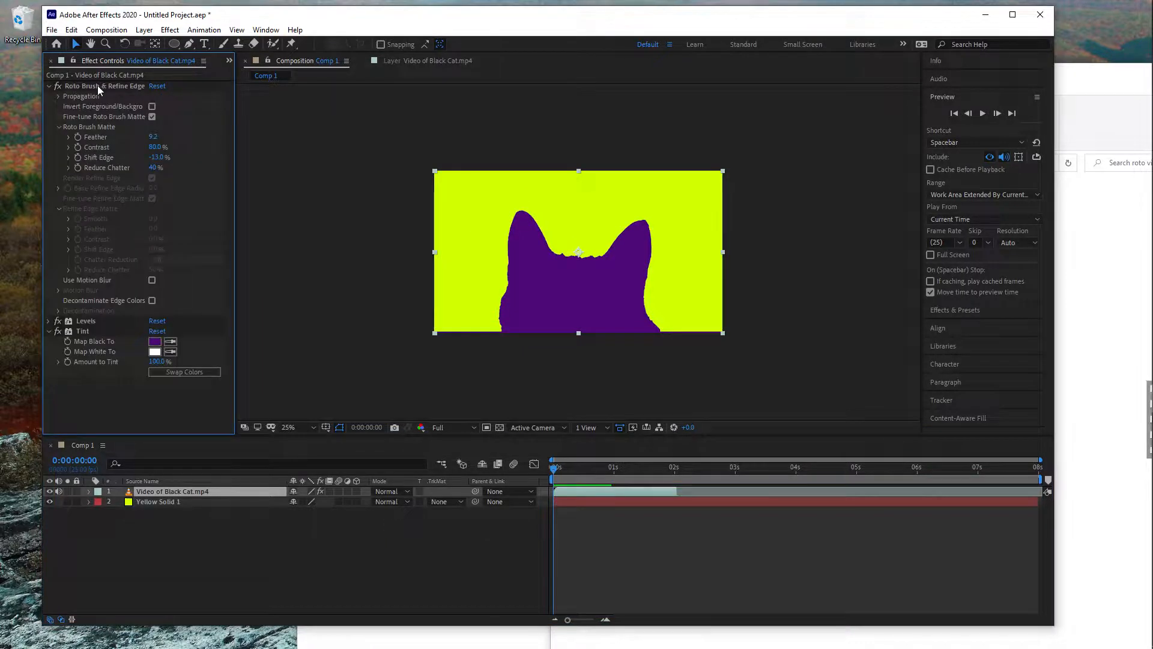
drag(154, 137, 197, 139)
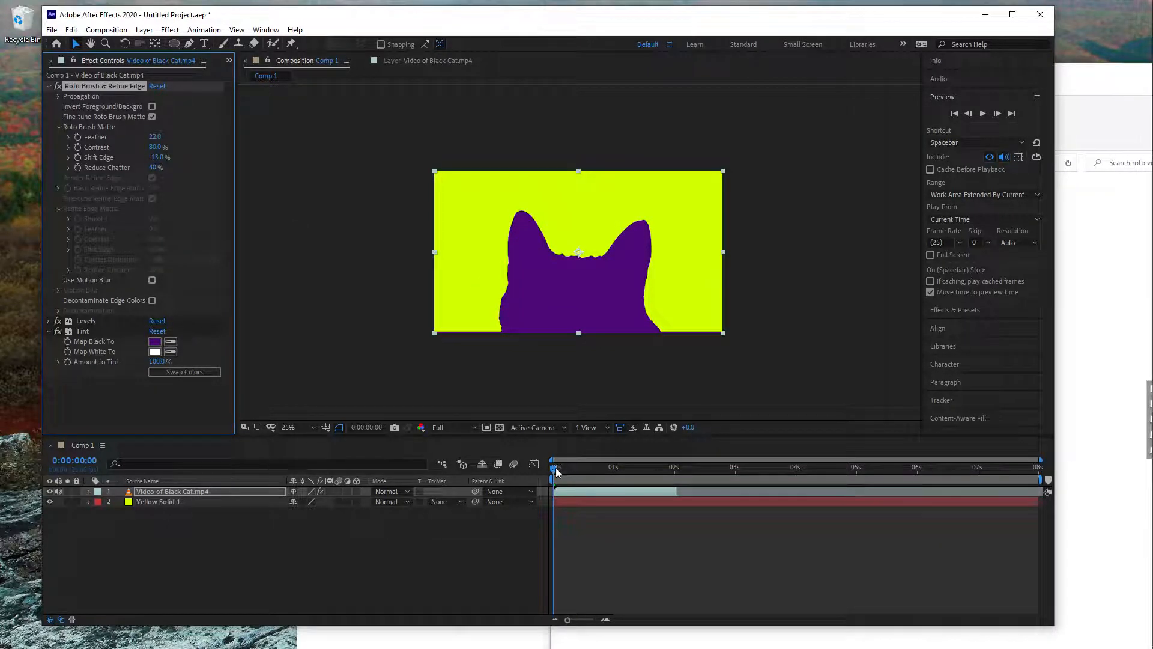
mouse_move(556, 471)
mouse_down()
mouse_move(624, 466)
mouse_move(553, 467)
mouse_up()
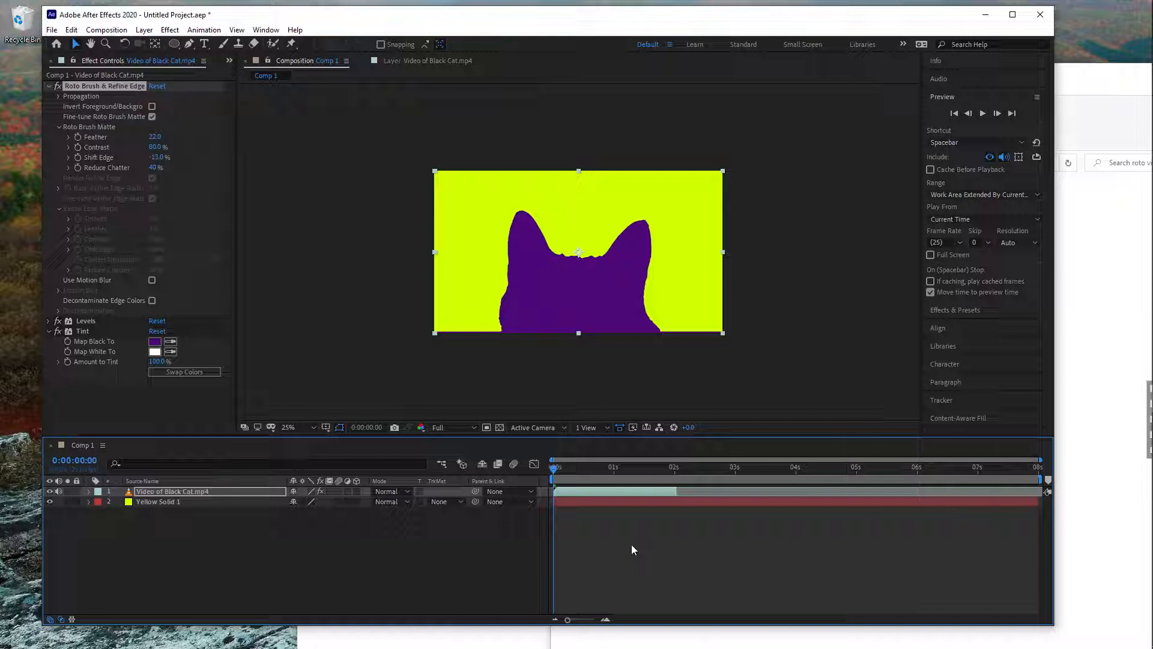
click(593, 534)
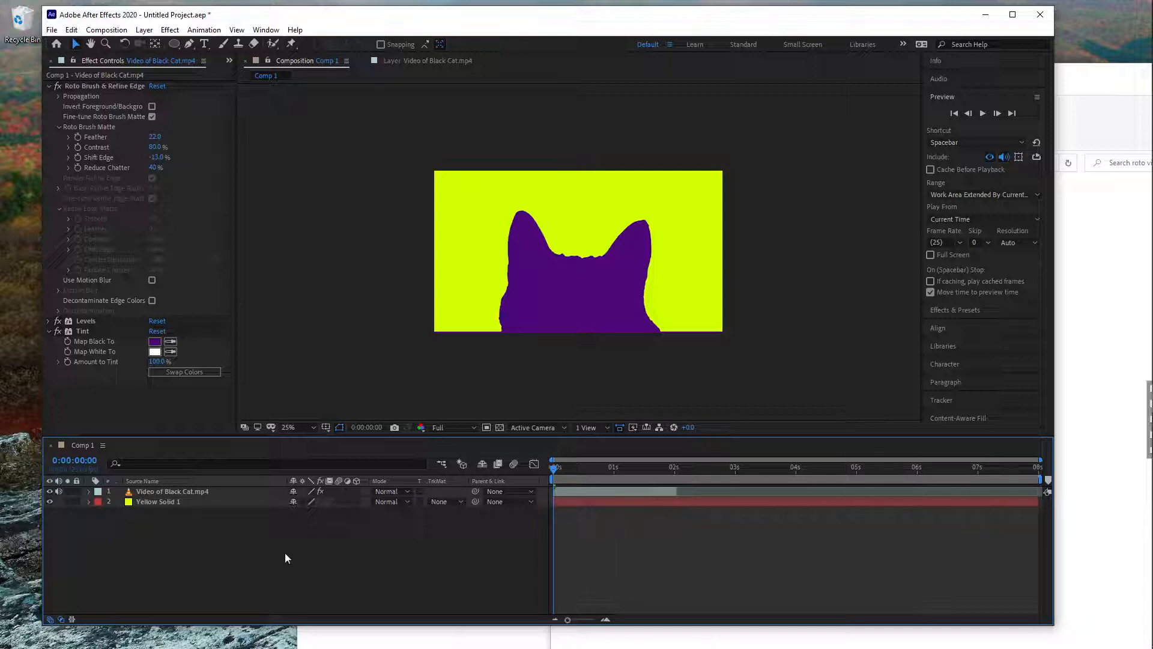
- Collapse the Roto Brush and Tint settings and bring up the project's list of files
click(49, 86)
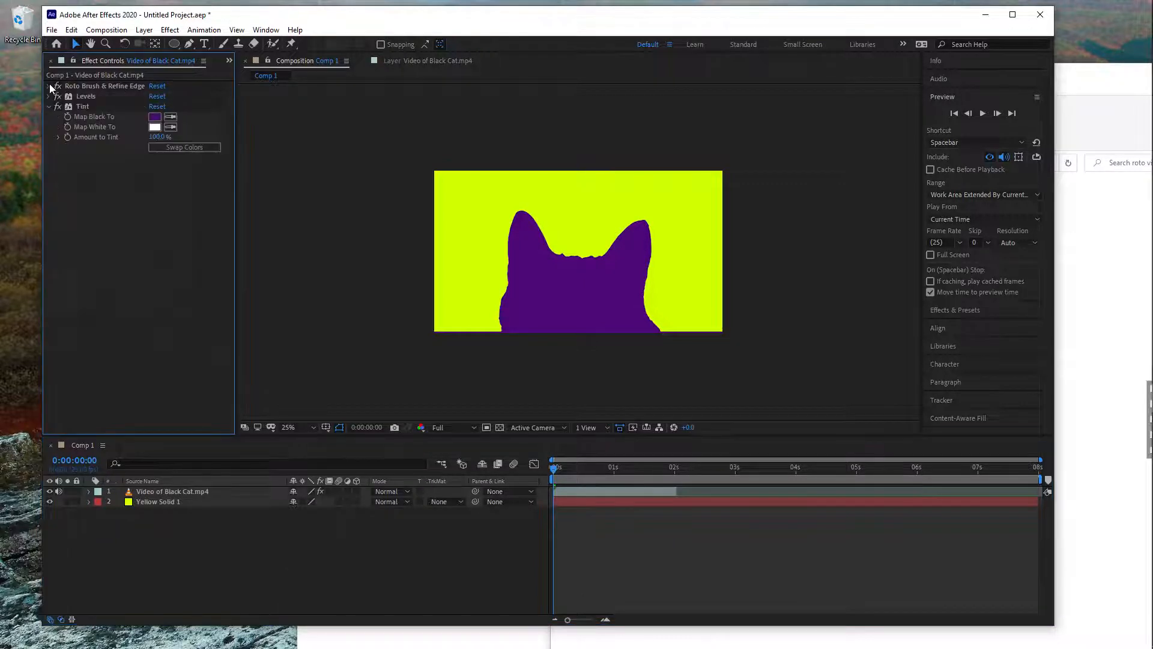
click(50, 107)
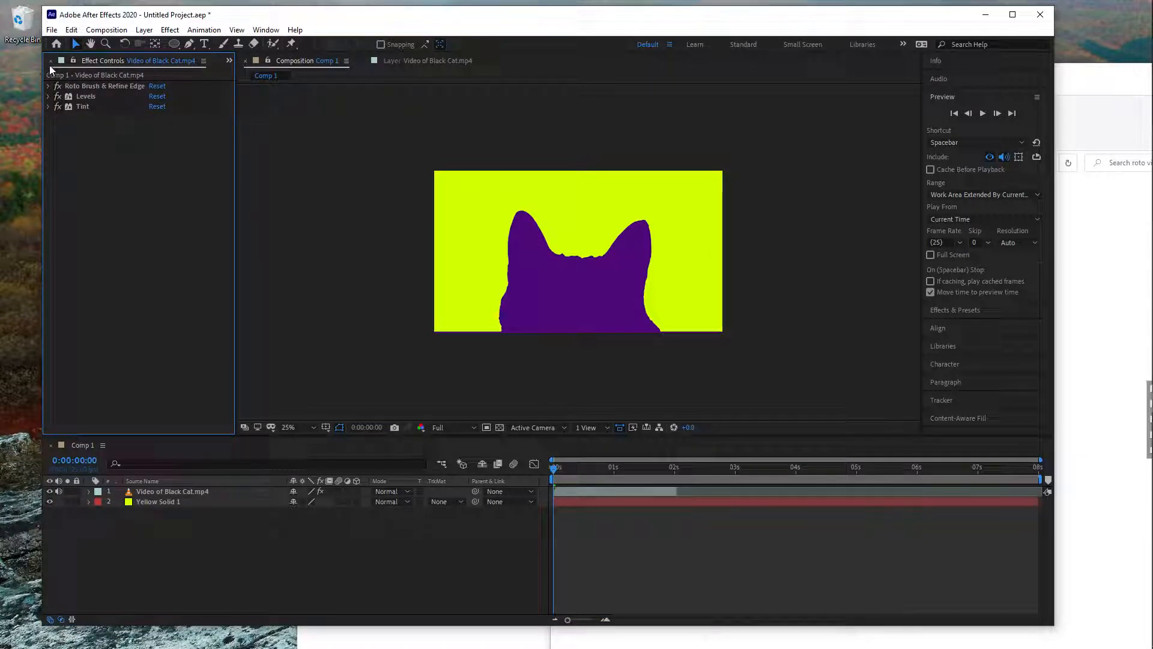
click(229, 61)
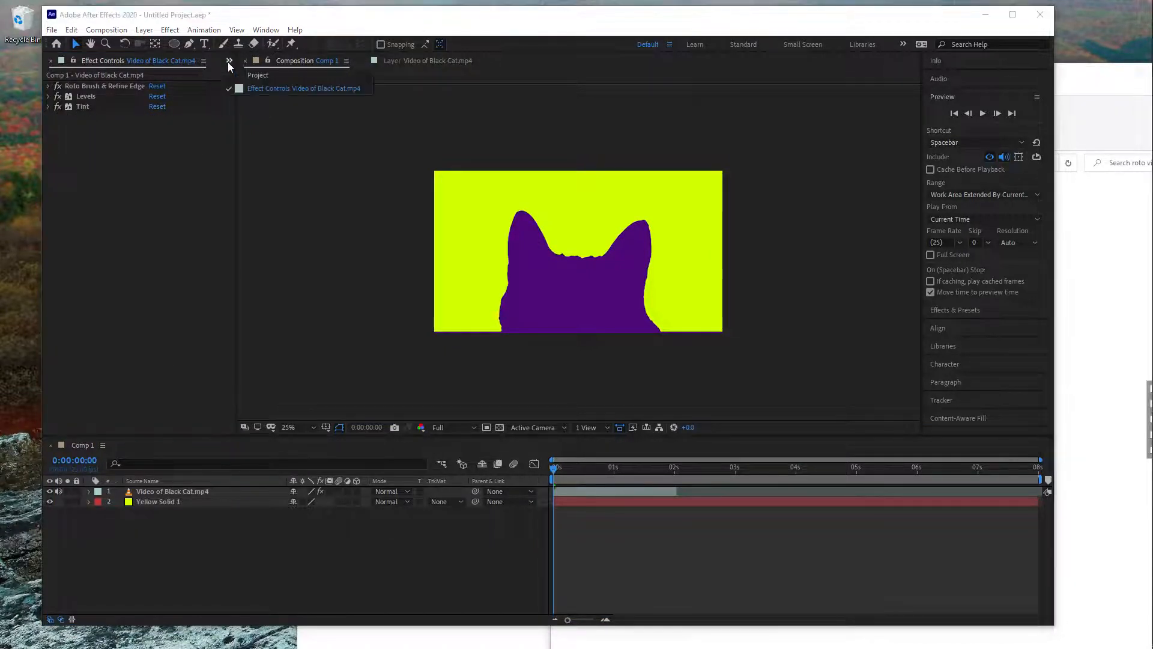
click(253, 76)
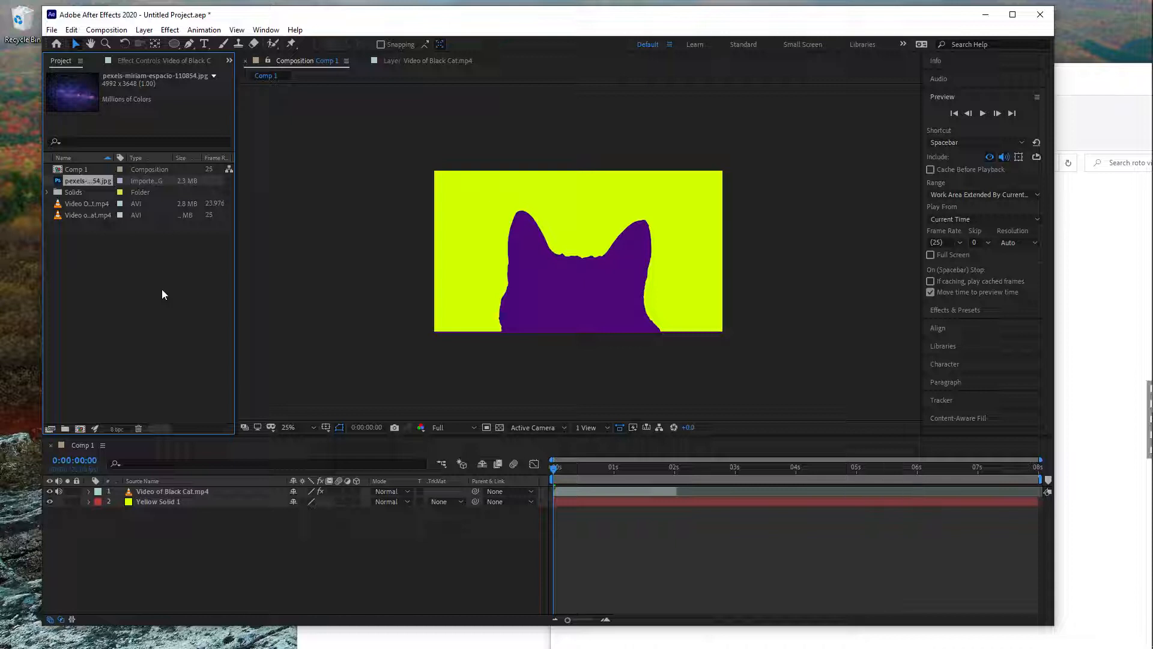
click(90, 273)
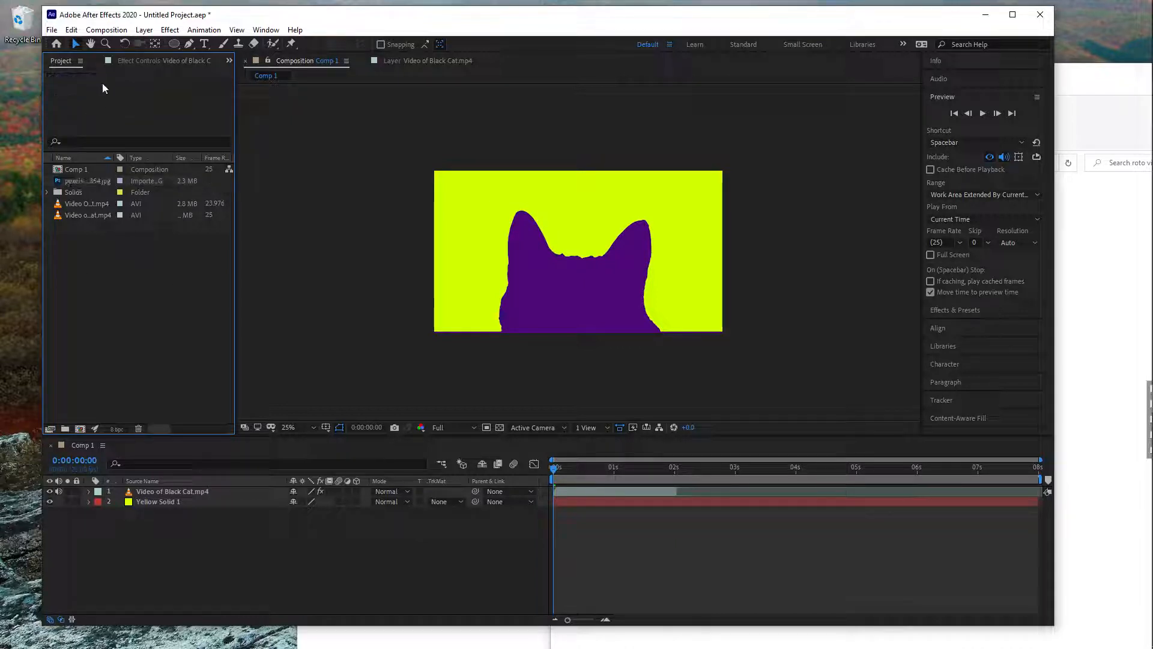
- Create a new composition named Comp 2 with the offered settings and place Video Of A Cat.mp4 in it
click(107, 29)
click(132, 41)
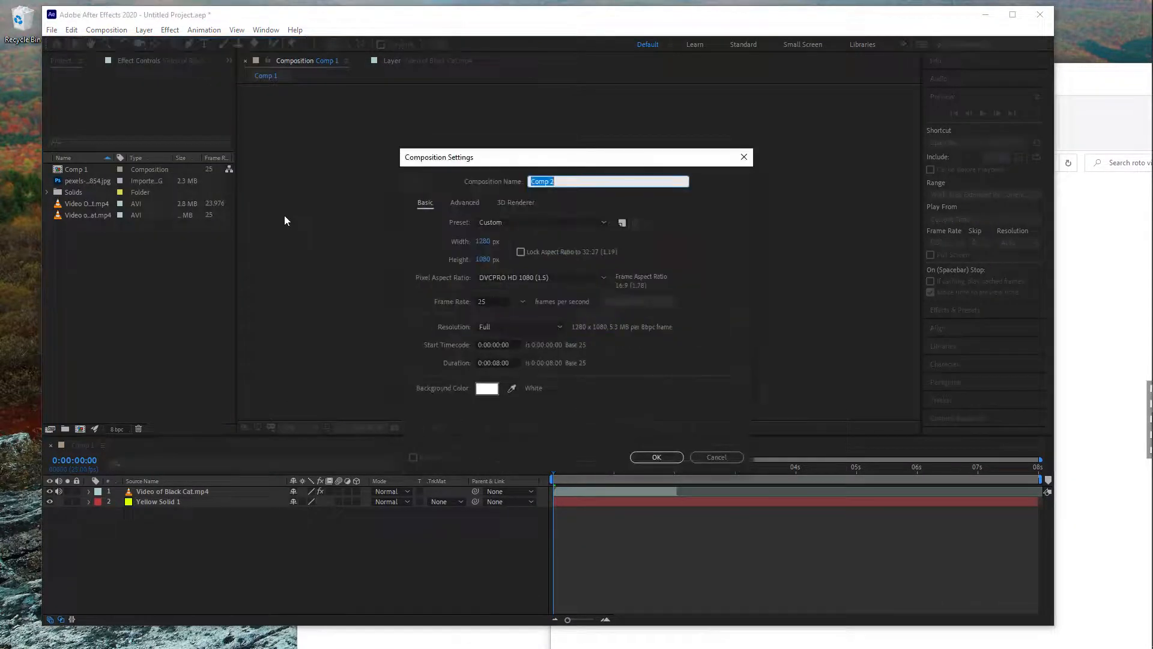
click(657, 457)
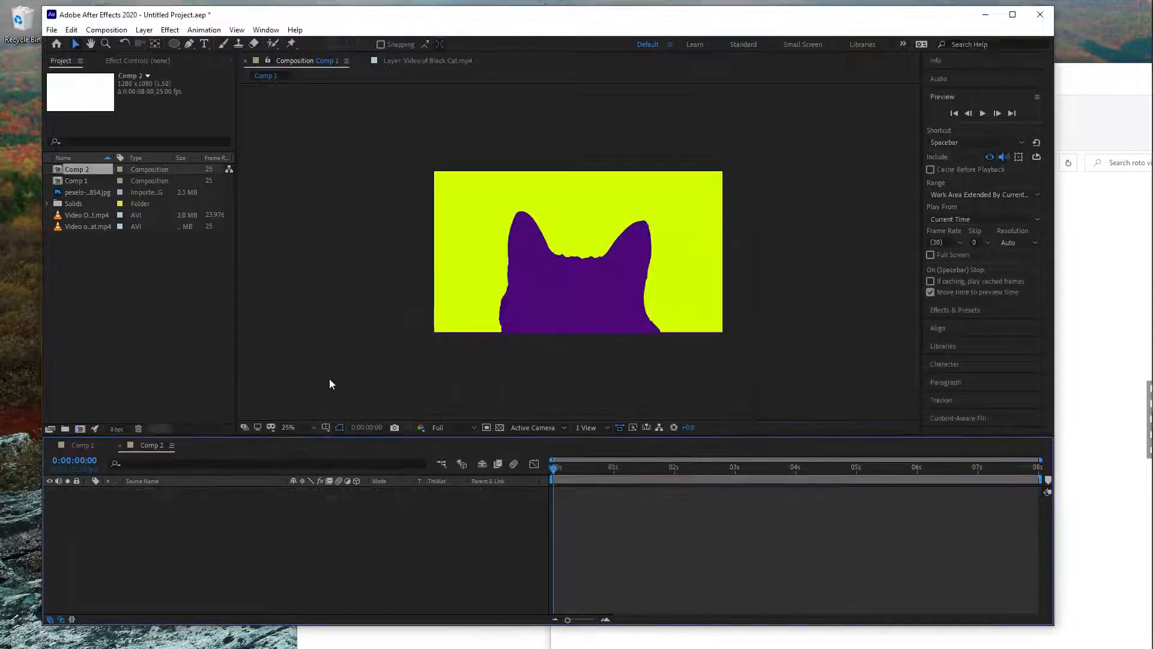
click(93, 226)
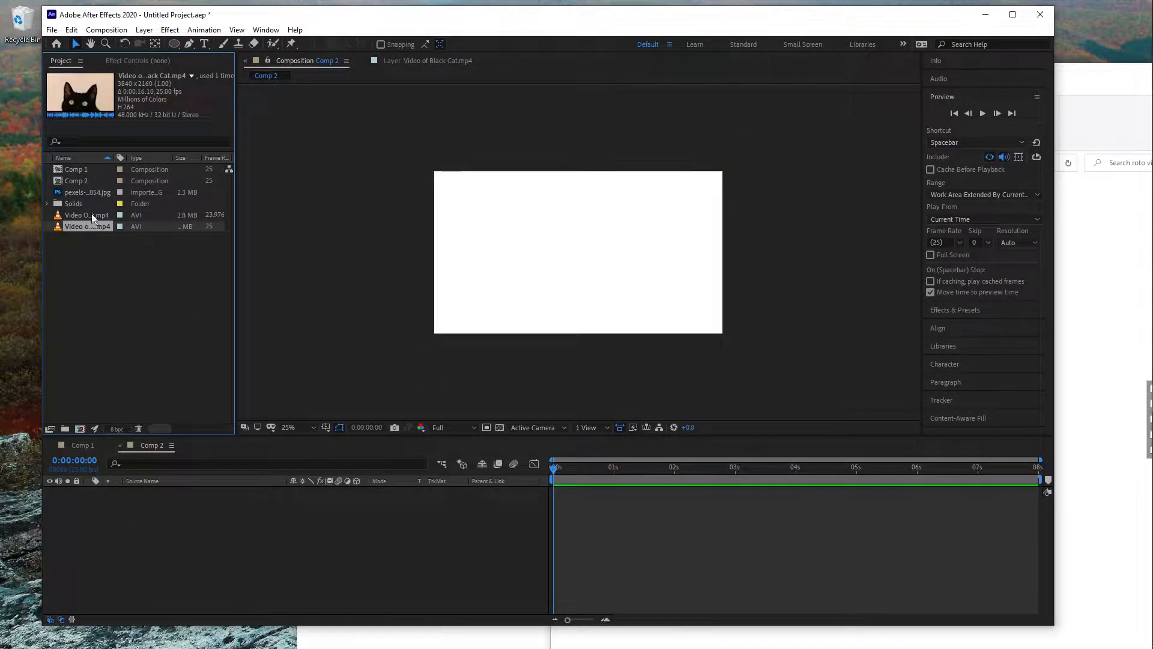
click(73, 217)
drag(77, 218, 590, 265)
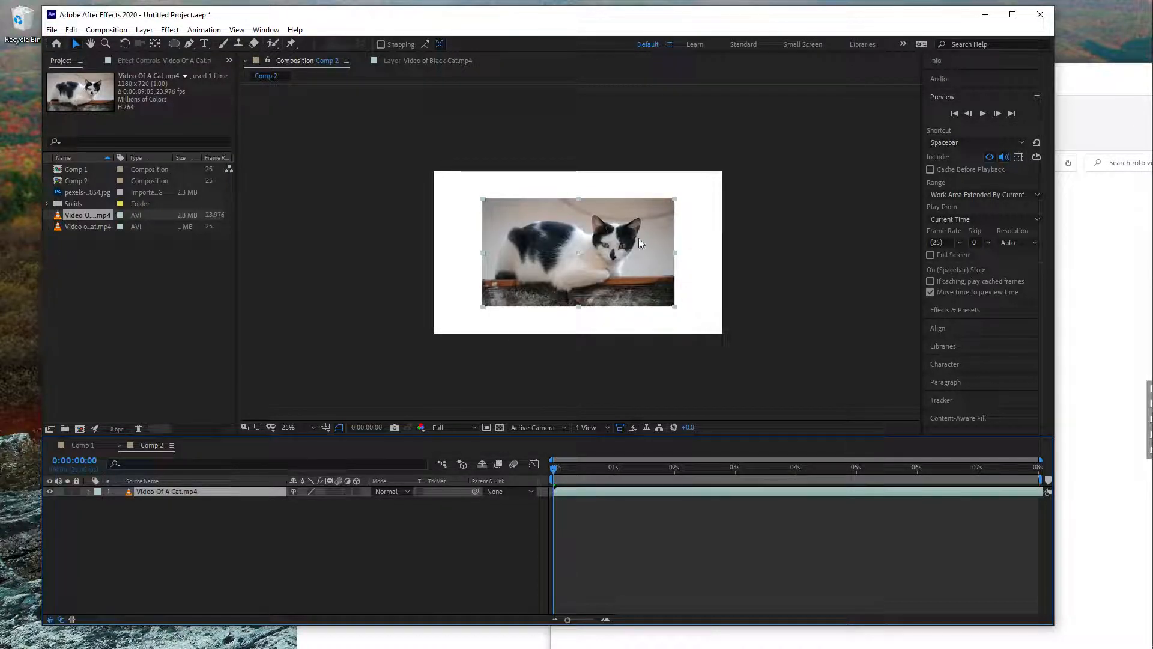
drag(634, 239, 632, 241)
key(ctrl+z)
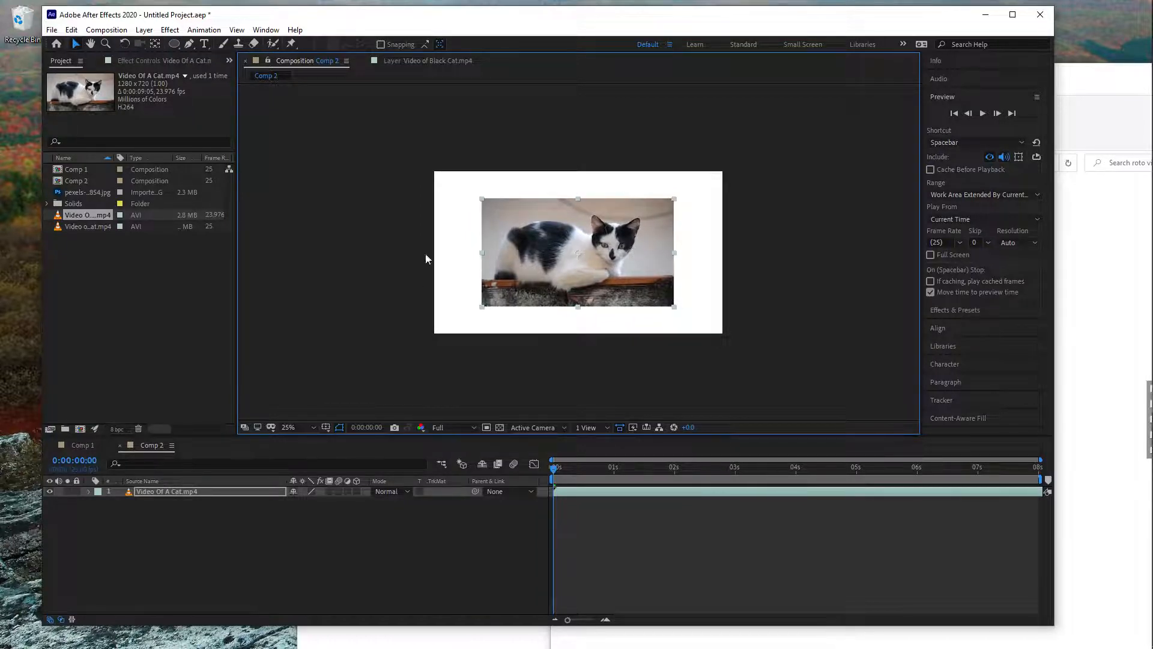
- Change Comp 2's preset to DVCPRO HD 720 25 so the frame matches the cat video
click(109, 30)
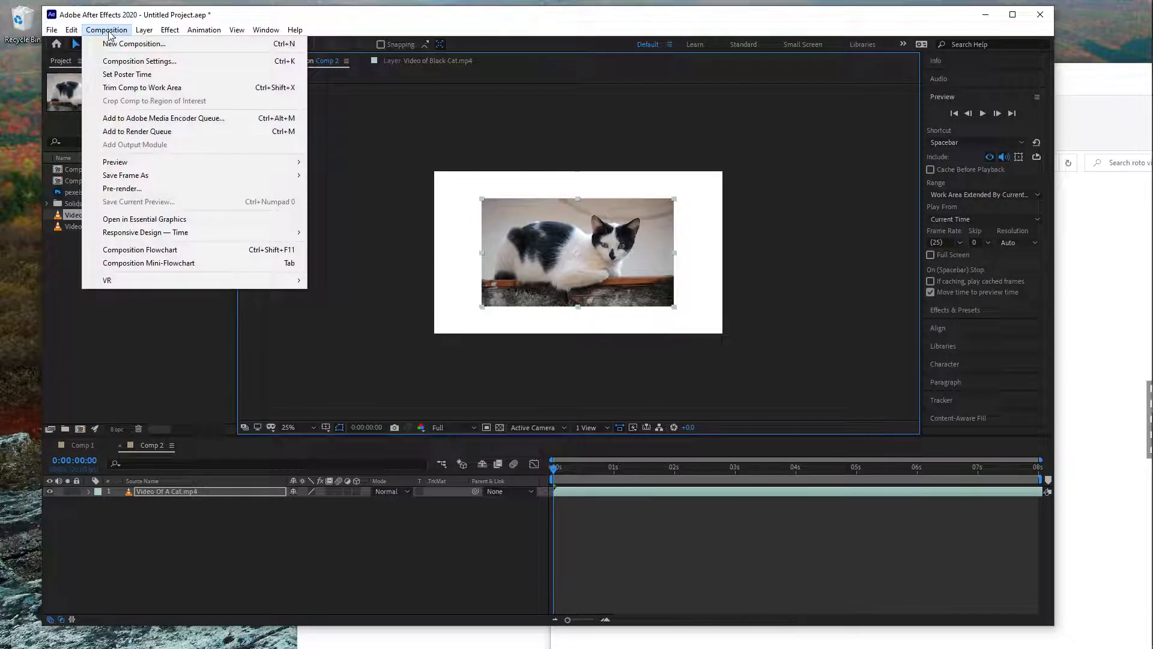
click(112, 63)
click(560, 277)
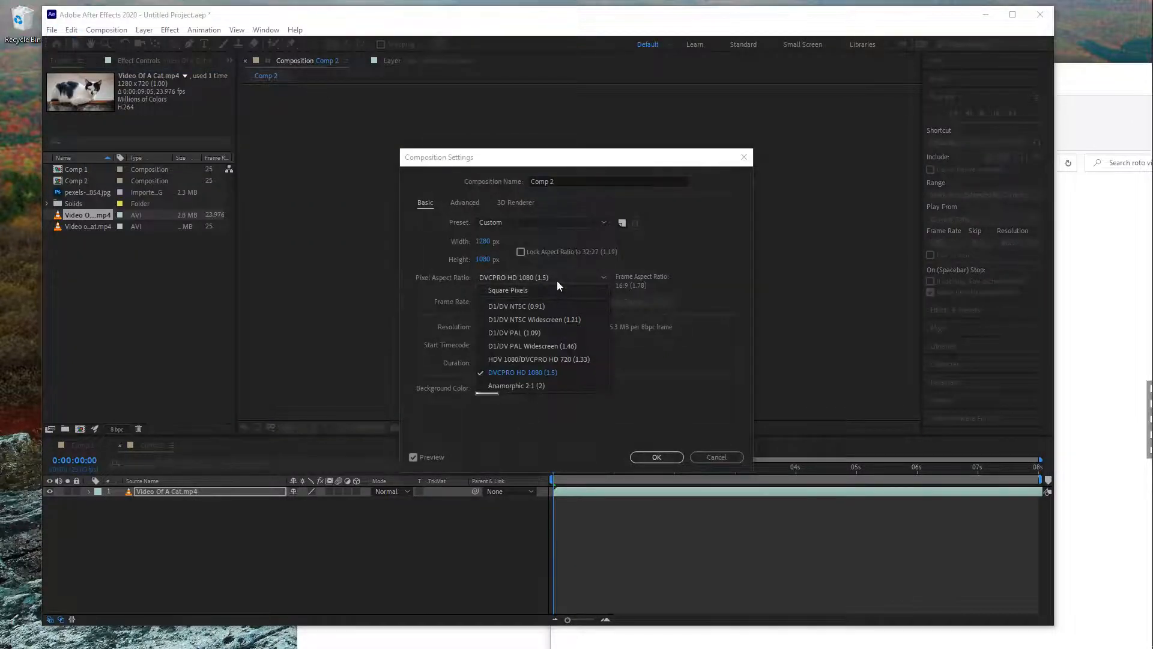
click(567, 222)
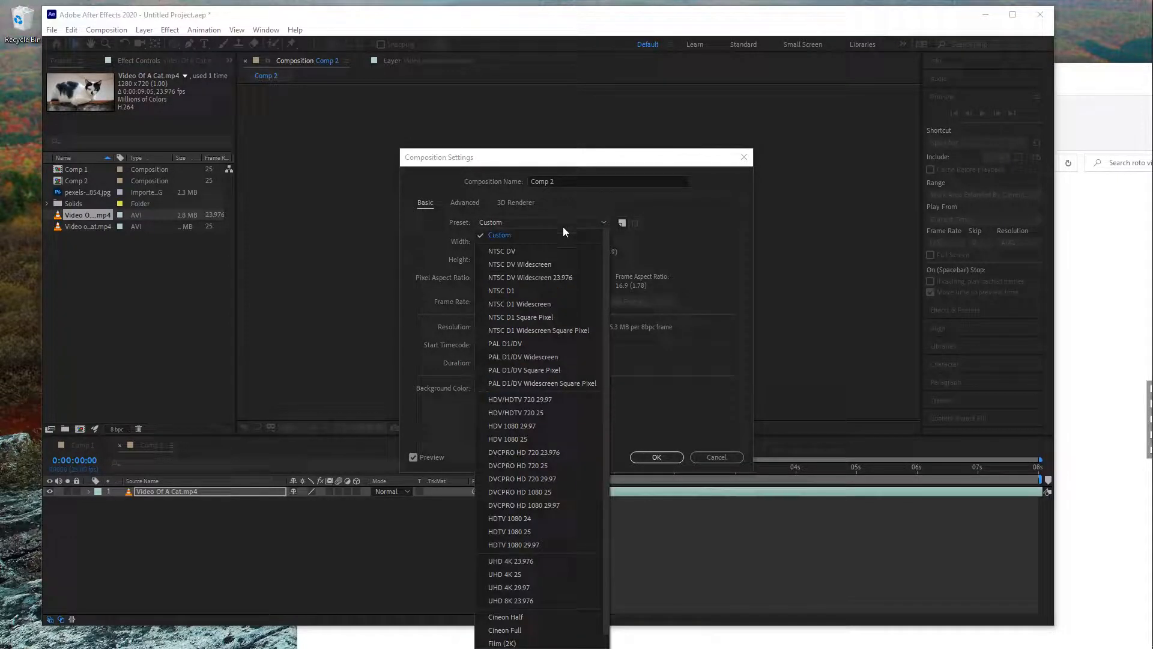
click(568, 465)
click(656, 457)
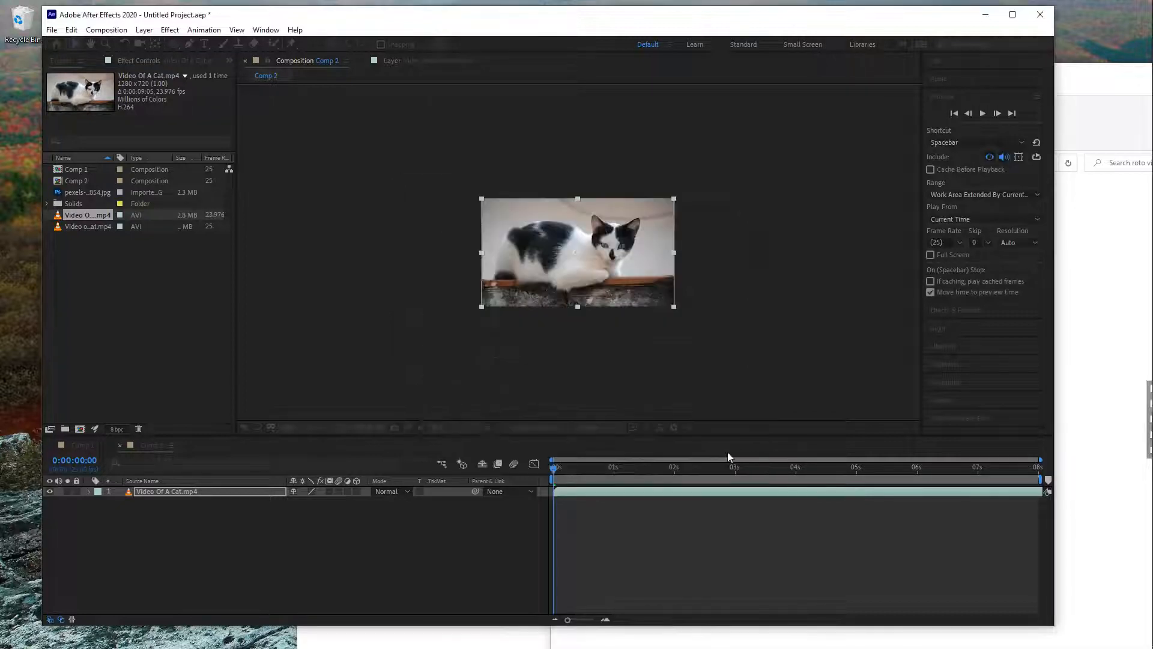
- Align the cat video layer with the composition frame and show the composition at 50%
right_click(640, 279)
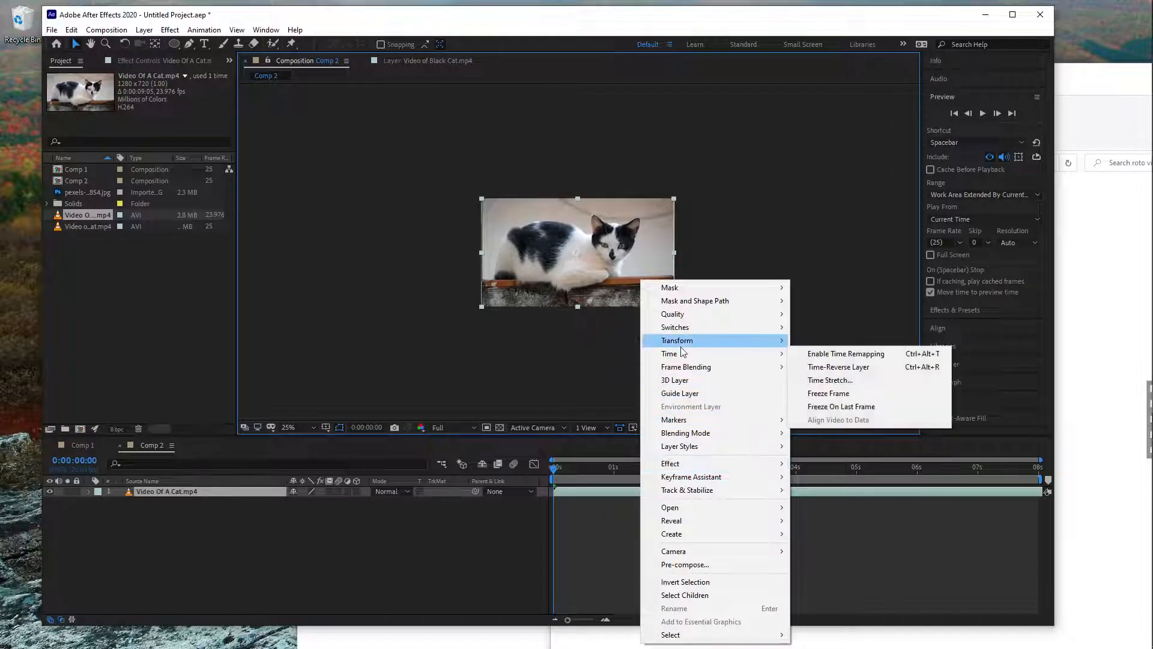
mouse_move(752, 354)
click(830, 499)
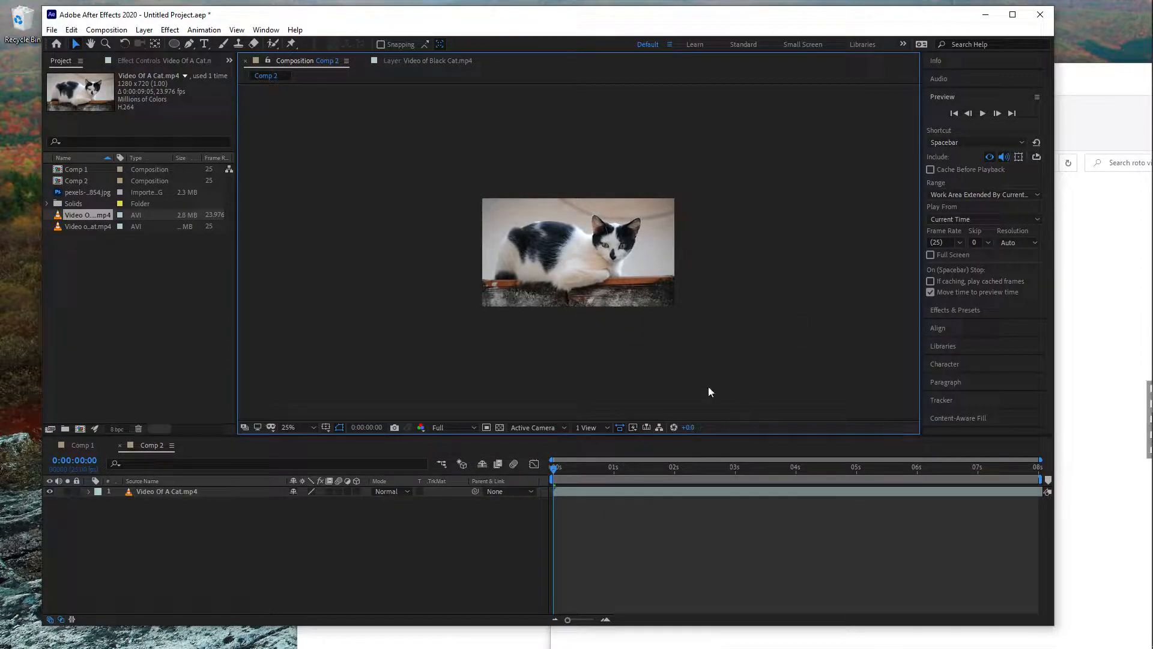
key(comma)
key(period)
key(period)
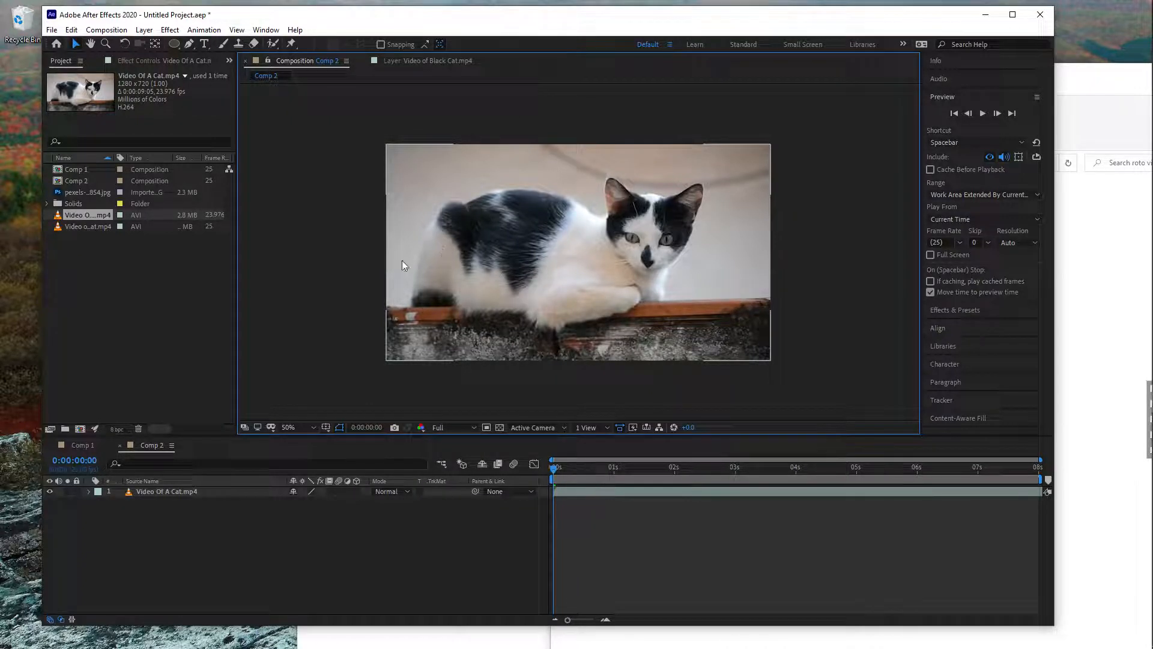
- Apply the Boris FX Mocha AE effect to the Video Of A Cat.mp4 layer and open the Mocha plugin maximised
click(170, 30)
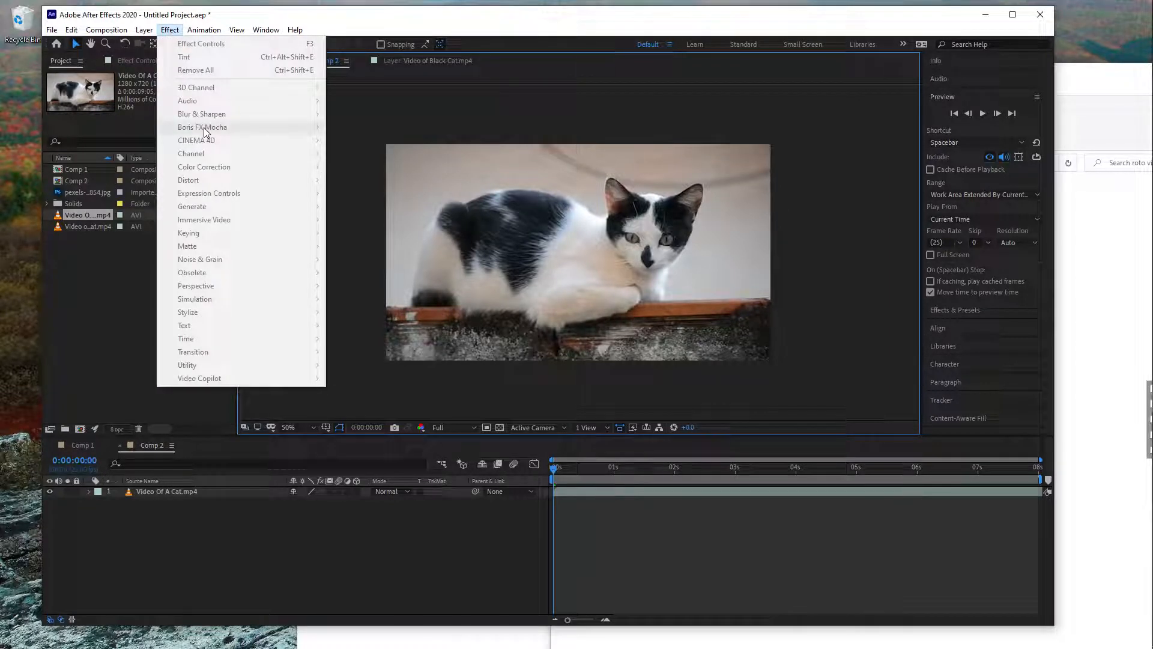
mouse_move(265, 127)
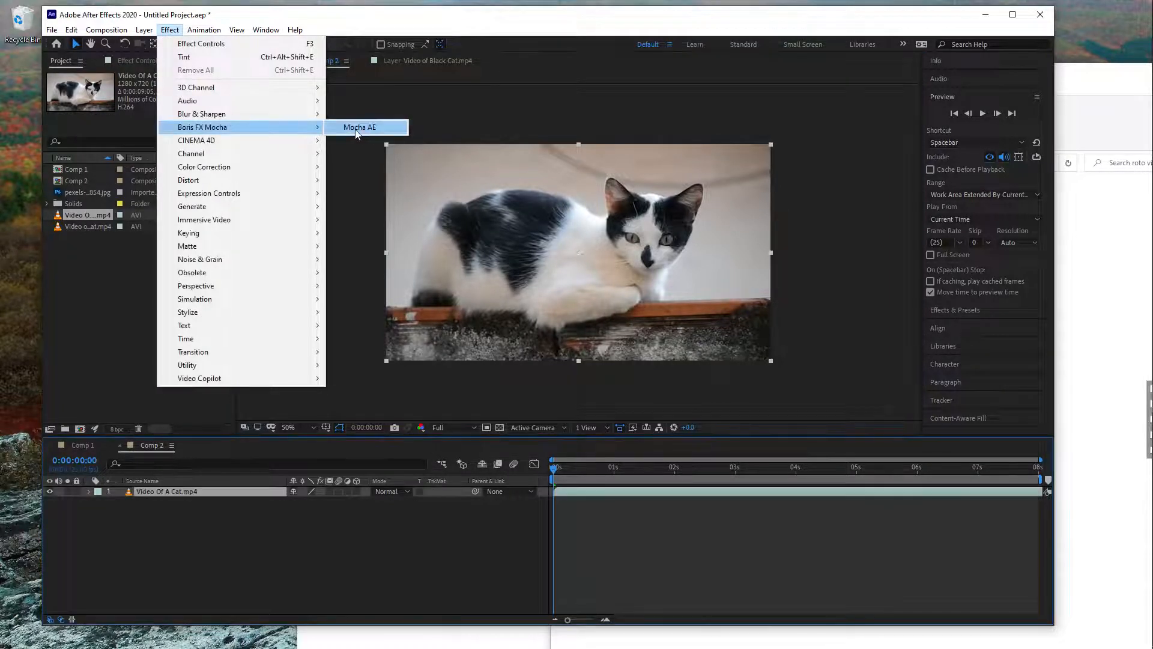
click(360, 127)
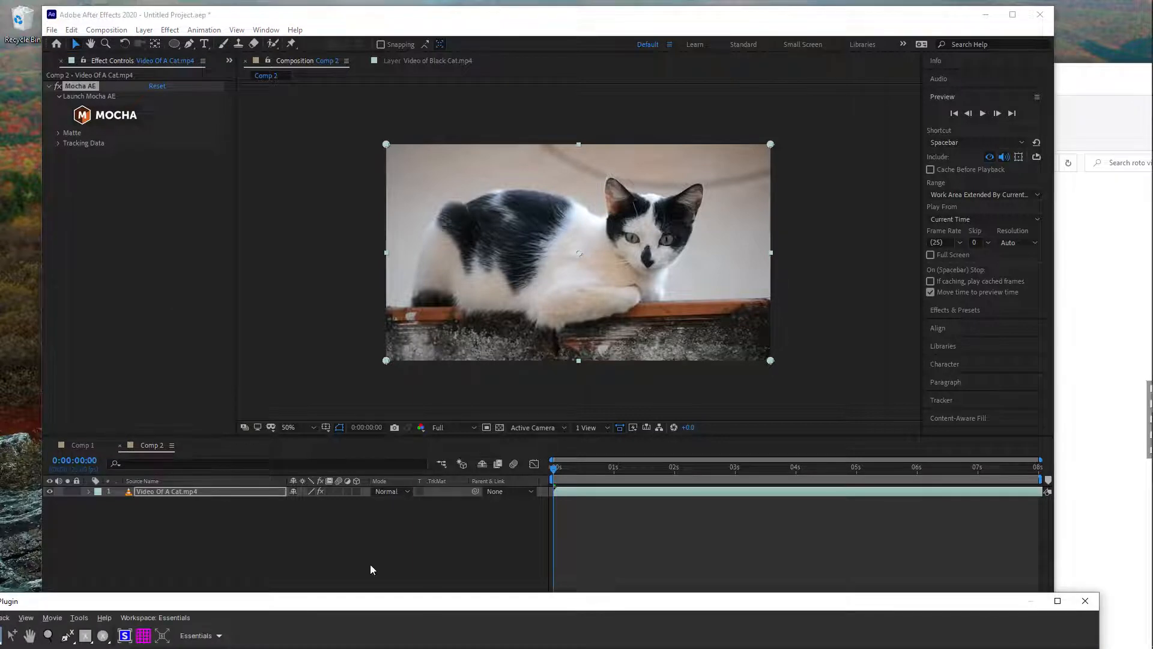
drag(445, 600, 435, 1)
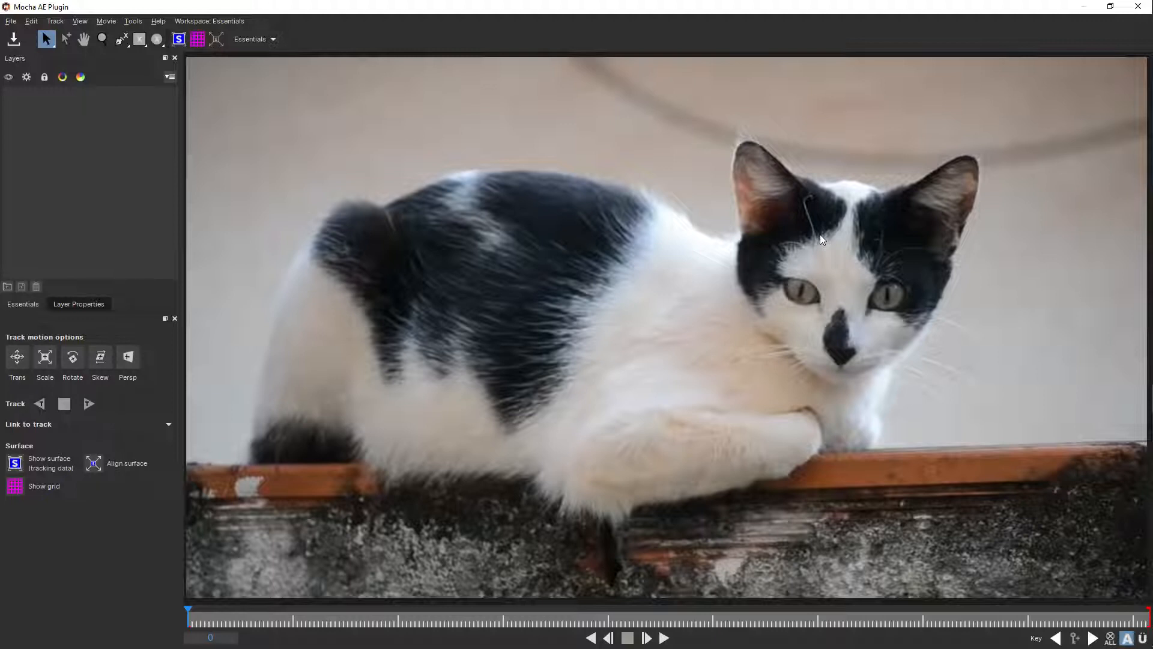
- Start a spline layer at the cat's tail and trace up the rump, along the back and neck, and into the face
click(123, 41)
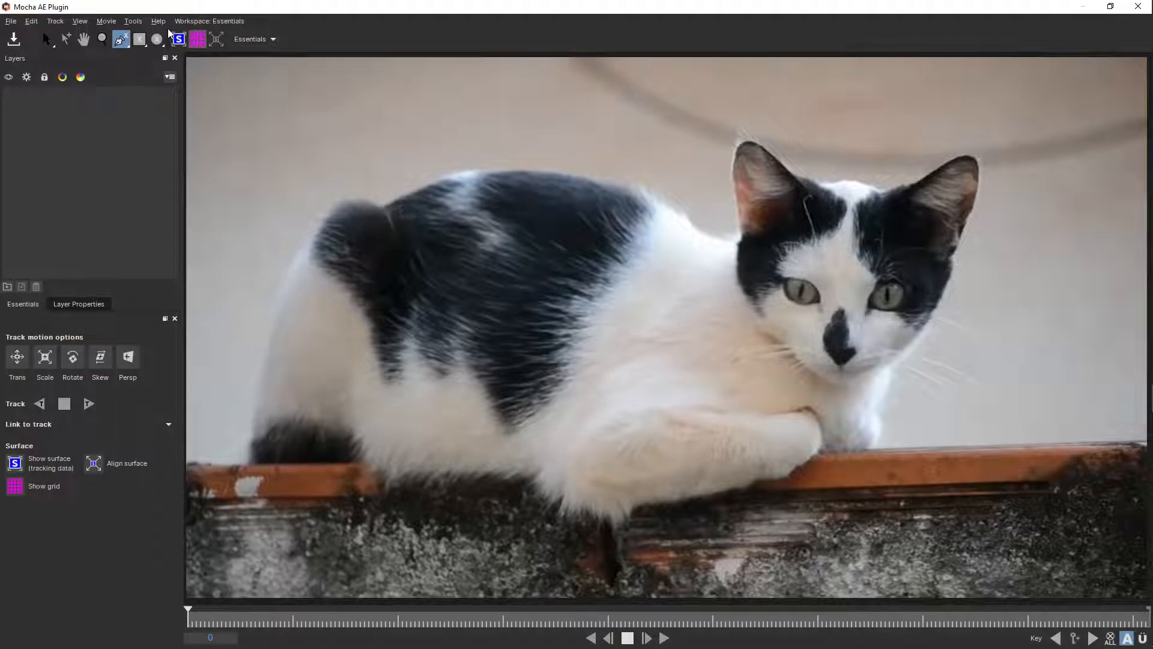
click(251, 458)
drag(263, 384, 260, 376)
drag(272, 325, 289, 274)
drag(328, 223, 436, 185)
click(414, 193)
drag(540, 173, 568, 175)
drag(636, 188, 666, 203)
drag(686, 220, 828, 293)
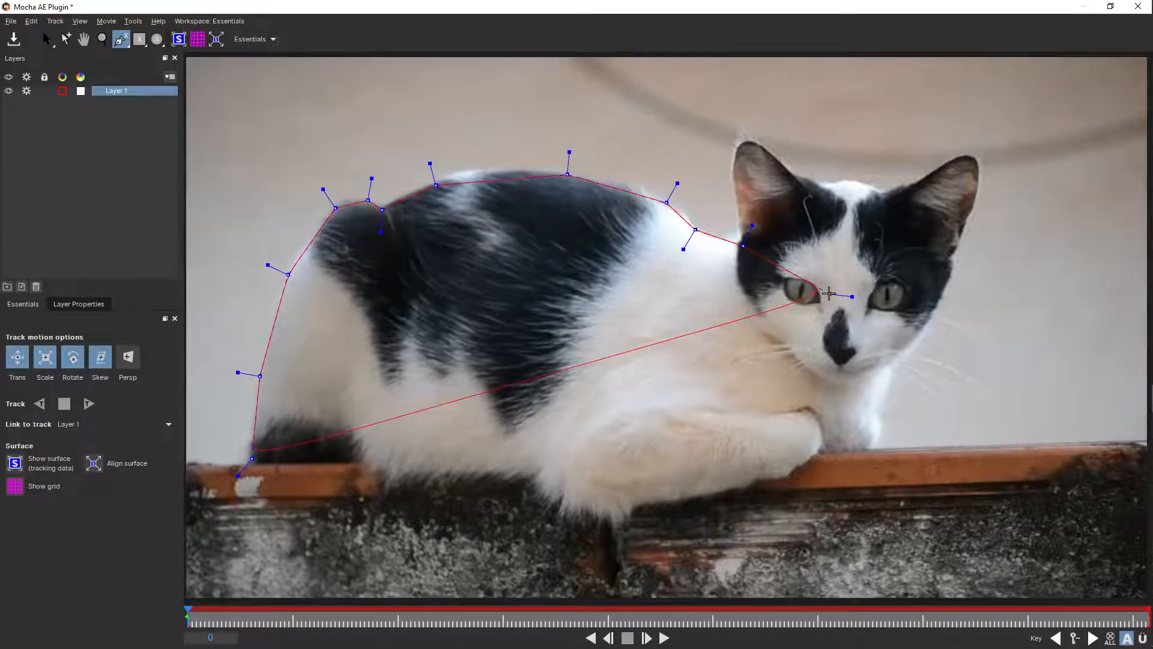
- Continue the spline from the chin down the chest and around the front paws along the ledge
click(875, 343)
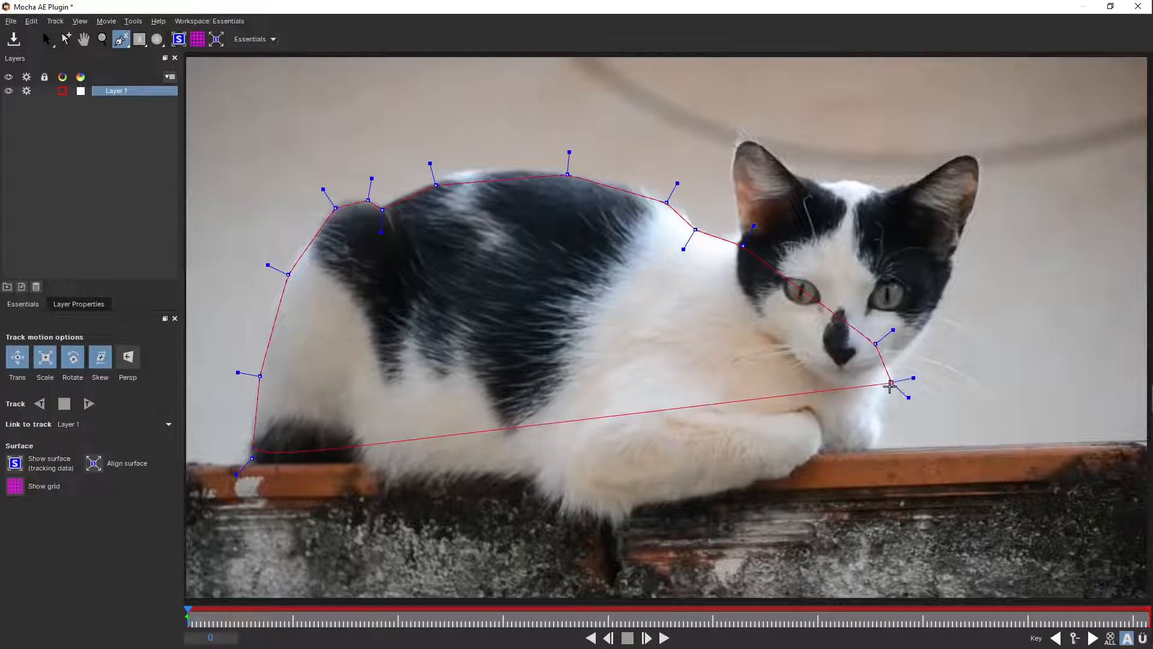
click(891, 383)
click(880, 410)
click(884, 431)
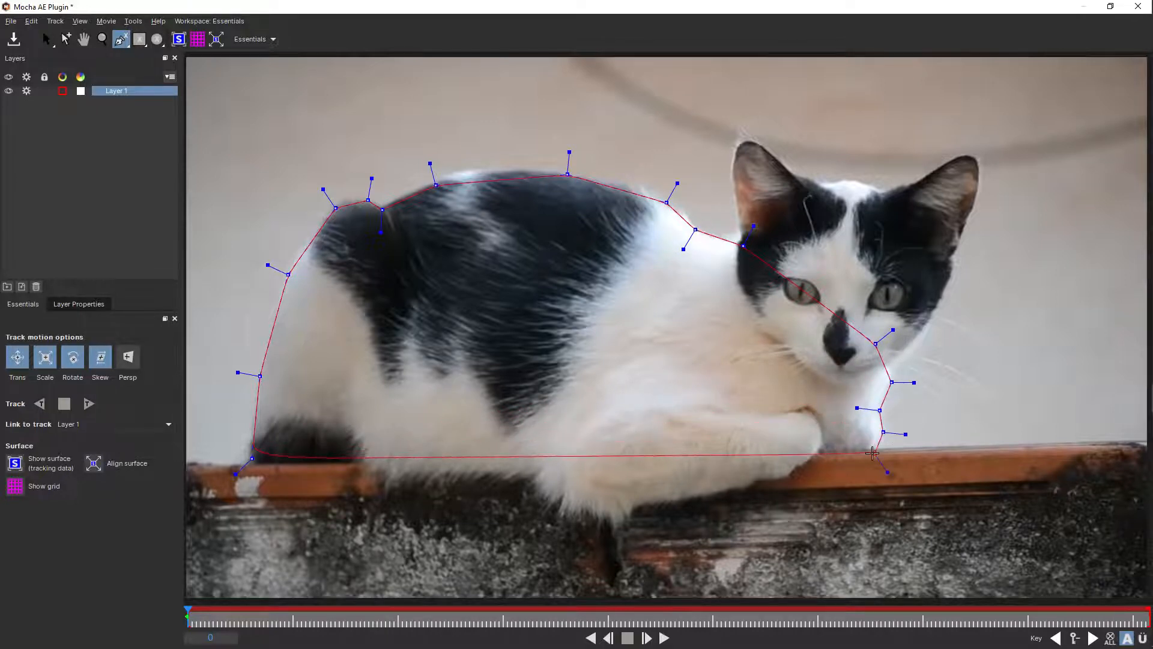
click(872, 452)
click(817, 453)
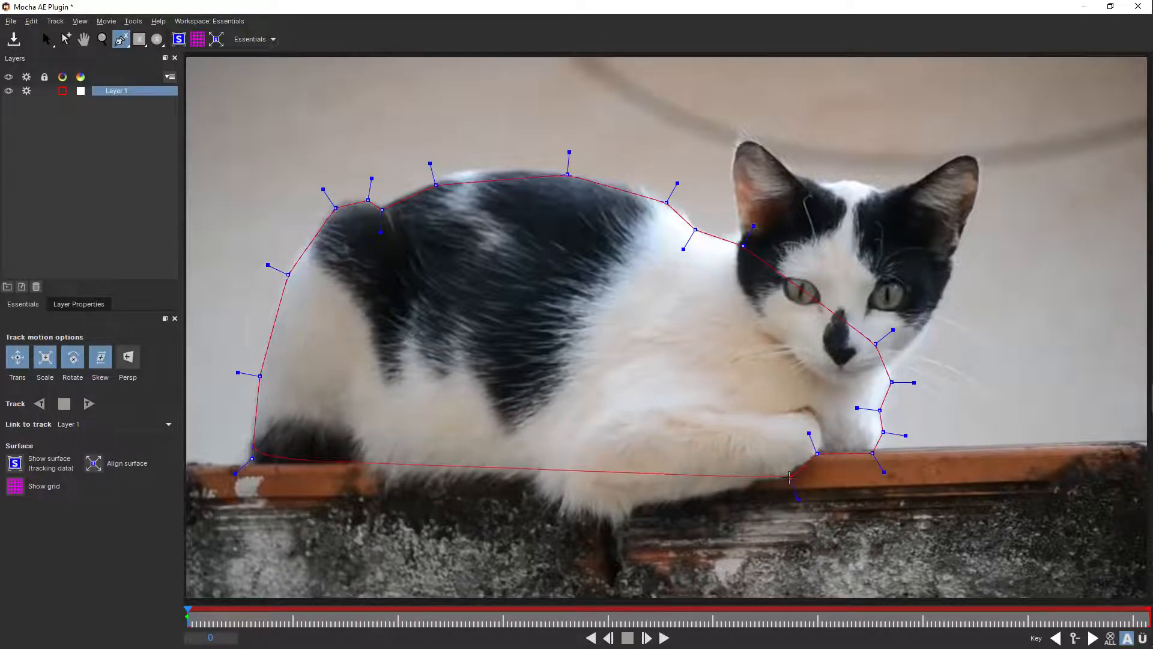
click(789, 476)
click(696, 499)
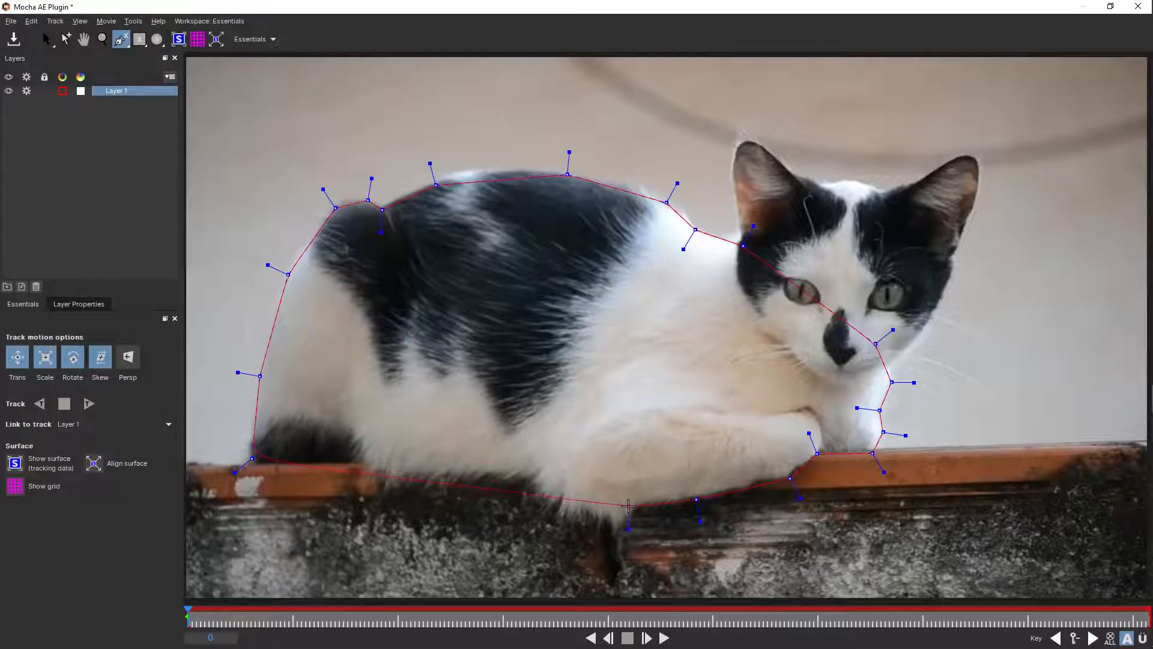
- Trace the spline along the cat's belly fur back to the tail and finish the closed body shape
click(629, 512)
click(588, 517)
click(549, 497)
click(524, 474)
click(372, 479)
click(364, 460)
click(362, 461)
key(s)
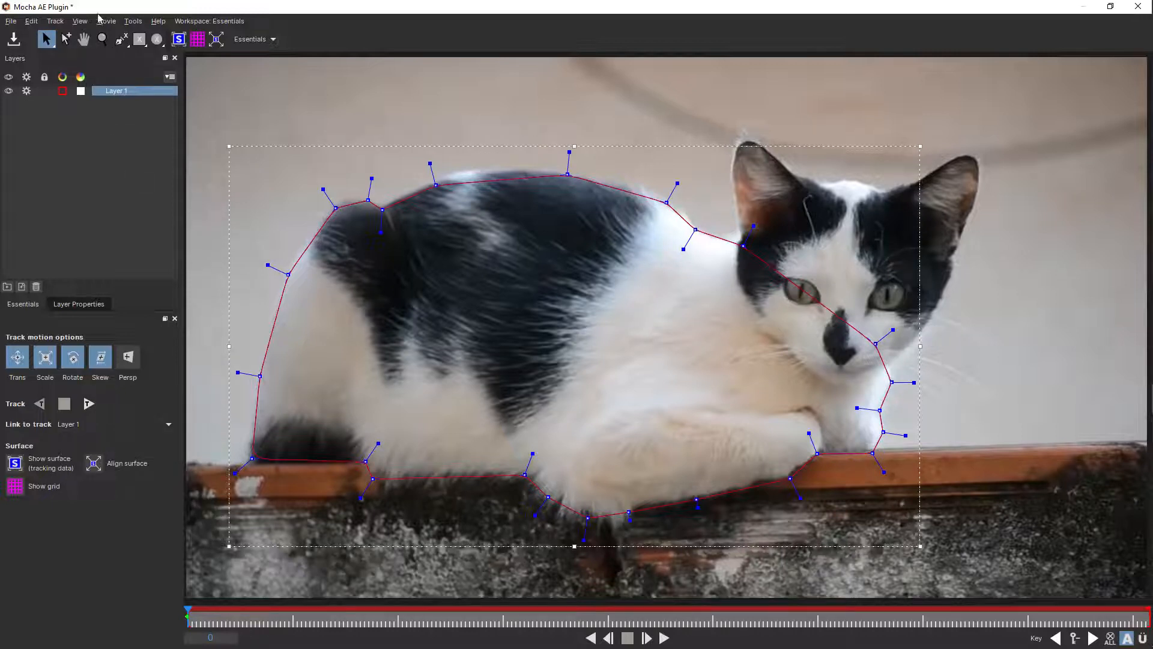
- Trace each of the cat's two ears with its own closed spline layer
click(121, 39)
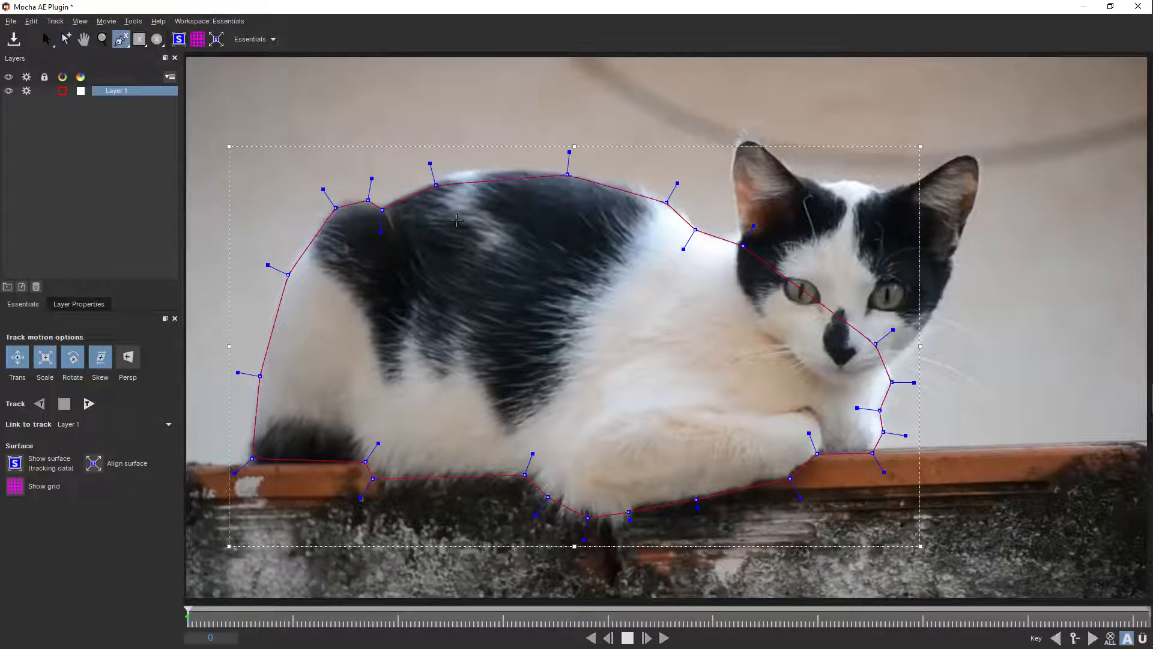
click(891, 197)
click(910, 236)
click(947, 260)
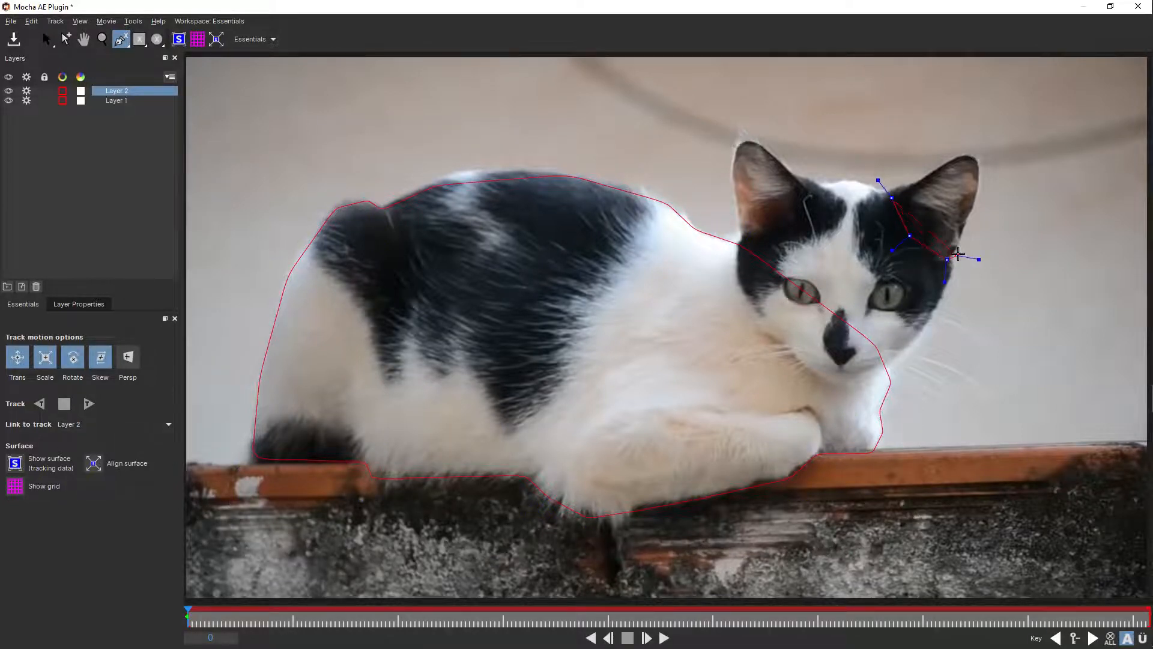
click(959, 254)
click(968, 223)
click(977, 186)
click(978, 159)
click(914, 174)
right_click(917, 180)
click(773, 236)
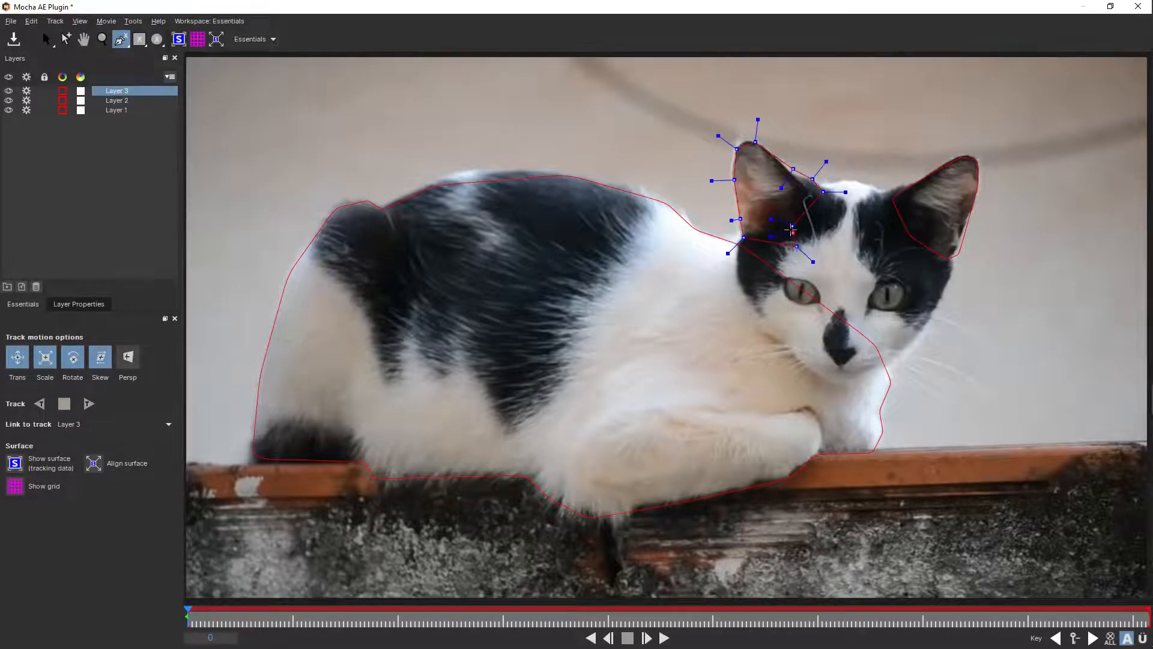
right_click(792, 225)
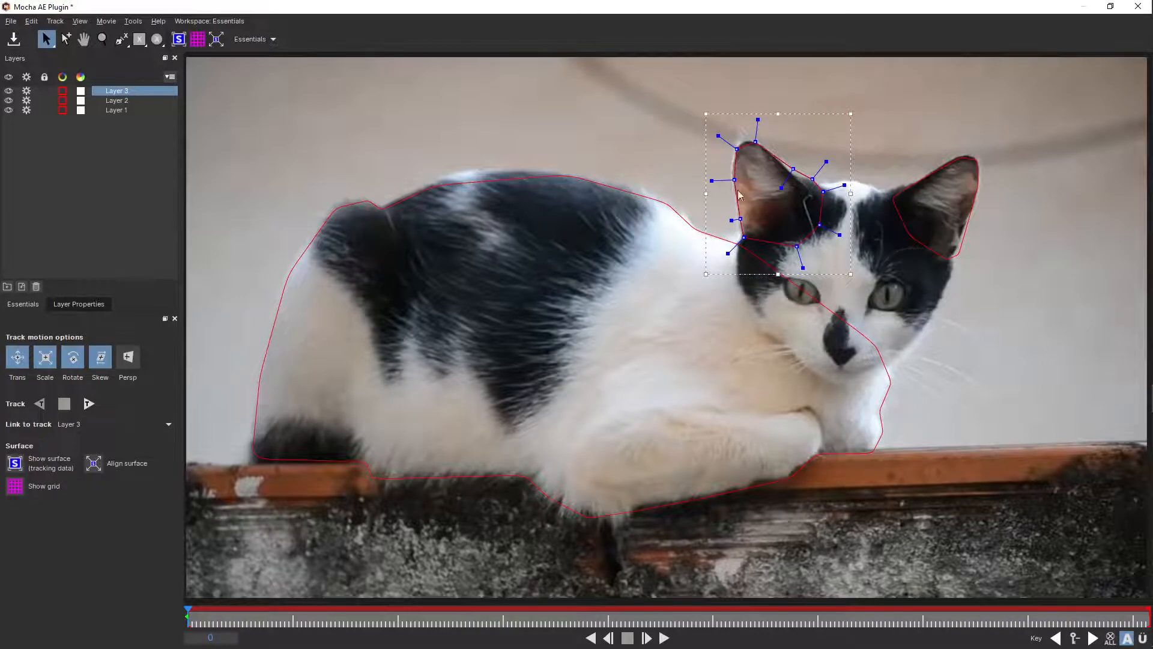
- Start a new spline layer for the head, tracing from one ear base across the forehead and down the cheek beside the body to the chin
click(121, 40)
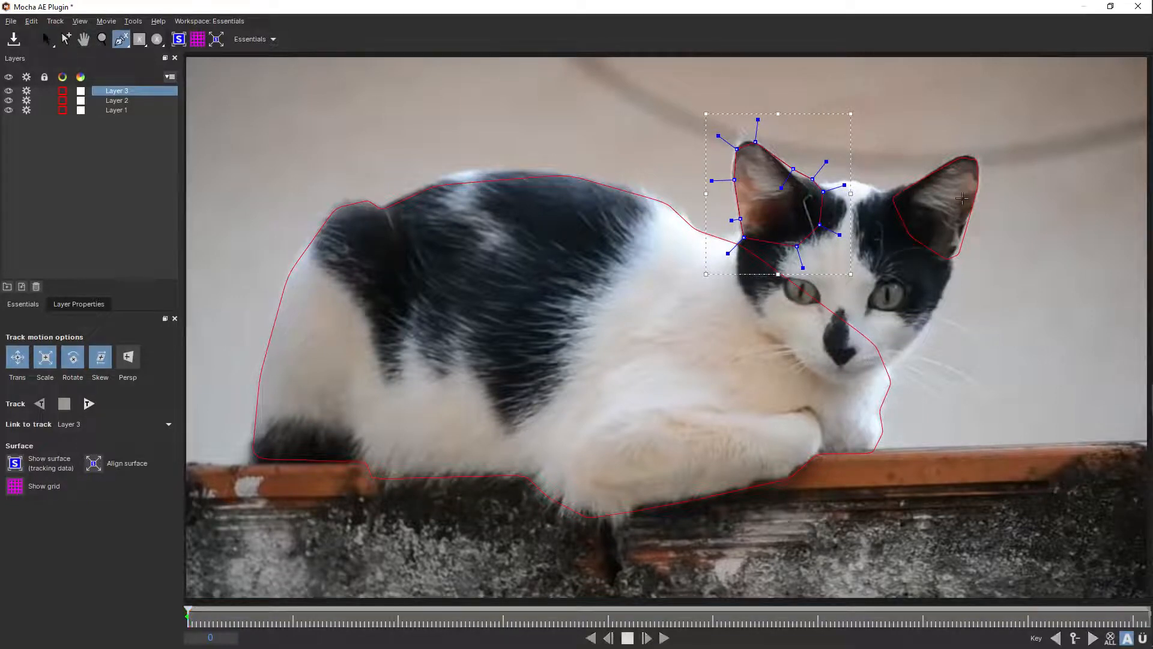
click(905, 197)
click(868, 185)
click(851, 181)
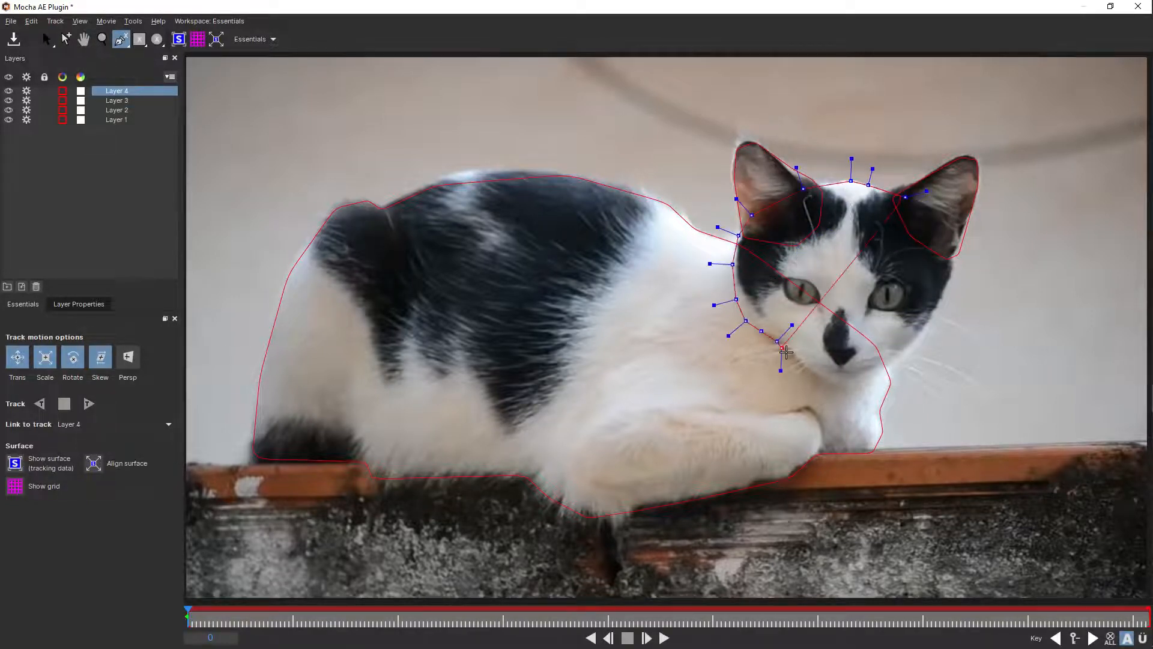
click(797, 363)
click(817, 383)
click(854, 387)
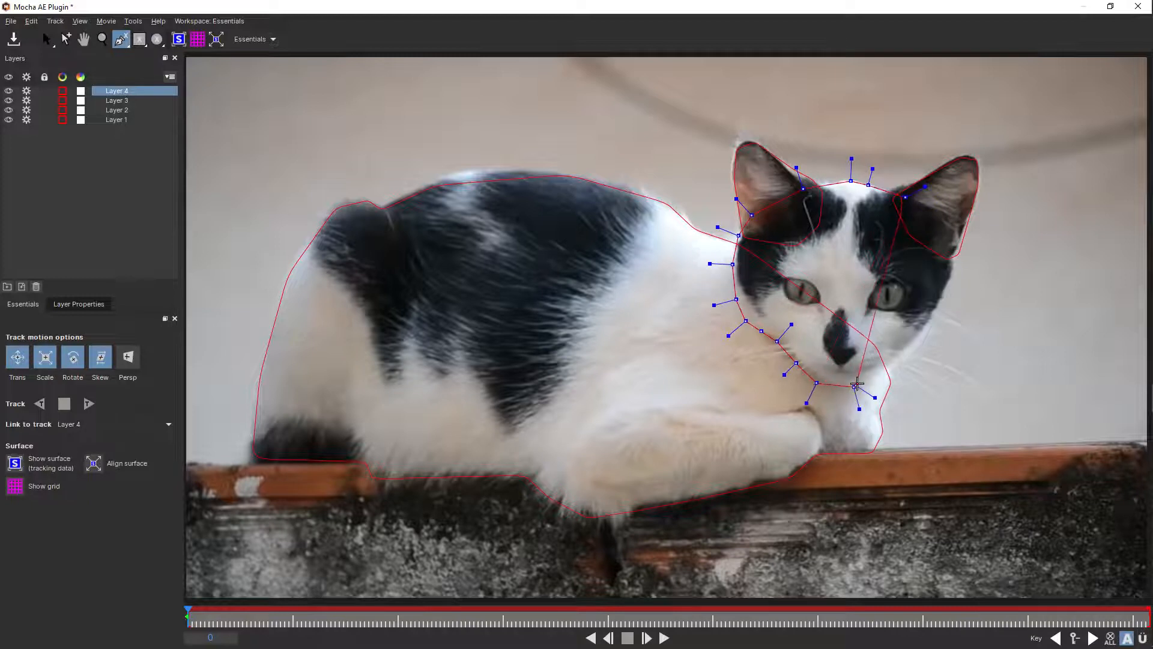
- Continue the head spline from the chin up the opposite cheek to the ear and close the shape
click(898, 377)
click(932, 323)
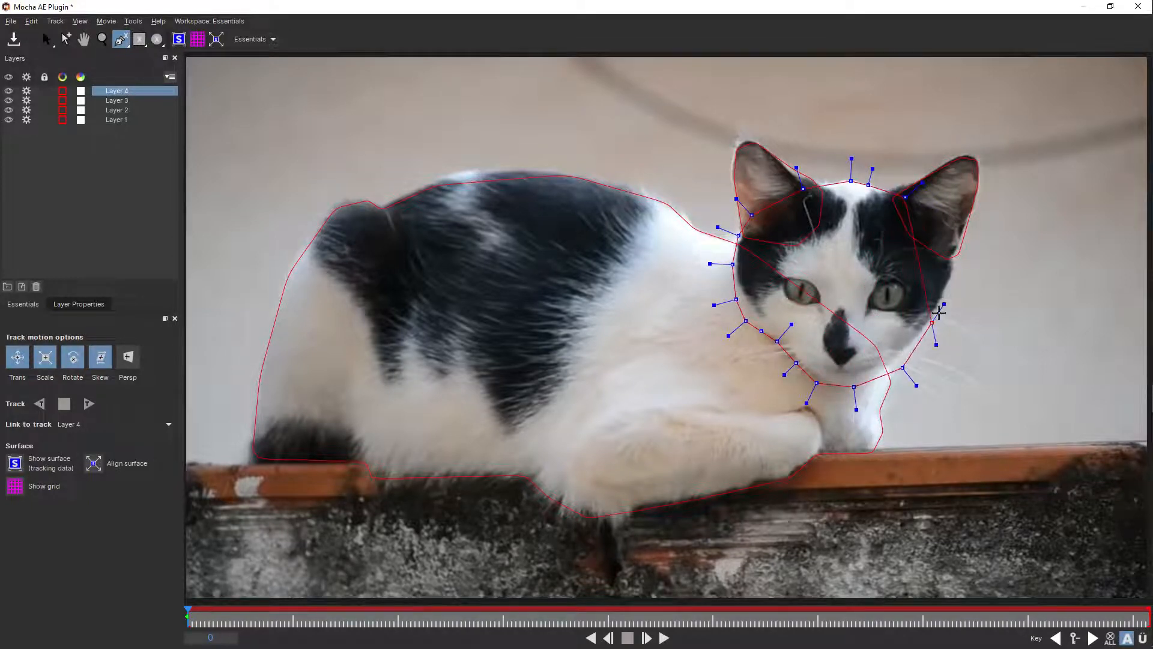
click(952, 271)
click(952, 234)
right_click(938, 221)
key(s)
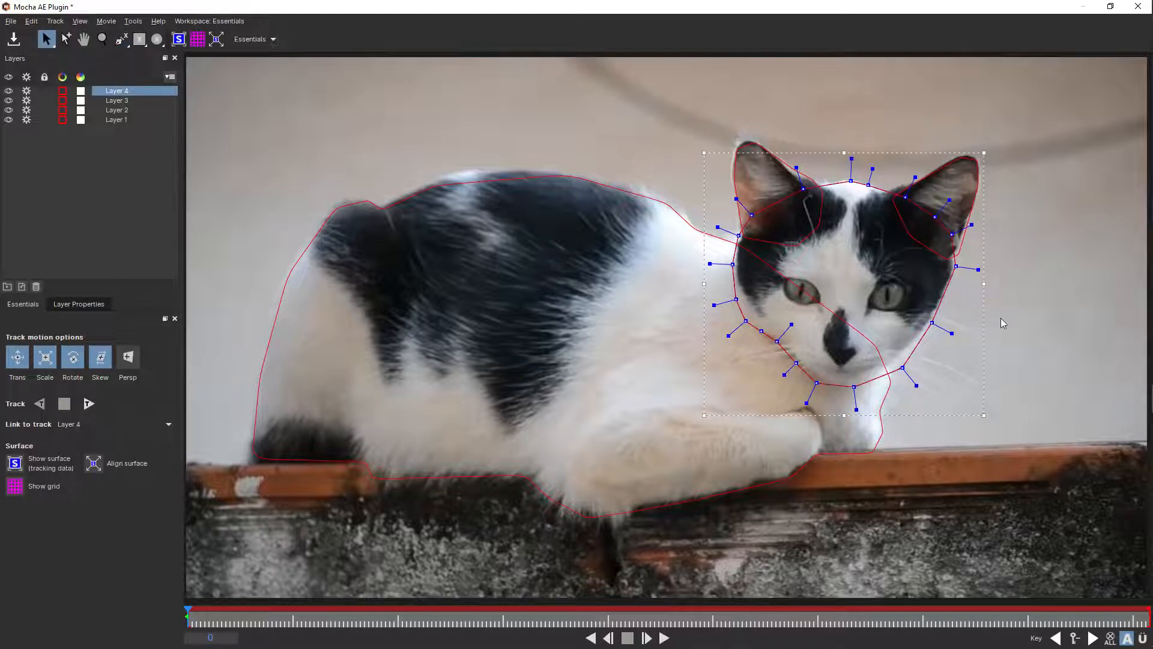
- Adjust the points of the body spline (Layer 1) along the back so the curve follows the fur edge
click(520, 173)
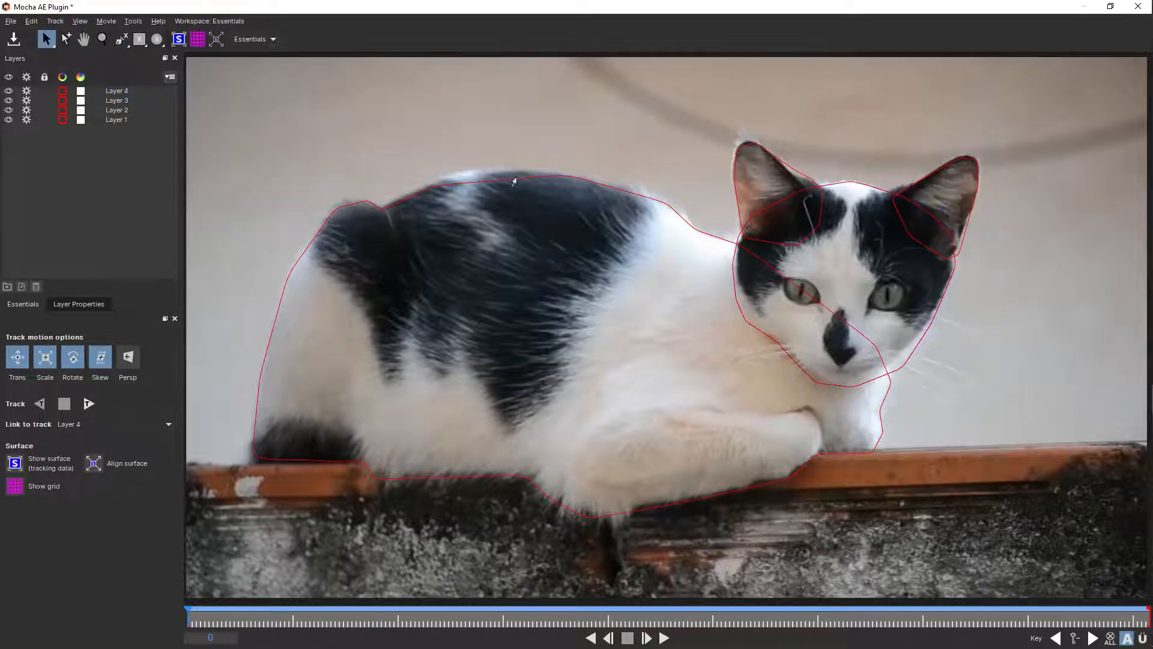
click(520, 177)
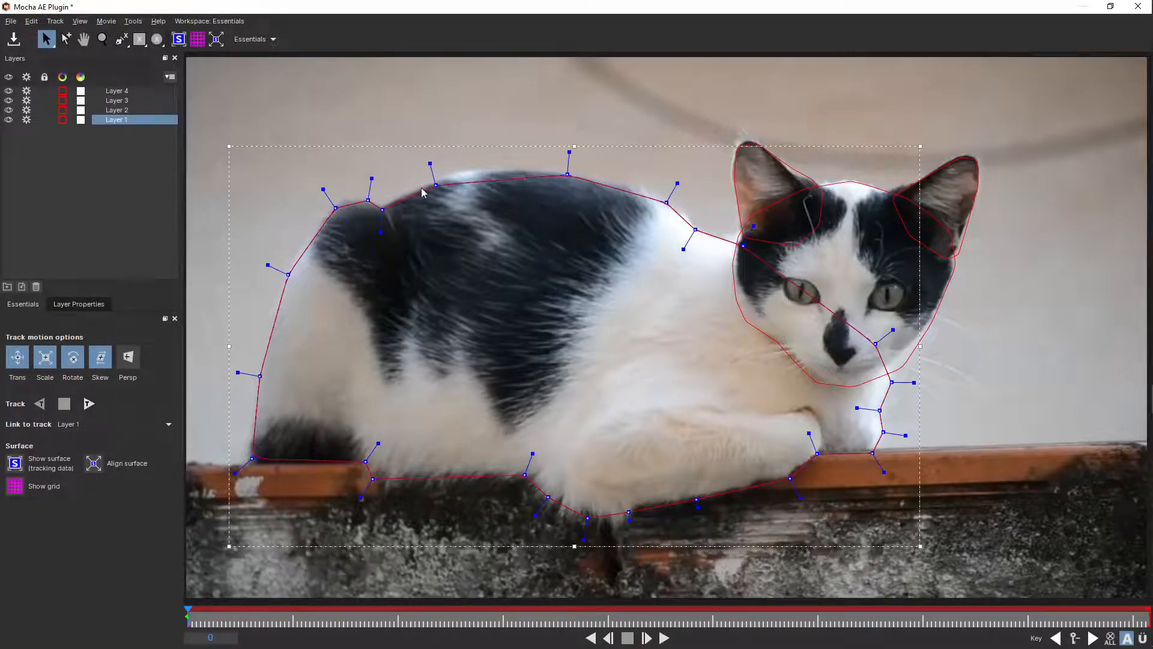
drag(437, 186, 446, 174)
drag(571, 154, 567, 170)
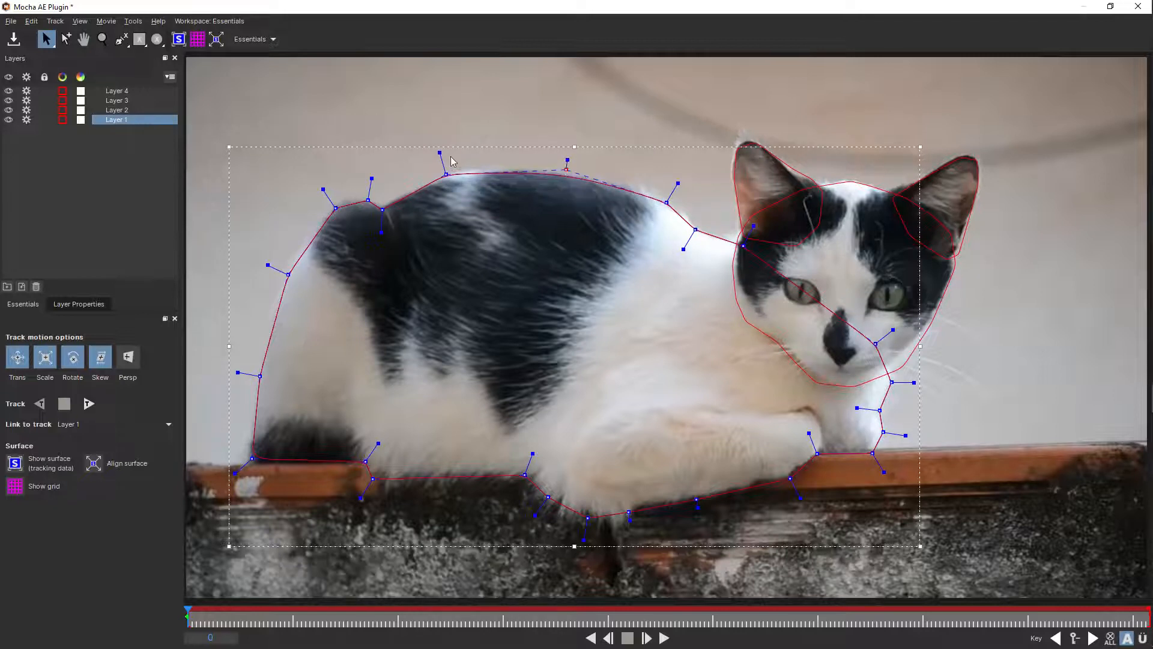
drag(434, 153, 443, 169)
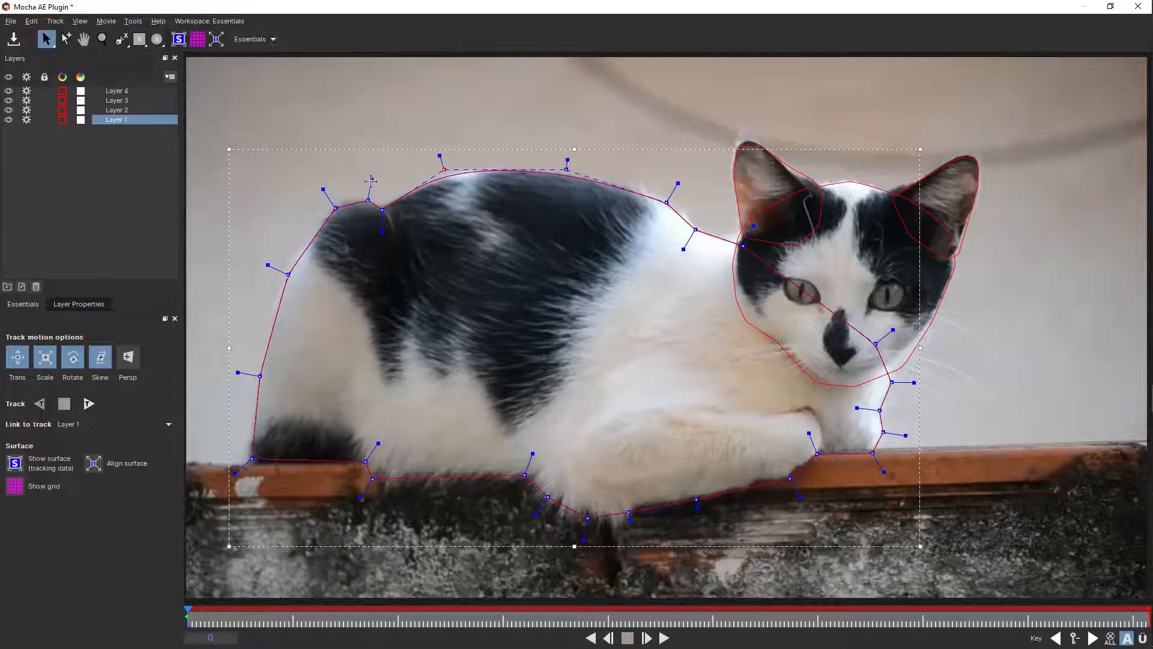
drag(369, 200, 383, 209)
drag(435, 158, 436, 161)
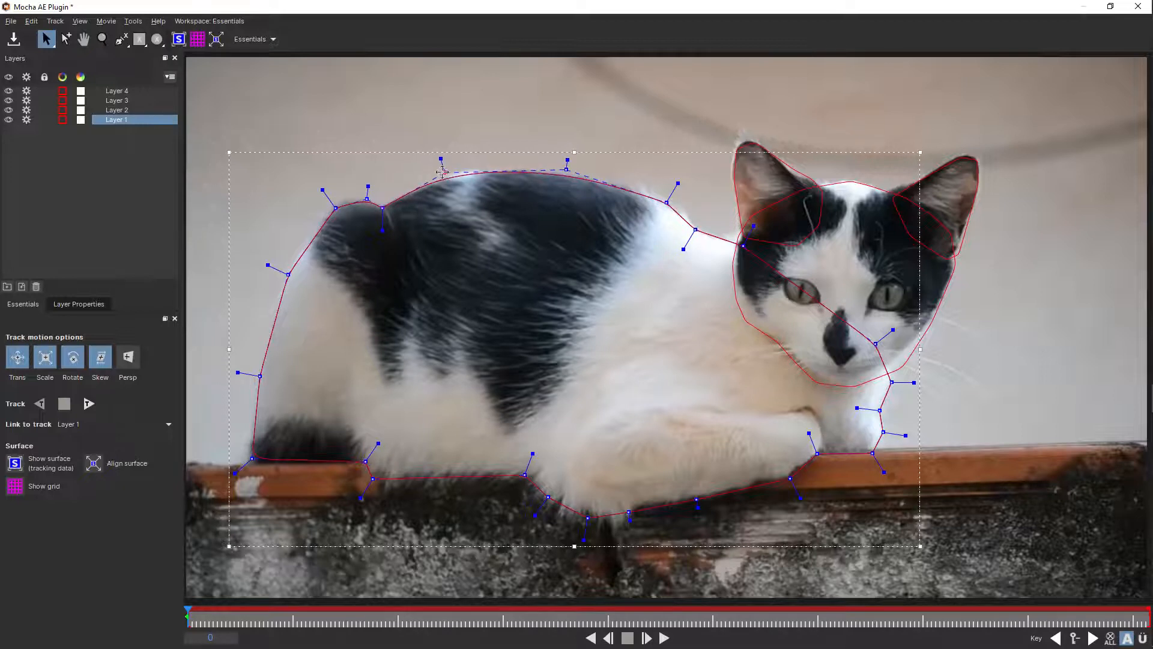
- Refine the body spline around the rump and down to the tail corner on the ledge
drag(324, 189, 324, 196)
drag(272, 266, 268, 266)
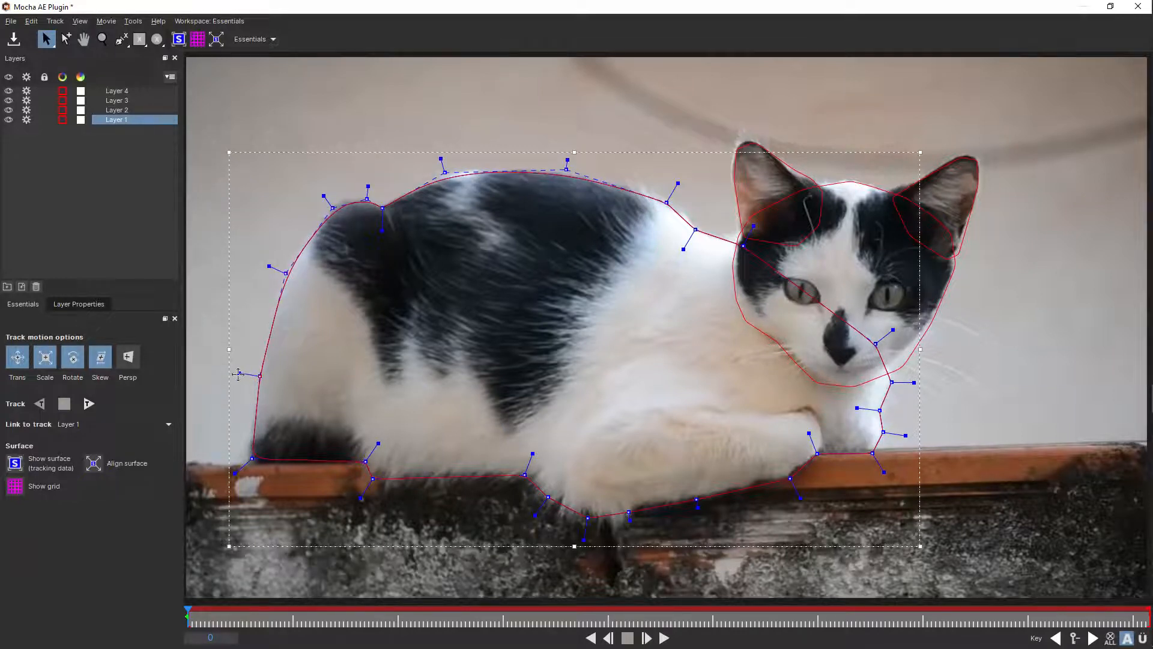
drag(238, 374, 247, 374)
click(235, 473)
drag(251, 458, 248, 466)
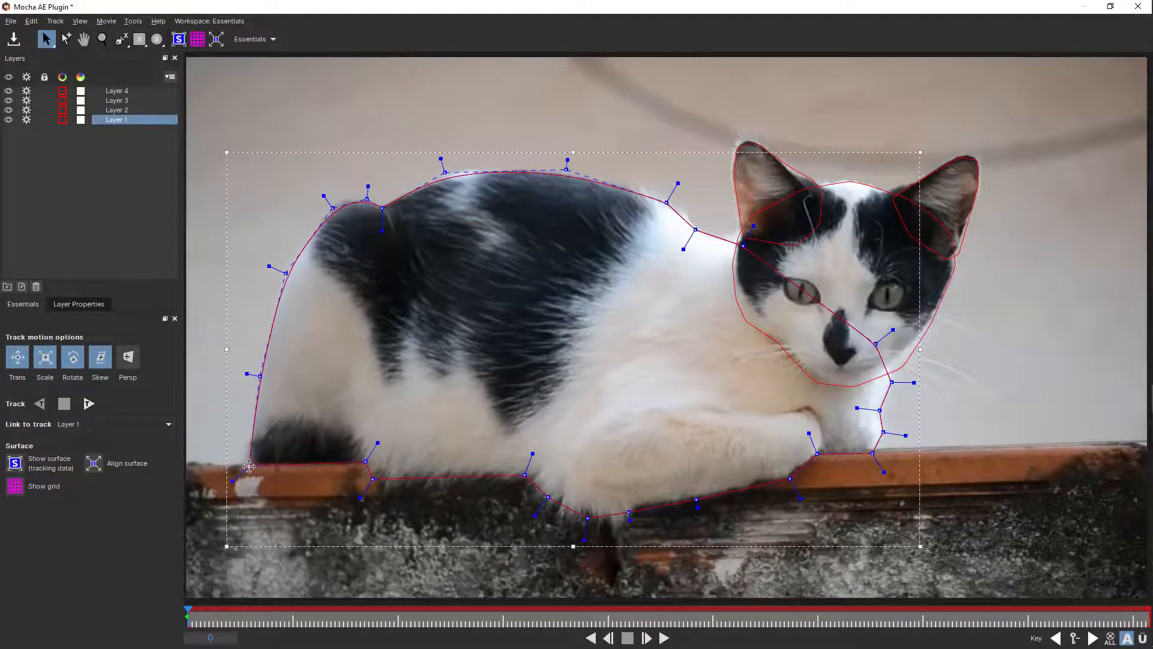
- Fine-tune the body spline points along the belly, the front paws and up the chest
drag(366, 461, 368, 490)
drag(367, 445, 366, 447)
drag(534, 460, 532, 465)
click(547, 498)
drag(585, 543, 586, 539)
key(ctrl+z)
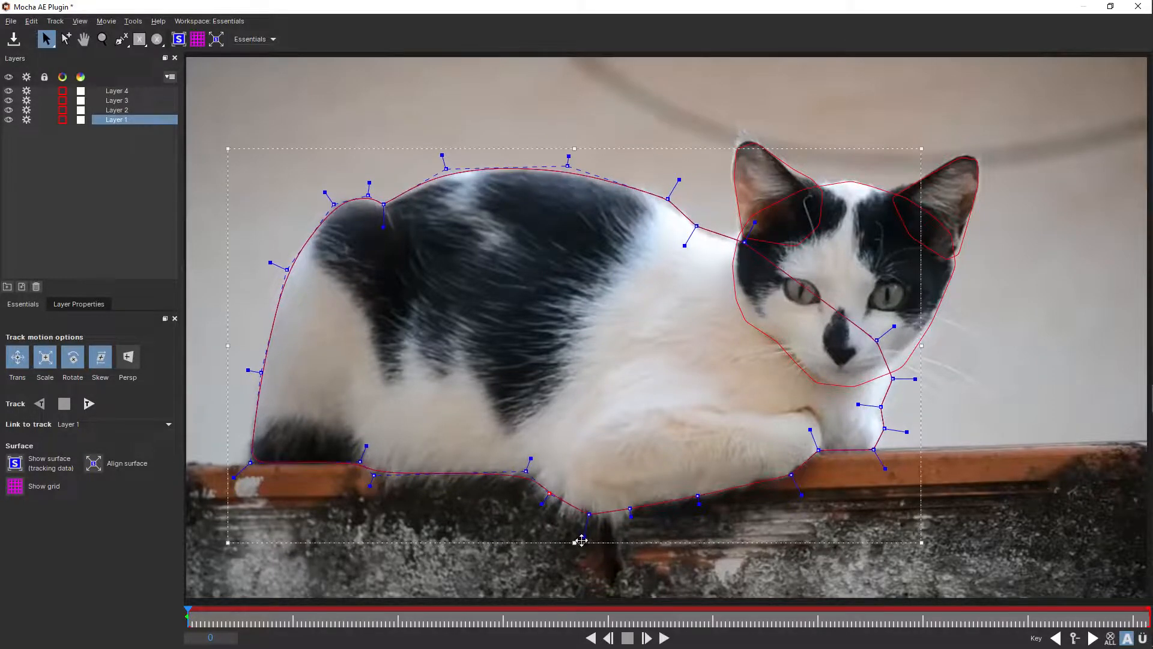
click(629, 512)
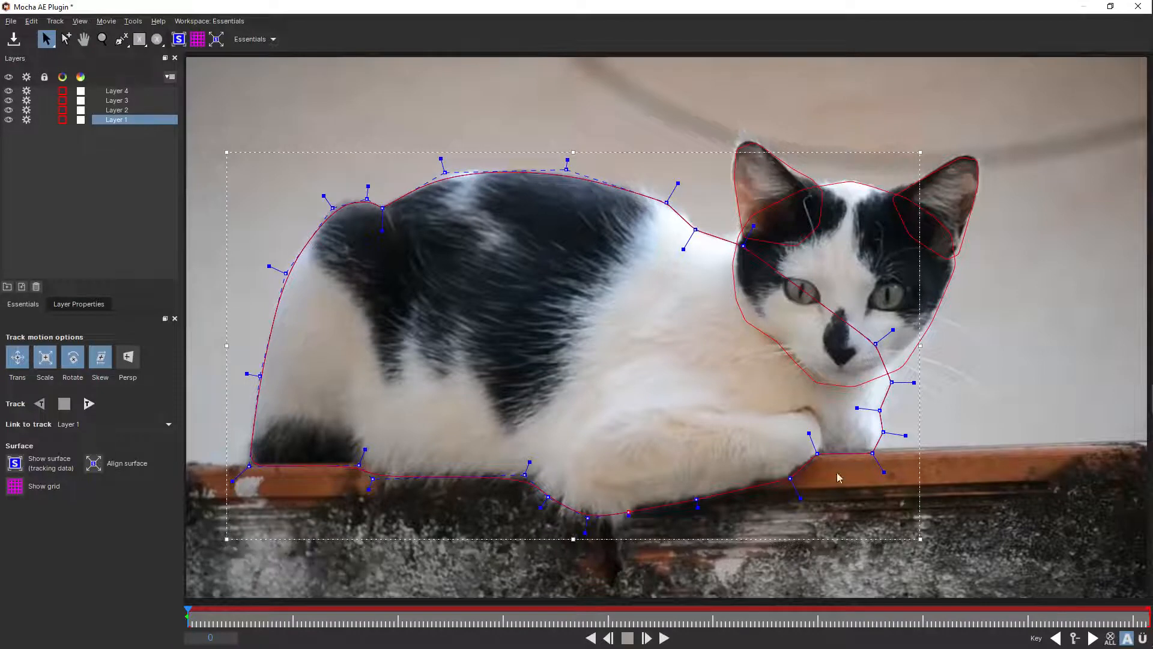
drag(808, 433, 811, 440)
drag(857, 406, 905, 381)
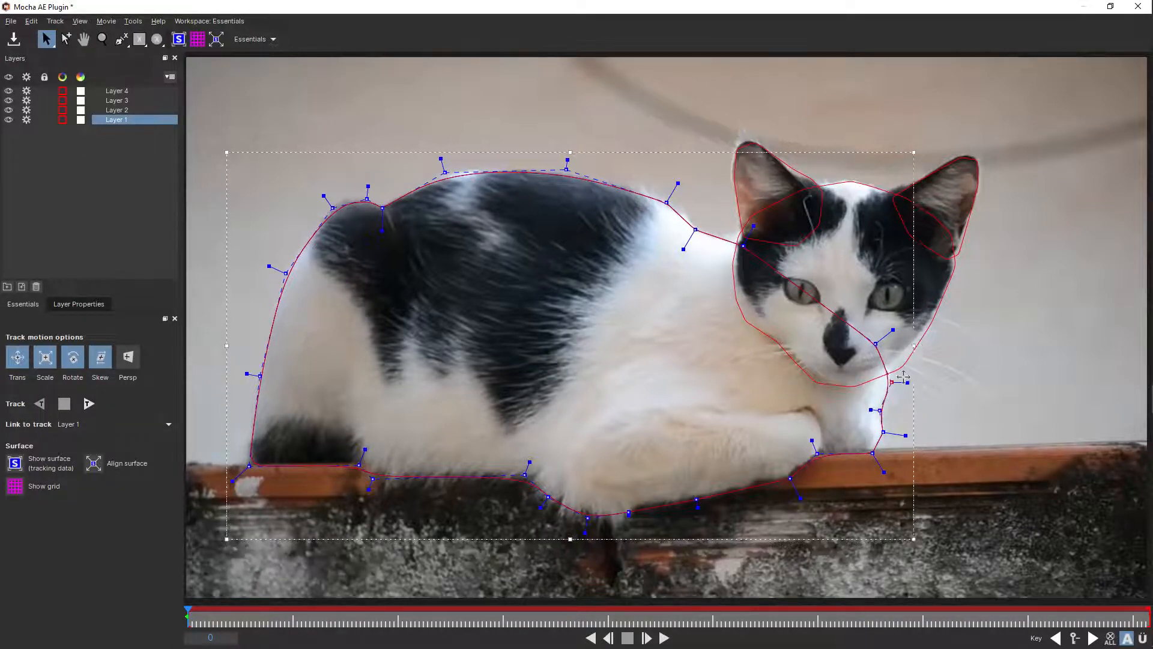
- Adjust the spline handle at the base of the ear nearest the body, and tighten the head spline along the far cheek
click(812, 182)
drag(823, 163, 787, 181)
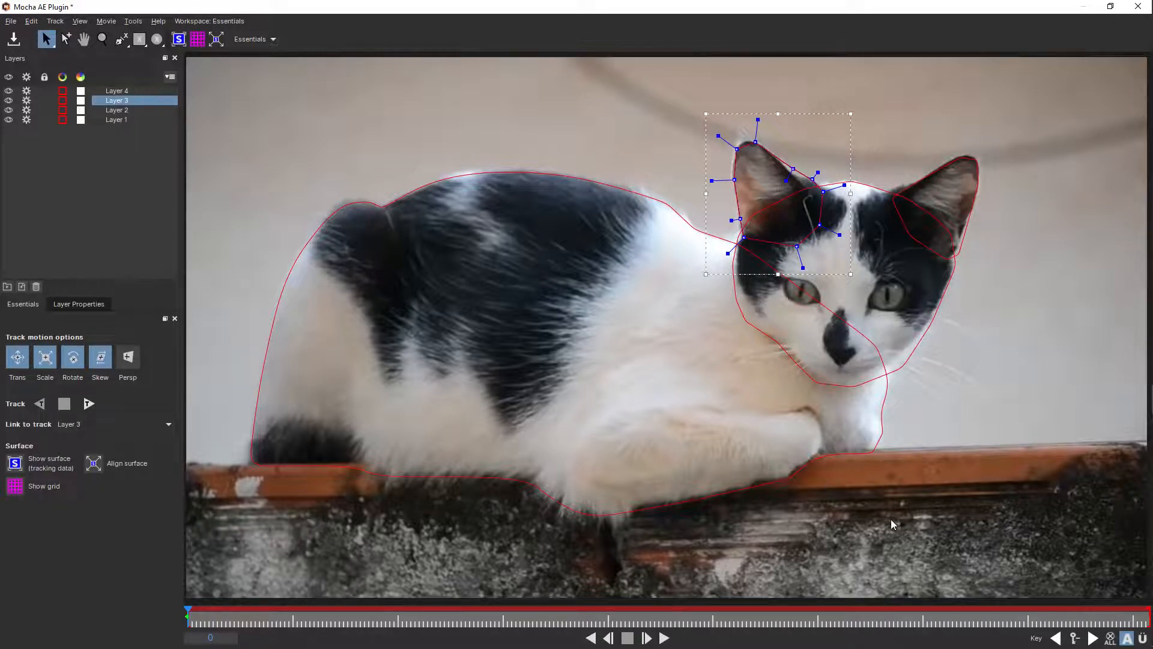
click(906, 367)
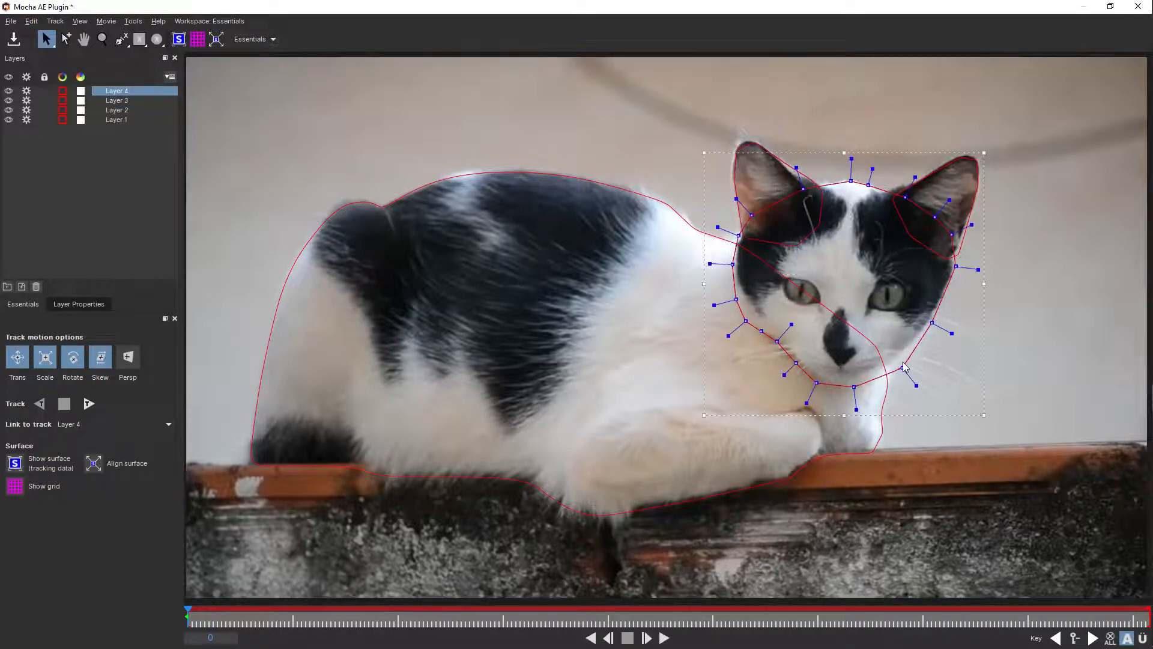
mouse_move(902, 366)
mouse_down()
mouse_move(896, 357)
mouse_move(904, 367)
mouse_up()
drag(954, 330, 929, 321)
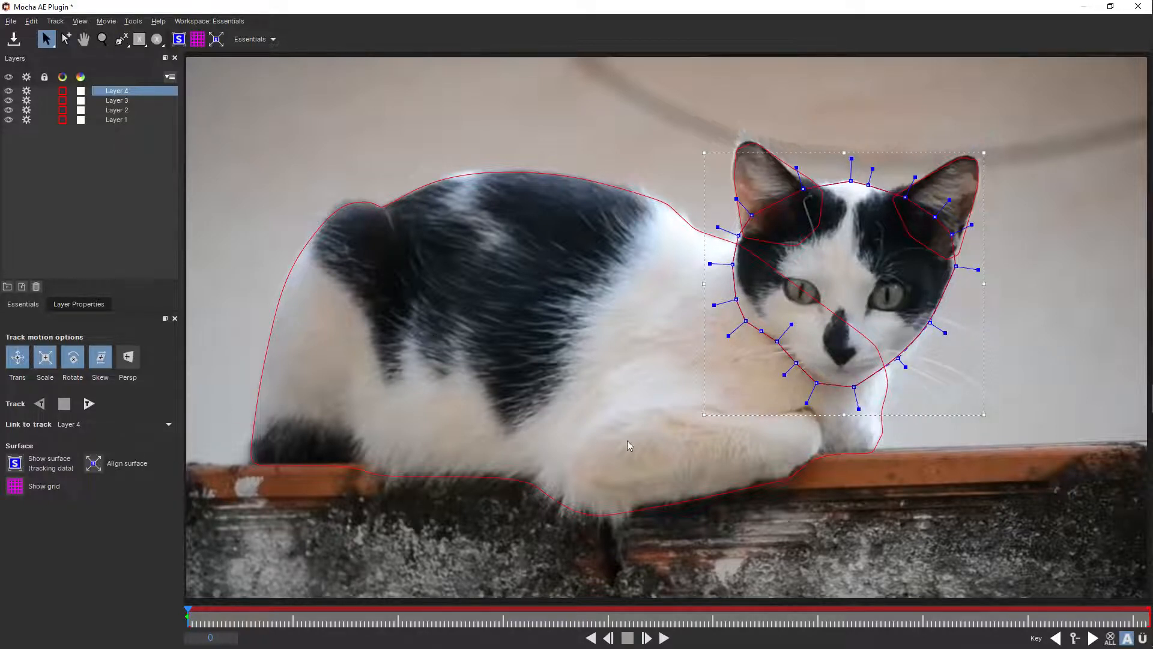
- Track all spline layers forward to frame 9 and move the head spline up to fit the cat's head there
click(90, 403)
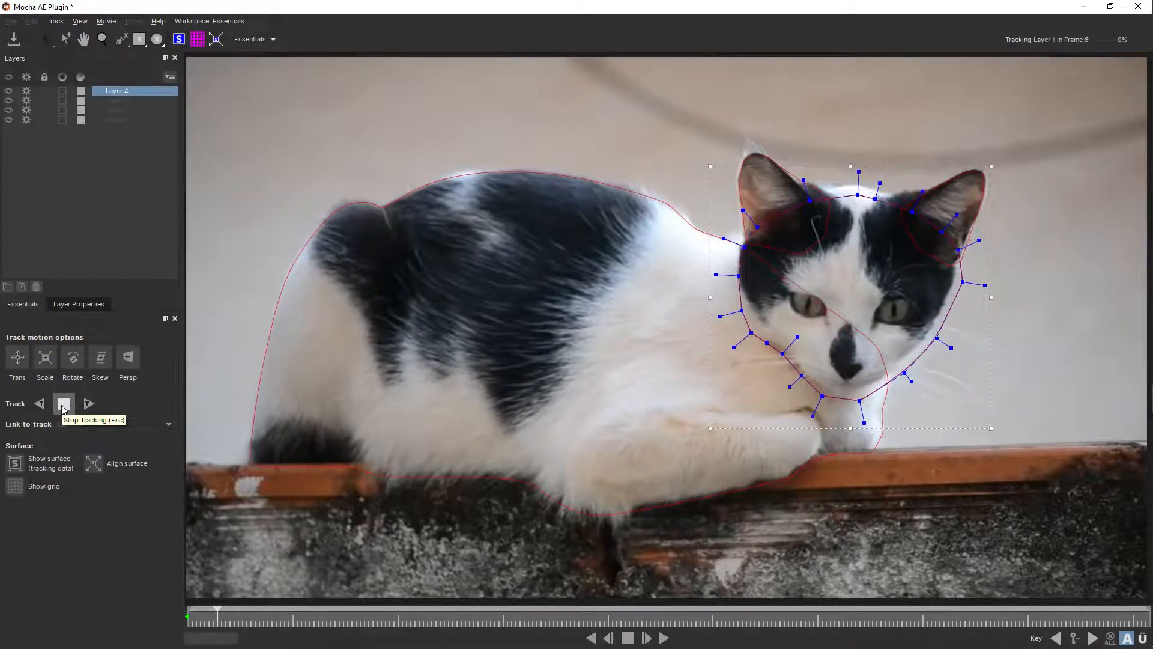
click(63, 406)
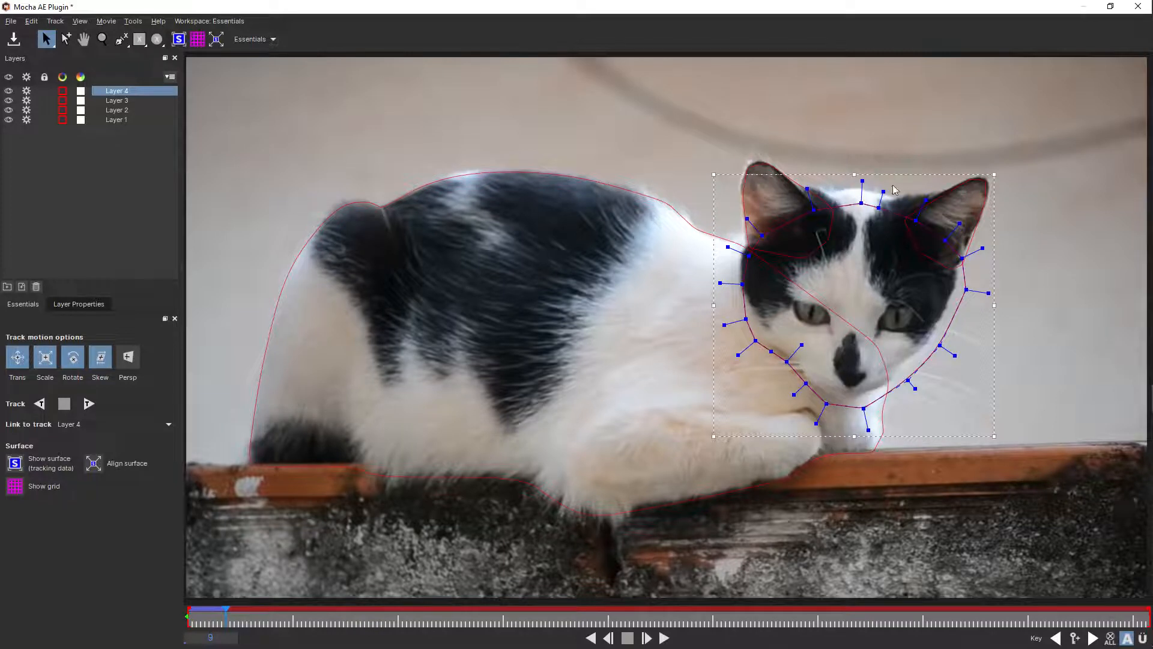
drag(892, 173, 888, 162)
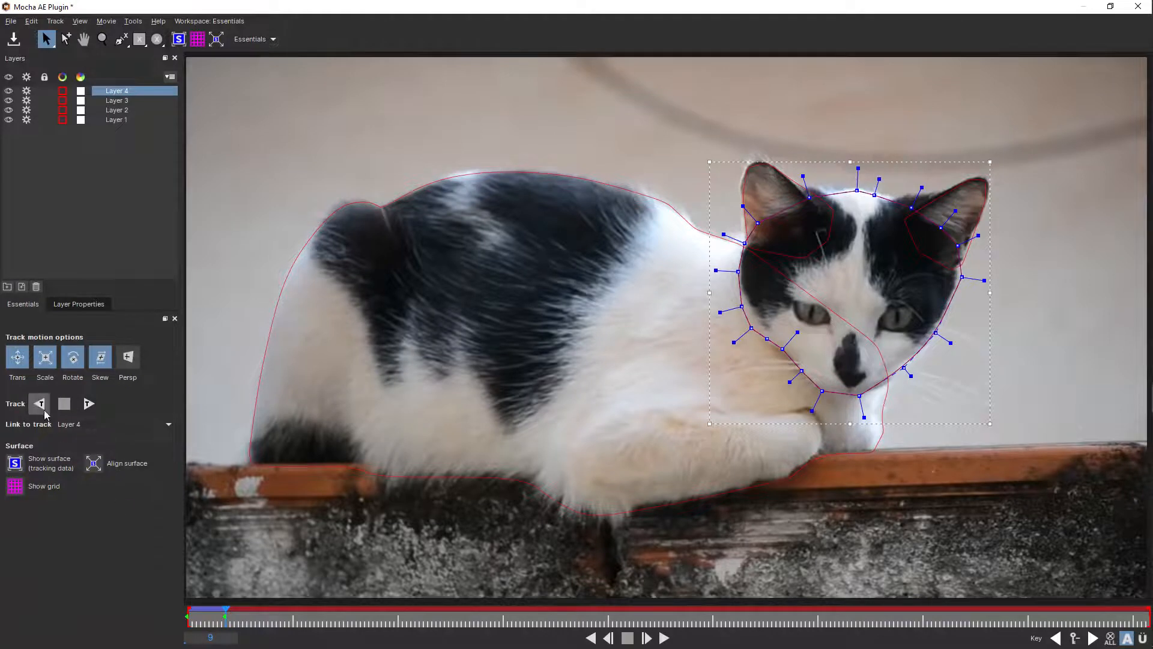
- Track the layers backward to frame 0, and track forward again to frame 12
click(42, 406)
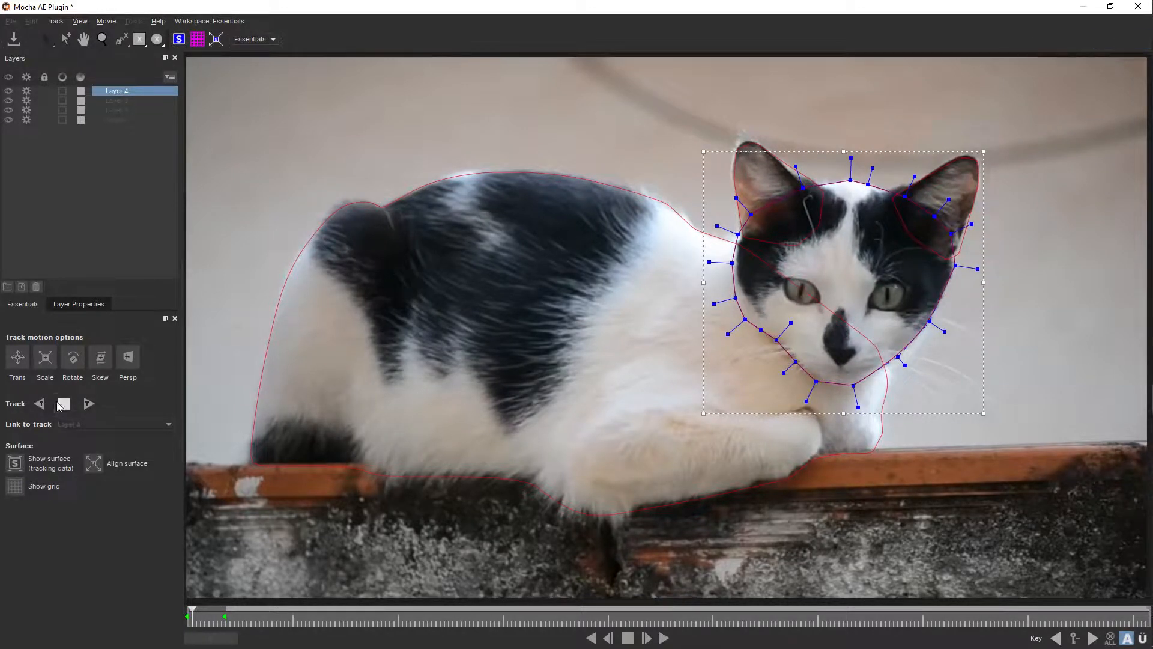
click(89, 404)
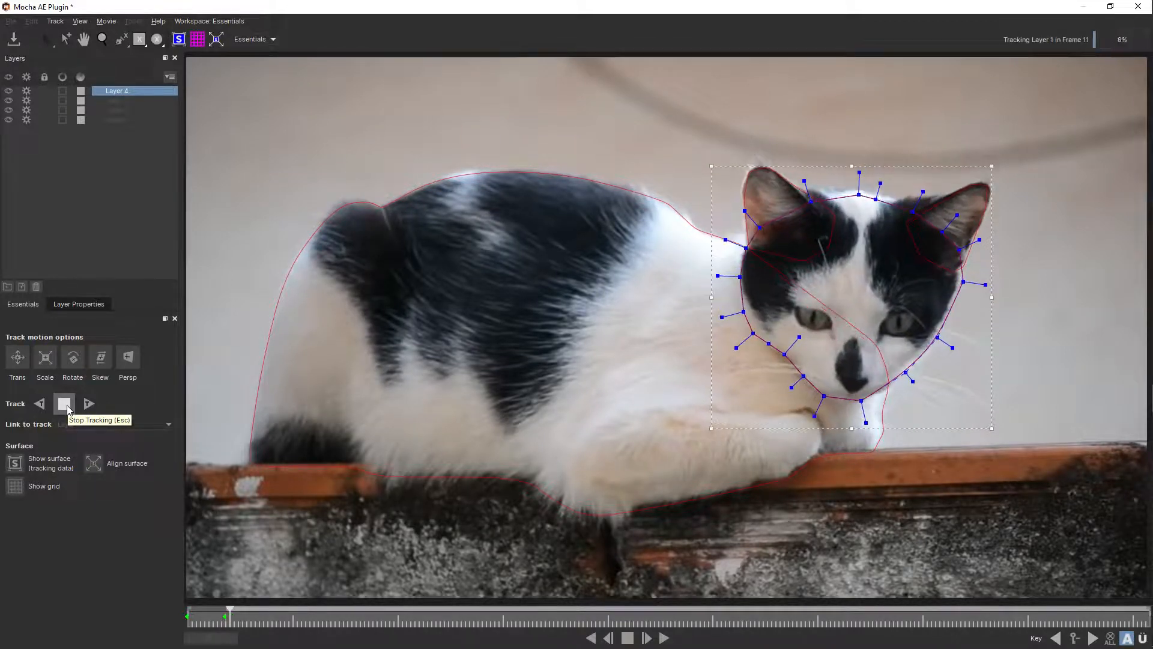
click(65, 406)
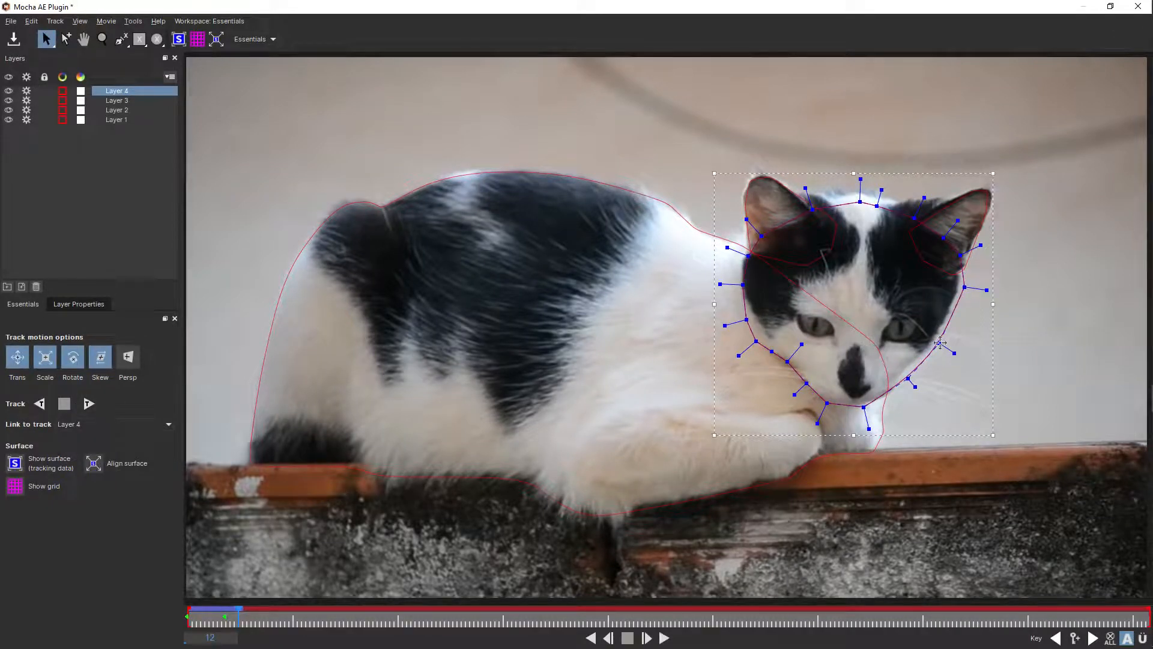
- Reshape the head spline at frame 12, adjusting the cheek and the points across the forehead between the ears
drag(939, 342, 936, 339)
drag(860, 202, 882, 192)
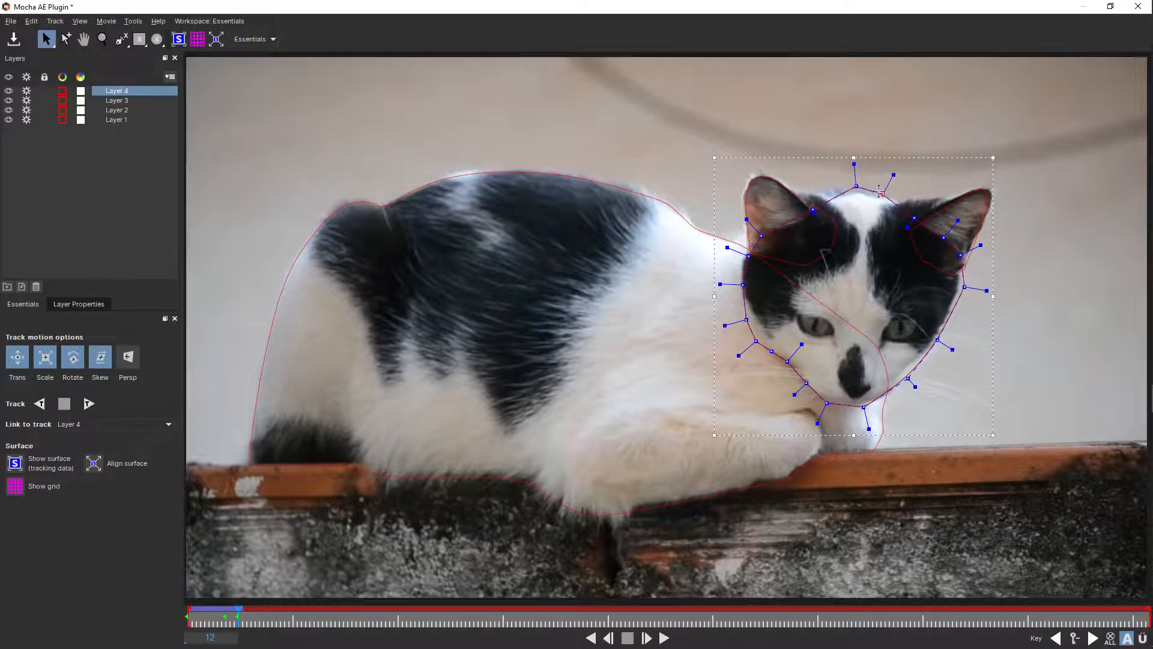
drag(814, 208, 795, 196)
drag(907, 226, 919, 212)
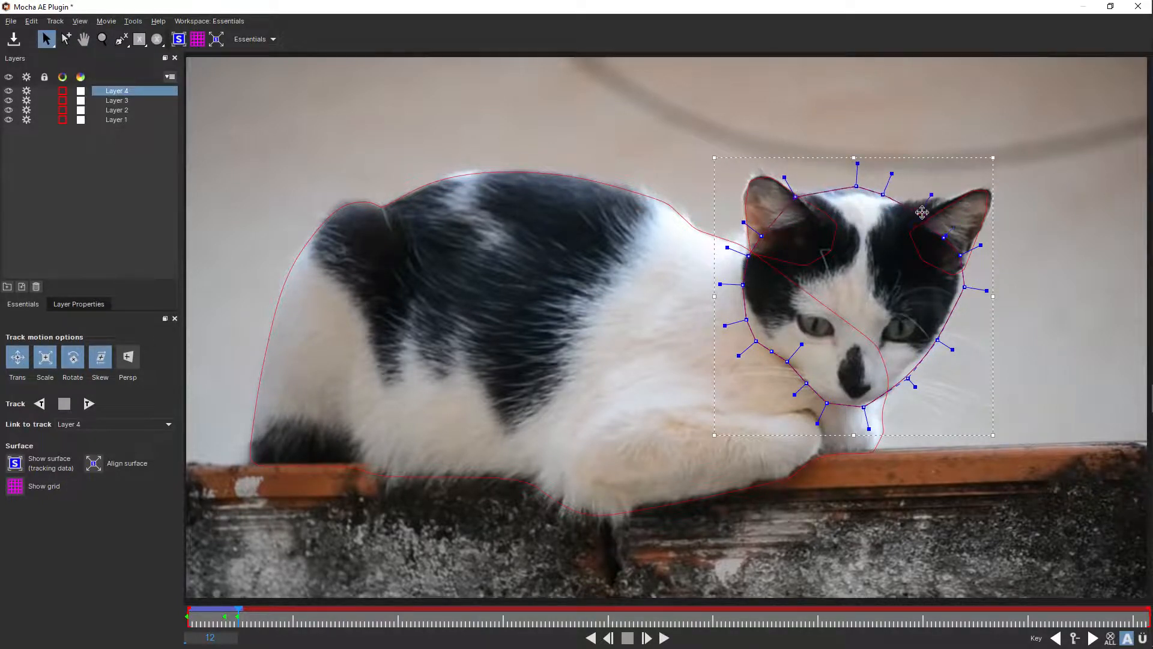
- Correct the spline of the ear farthest from the body (Layer 2) at frame 12, adjusting its inner base and tip
click(912, 232)
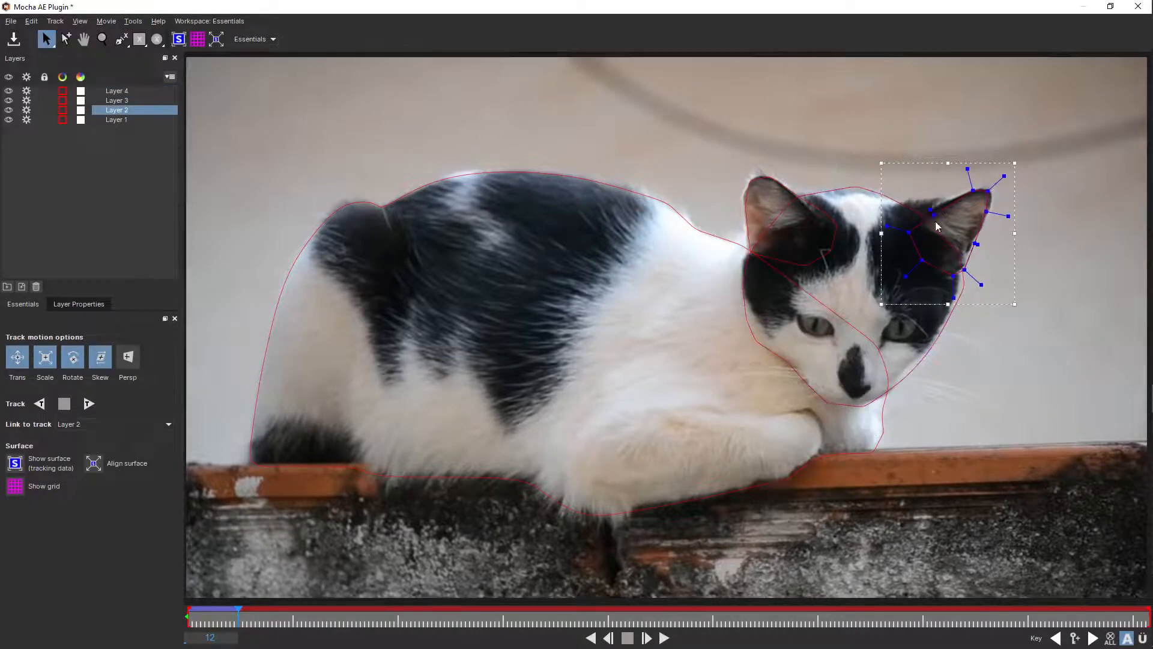
drag(920, 203, 889, 210)
mouse_move(990, 189)
mouse_down()
mouse_move(1012, 174)
mouse_move(1001, 180)
mouse_up()
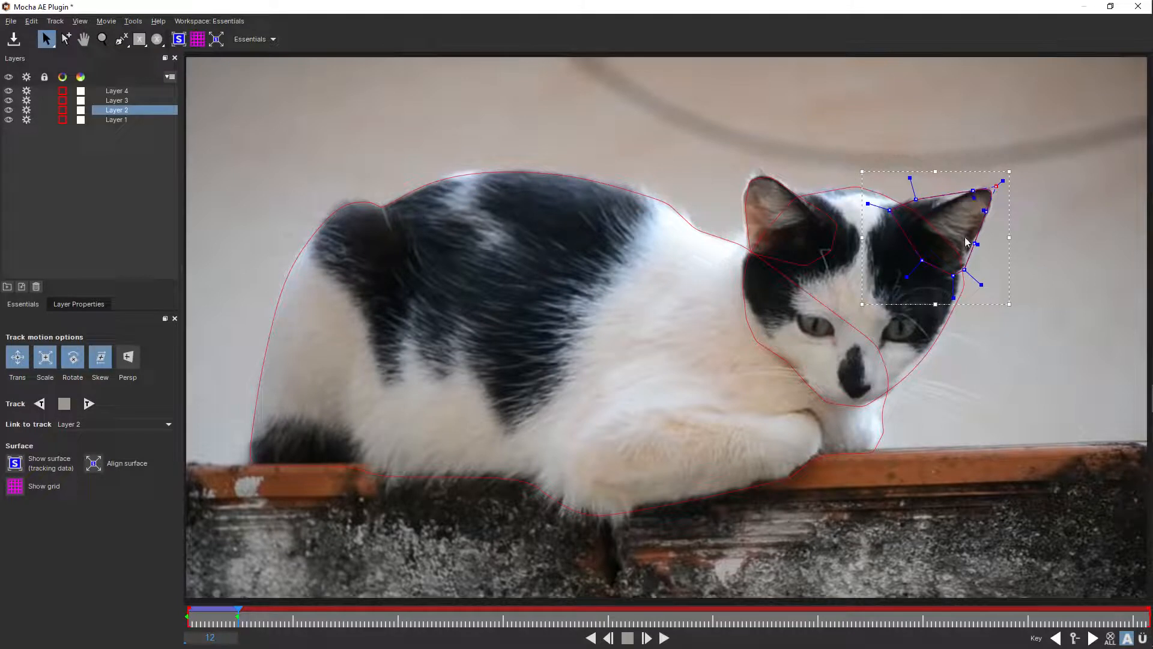
- Track the layers forward to frame 31 and adjust the top of the head spline there to follow the forehead
click(89, 404)
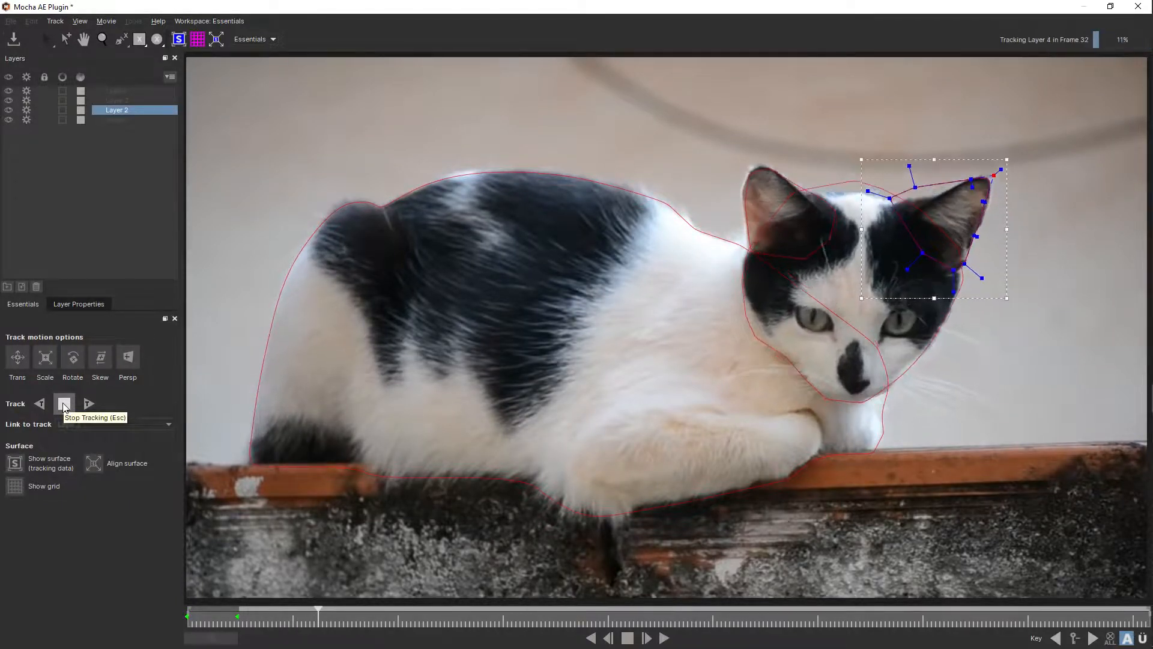
click(64, 404)
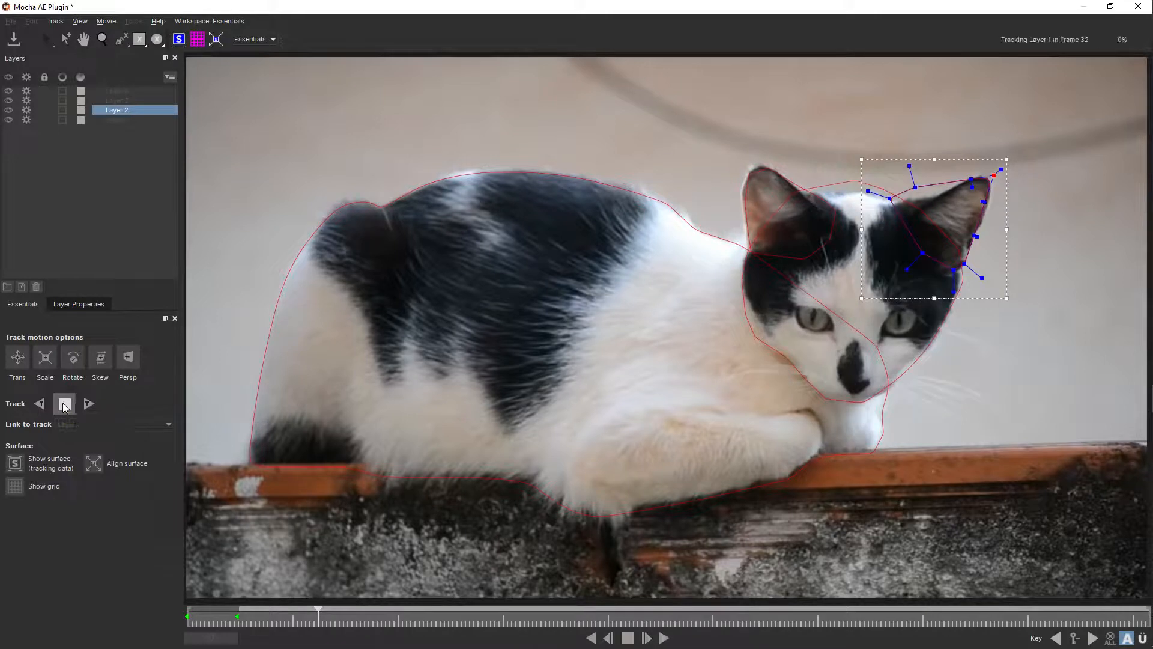
click(842, 186)
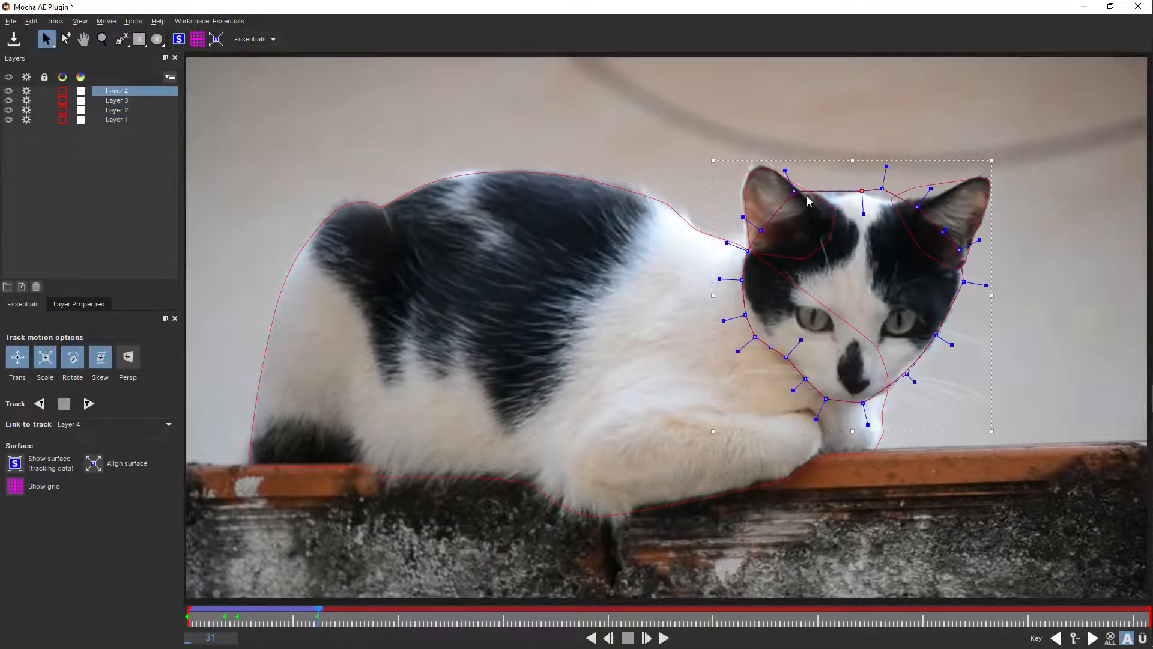
drag(794, 191, 793, 197)
drag(882, 188, 882, 195)
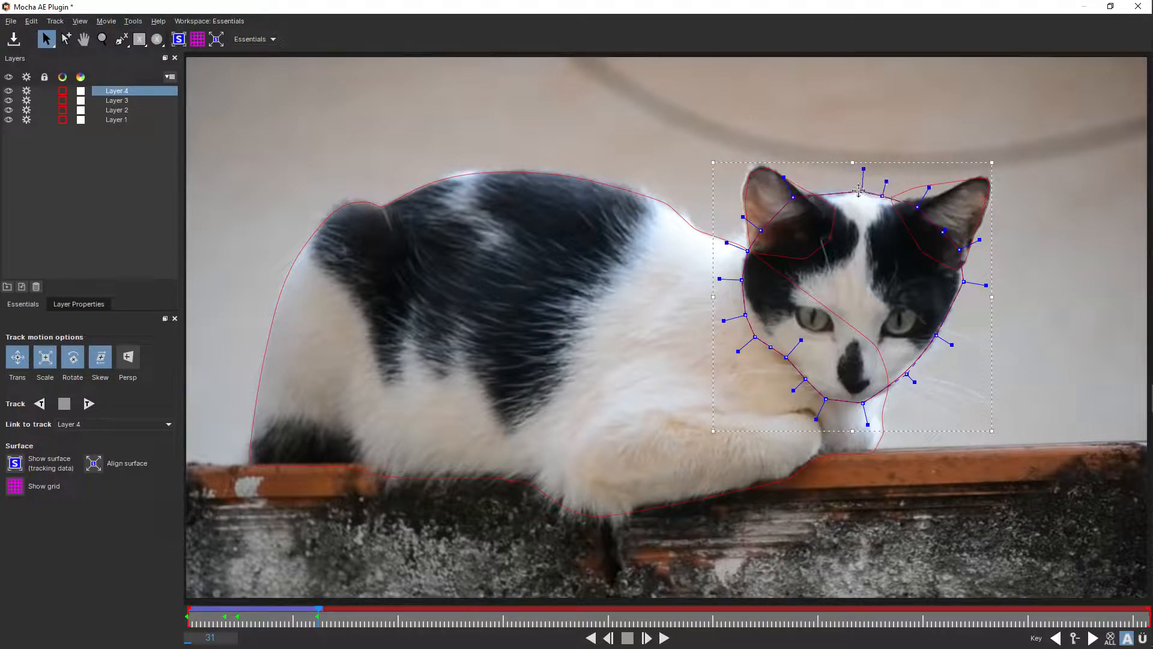
- Adjust the inner base of the far ear's spline (Layer 2) at frame 31 to follow the ear edge
click(860, 191)
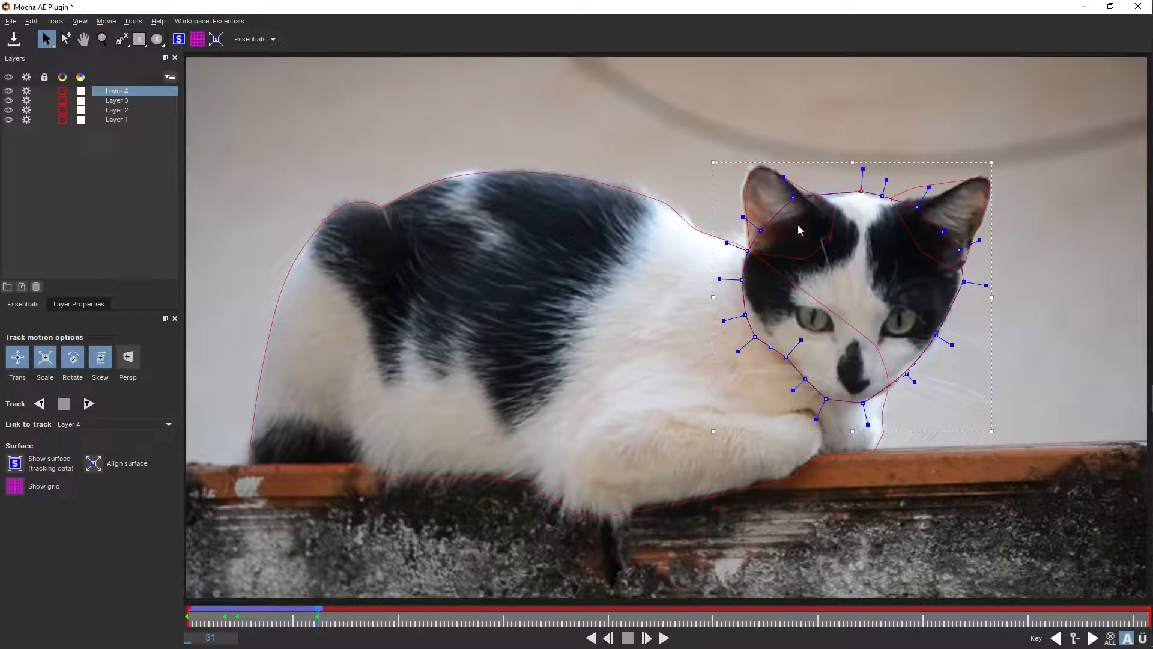
click(907, 191)
drag(915, 187, 925, 197)
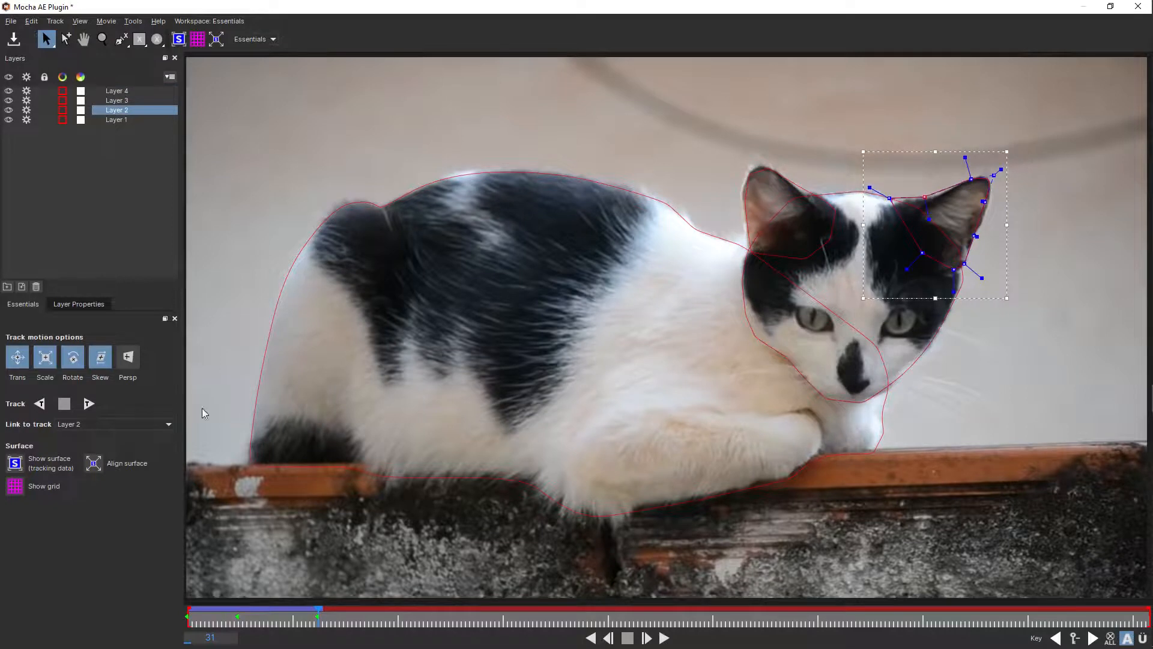
- Track the layers forward to frame 34 and correct the head spline and near ear spline (Layer 3) where they meet
click(88, 403)
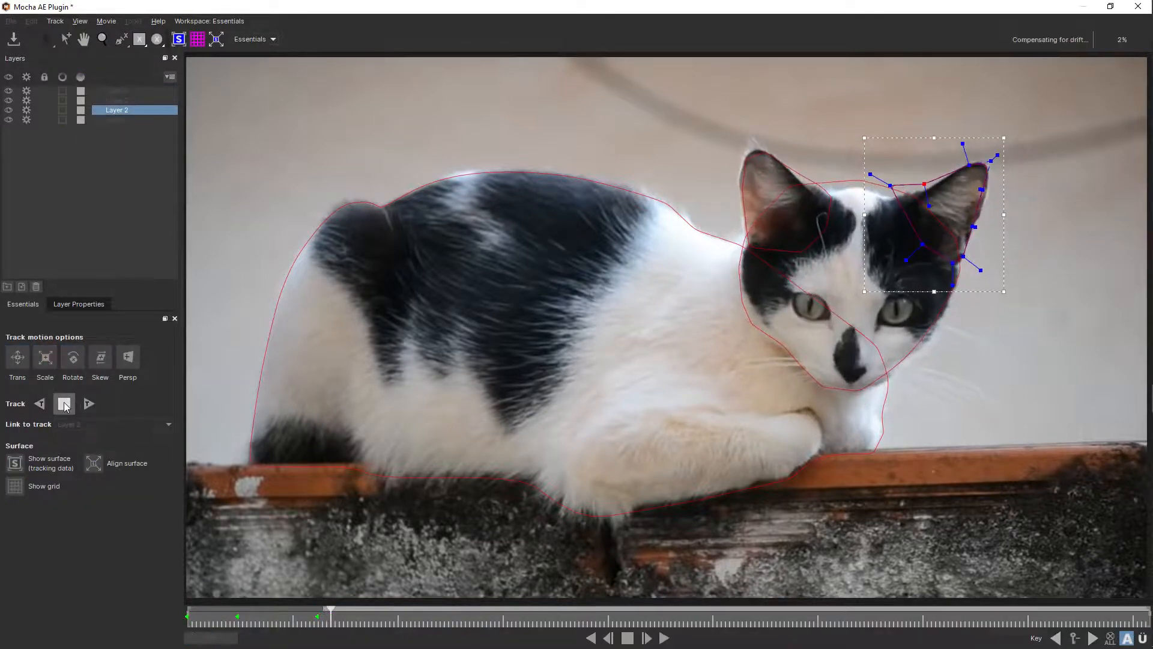
click(838, 185)
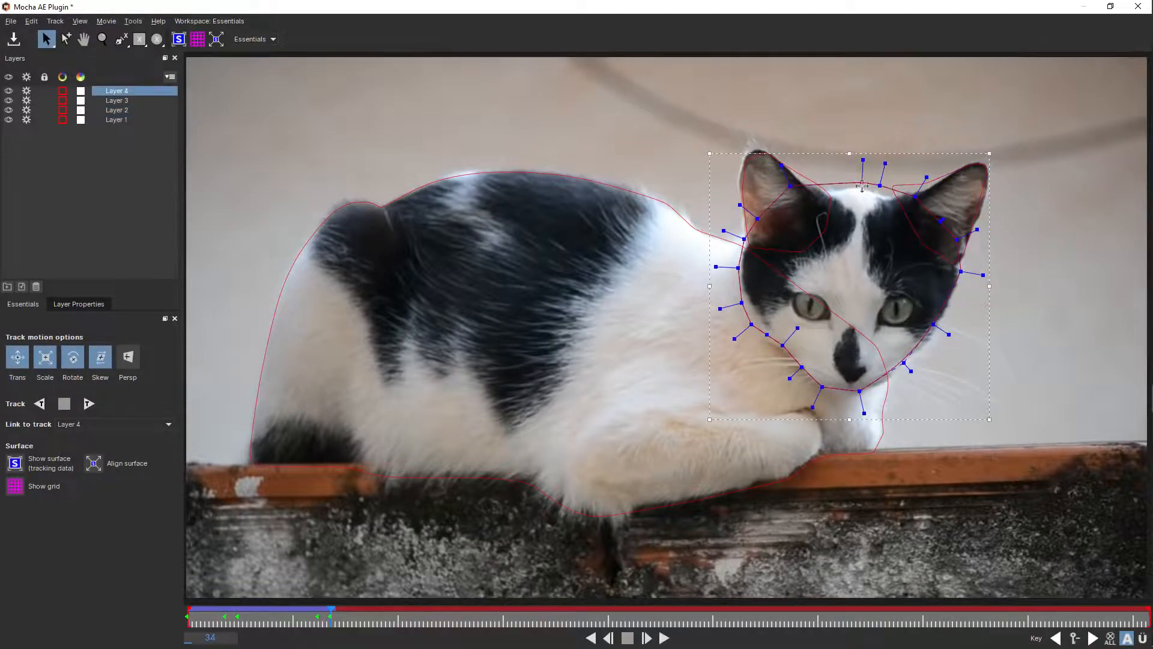
drag(790, 185, 787, 199)
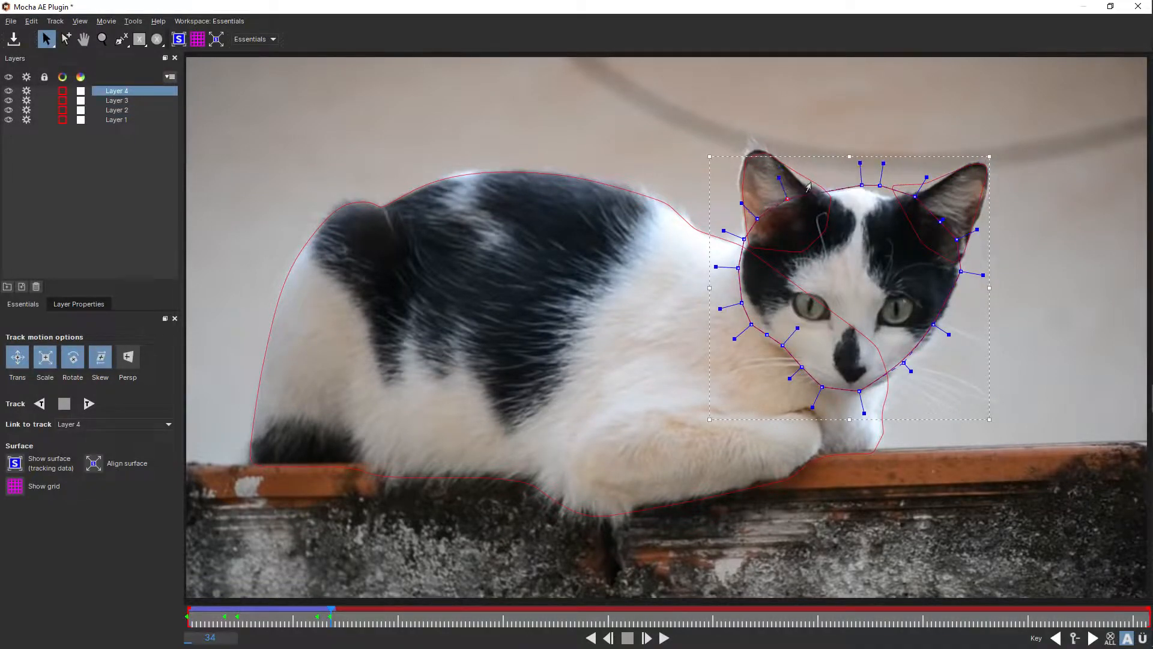
click(808, 187)
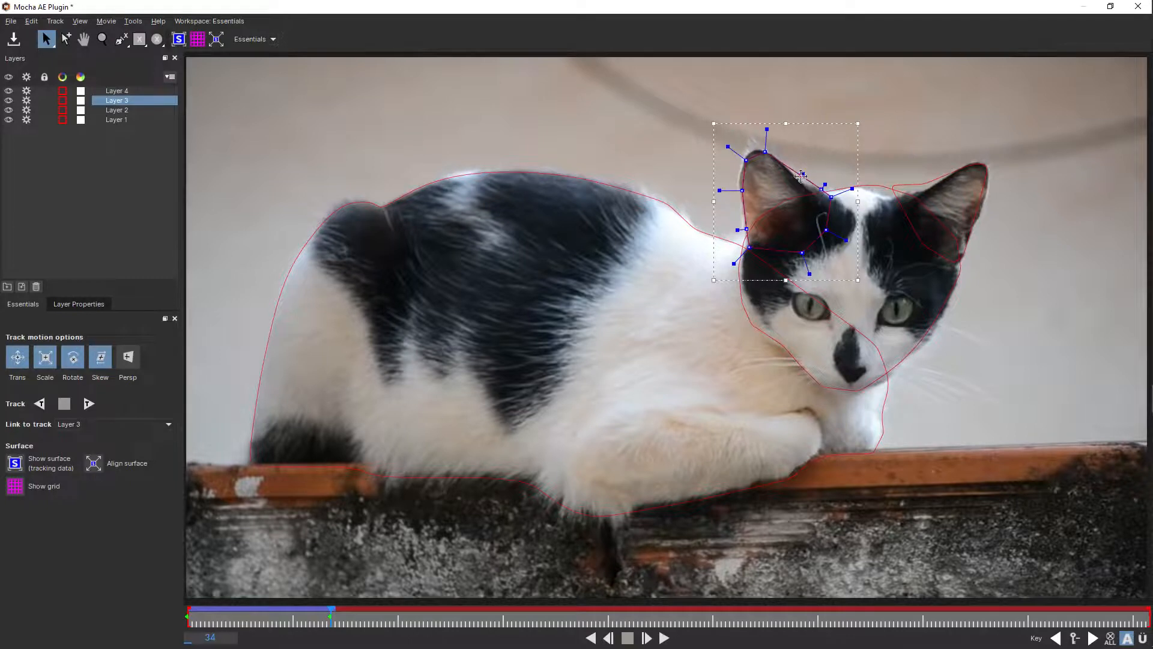
drag(801, 175, 799, 181)
- Lower the inner base of the far ear's spline (Layer 2) and the adjoining forehead points of the head spline at frame 34
click(923, 184)
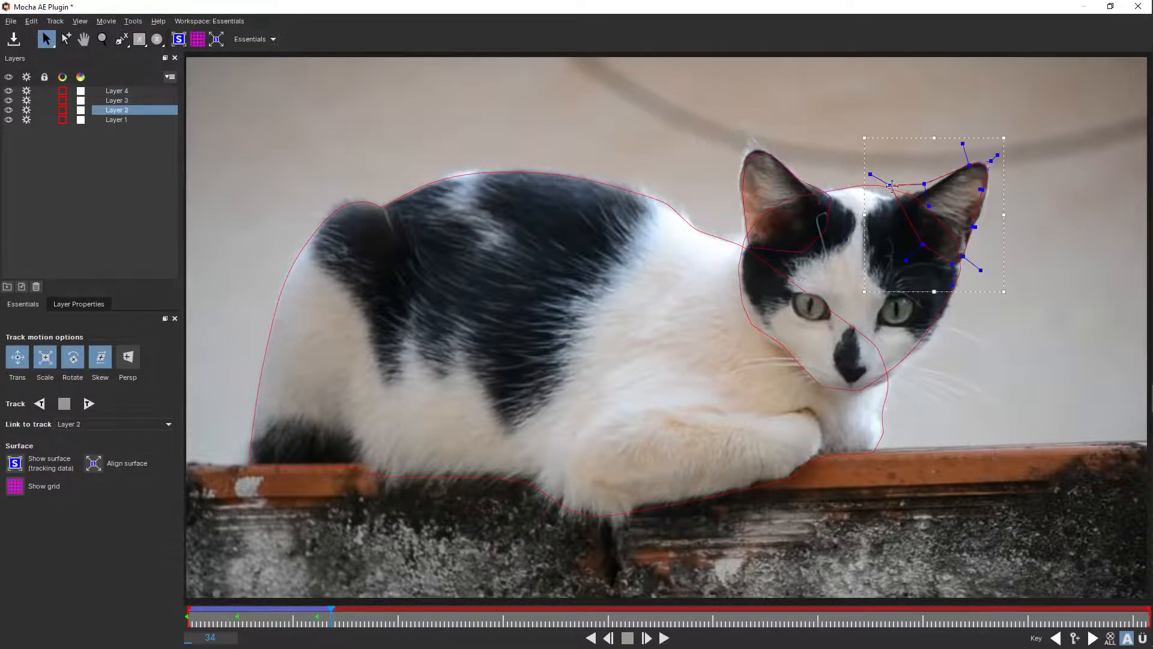
drag(893, 187, 890, 203)
click(891, 192)
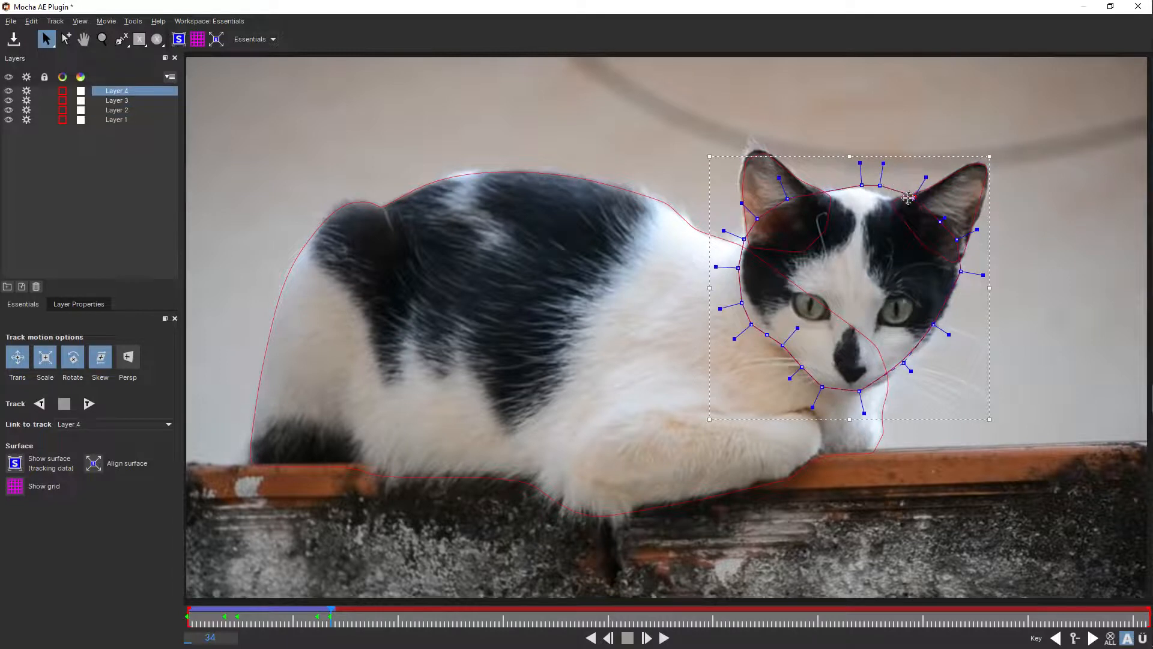
drag(915, 197, 882, 197)
- Track the layers forward to frame 46 and extend the head spline outward around the far cheek and chin
click(93, 405)
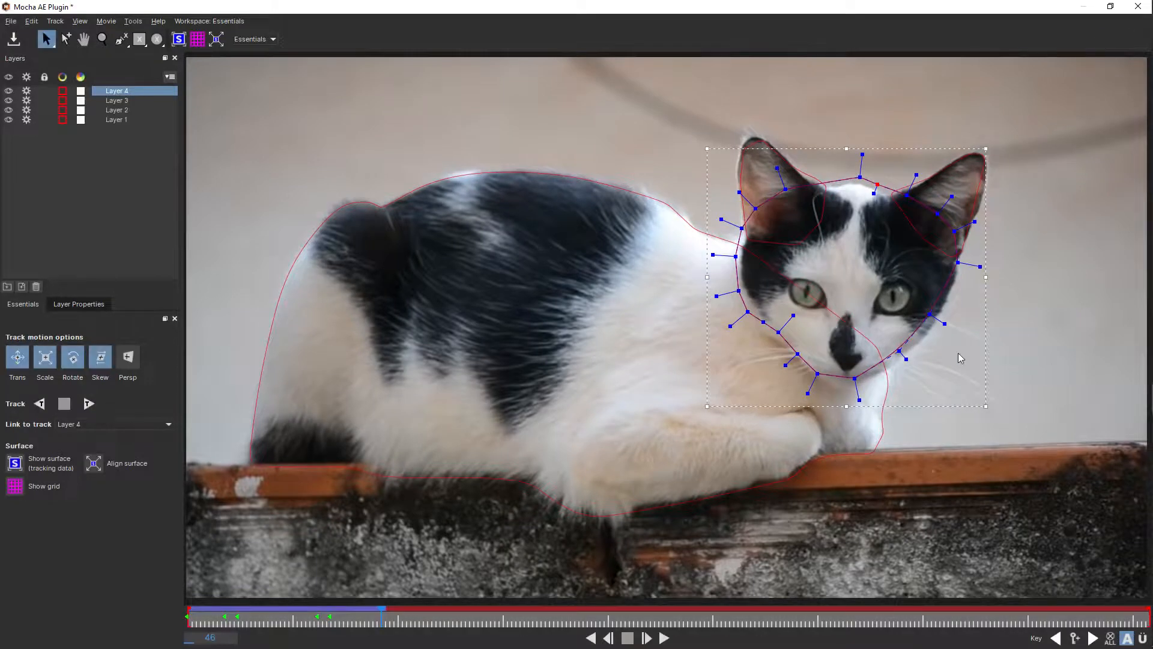
drag(930, 314, 851, 392)
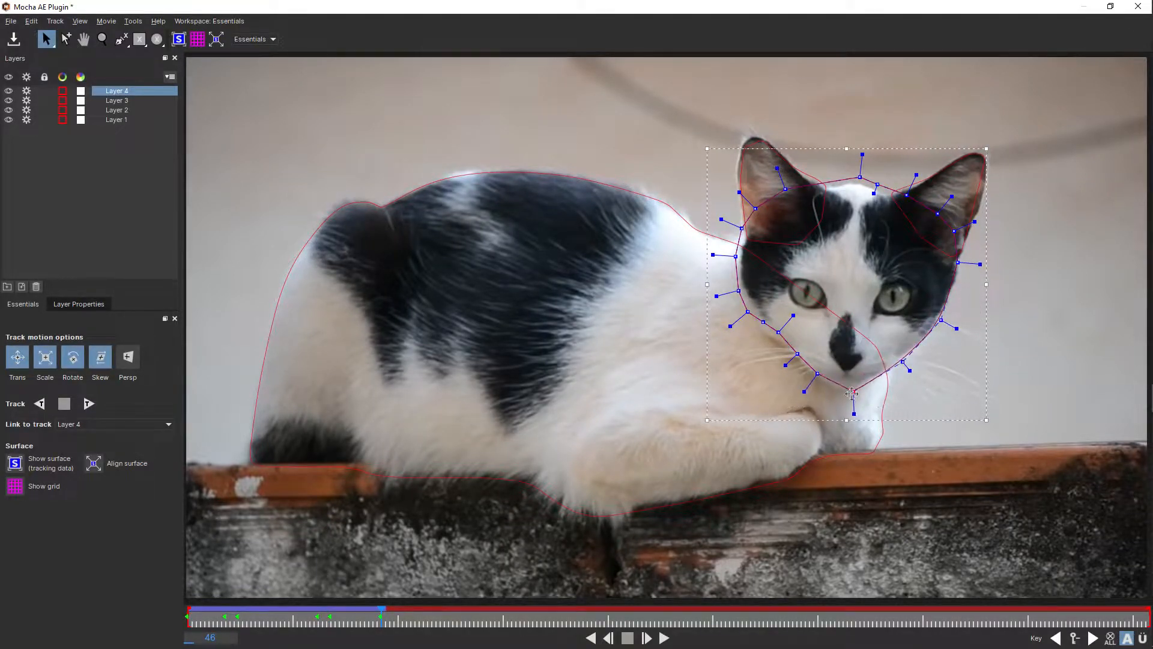
- Track the layers forward to frame 74 and reshape the head spline there along the near cheek and across the forehead
click(88, 403)
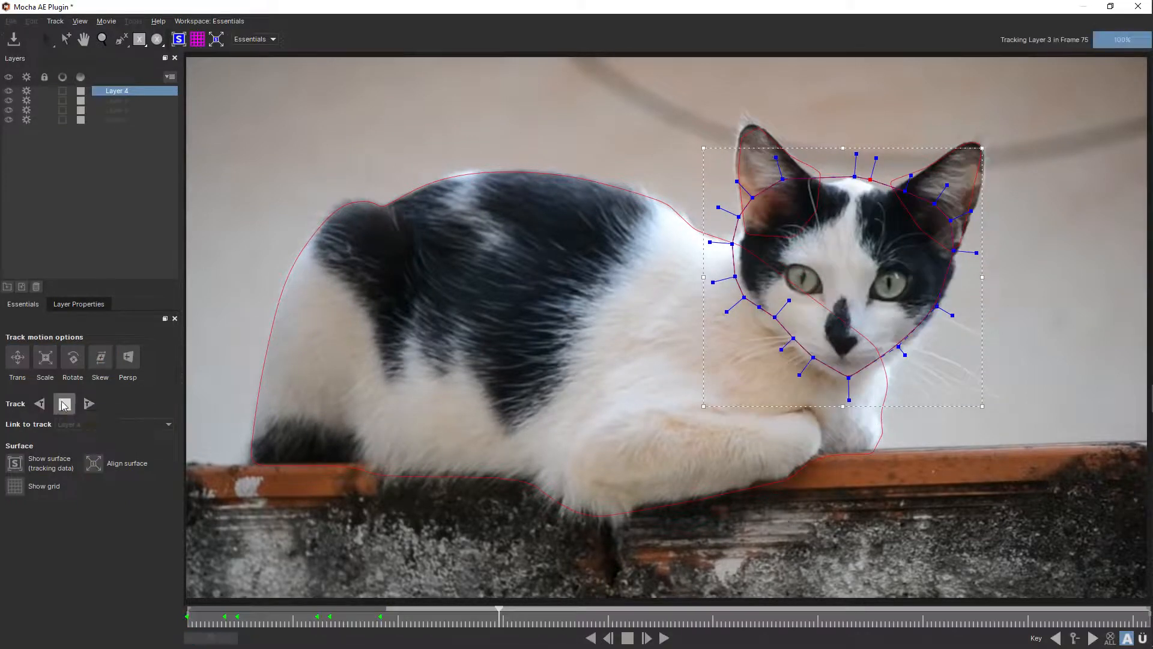
click(65, 404)
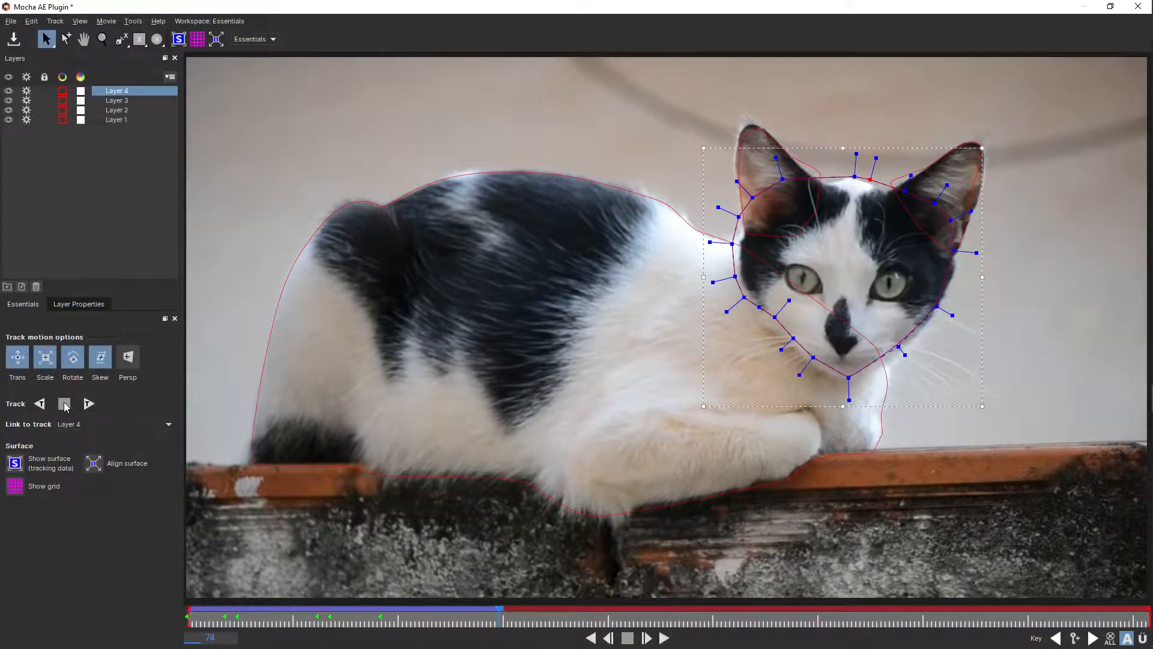
mouse_move(775, 317)
mouse_down()
mouse_move(771, 330)
mouse_move(755, 314)
mouse_up()
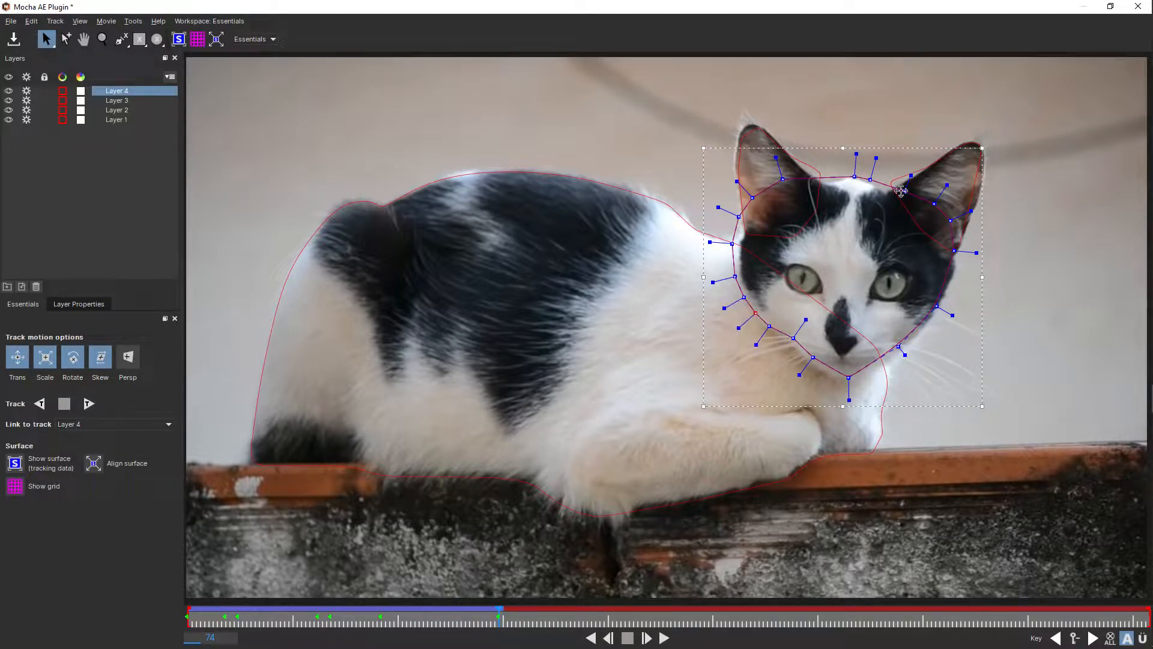
drag(900, 196, 897, 201)
drag(783, 179, 842, 182)
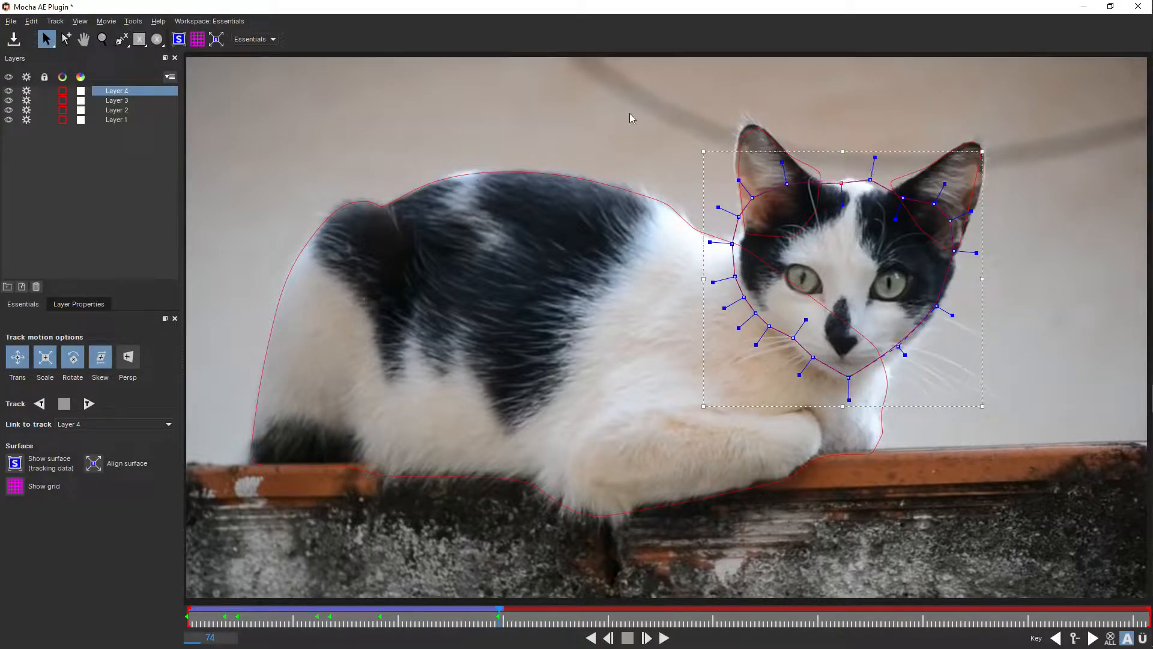
- Save the Mocha project and close Mocha to return to After Effects
click(11, 21)
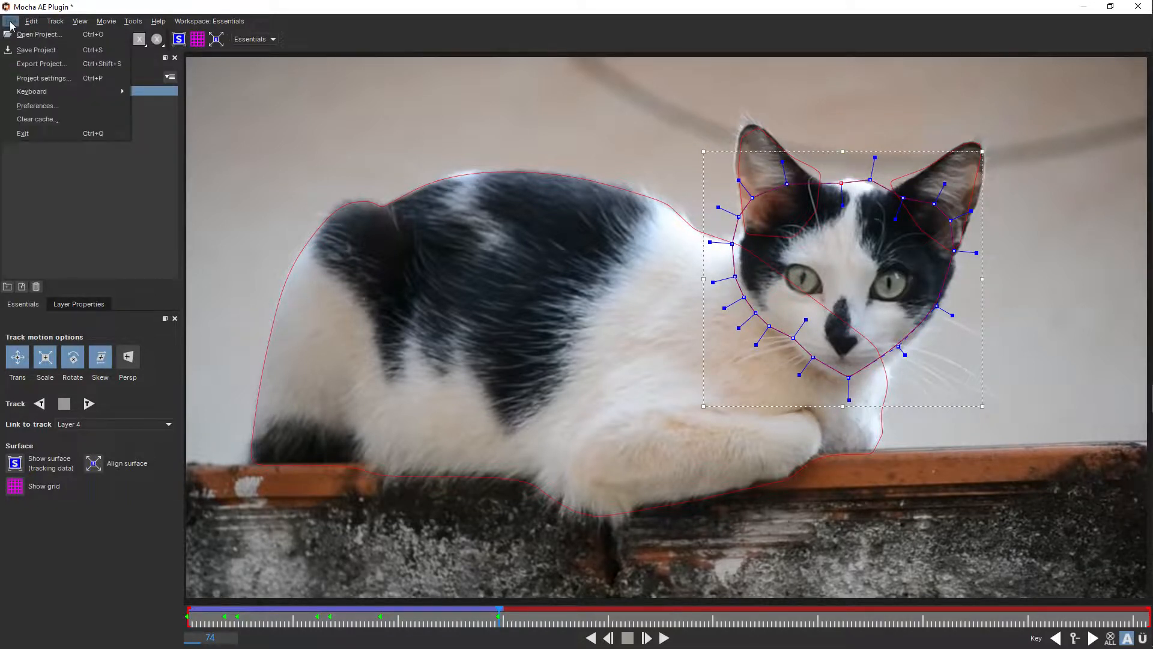
click(32, 52)
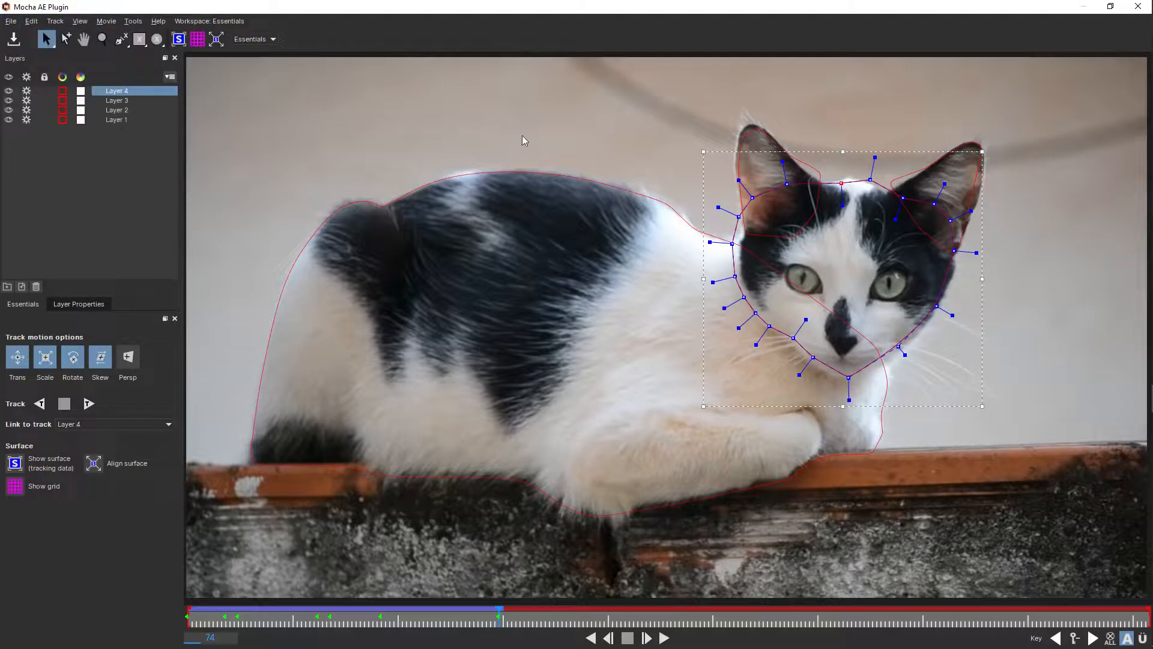
click(1137, 6)
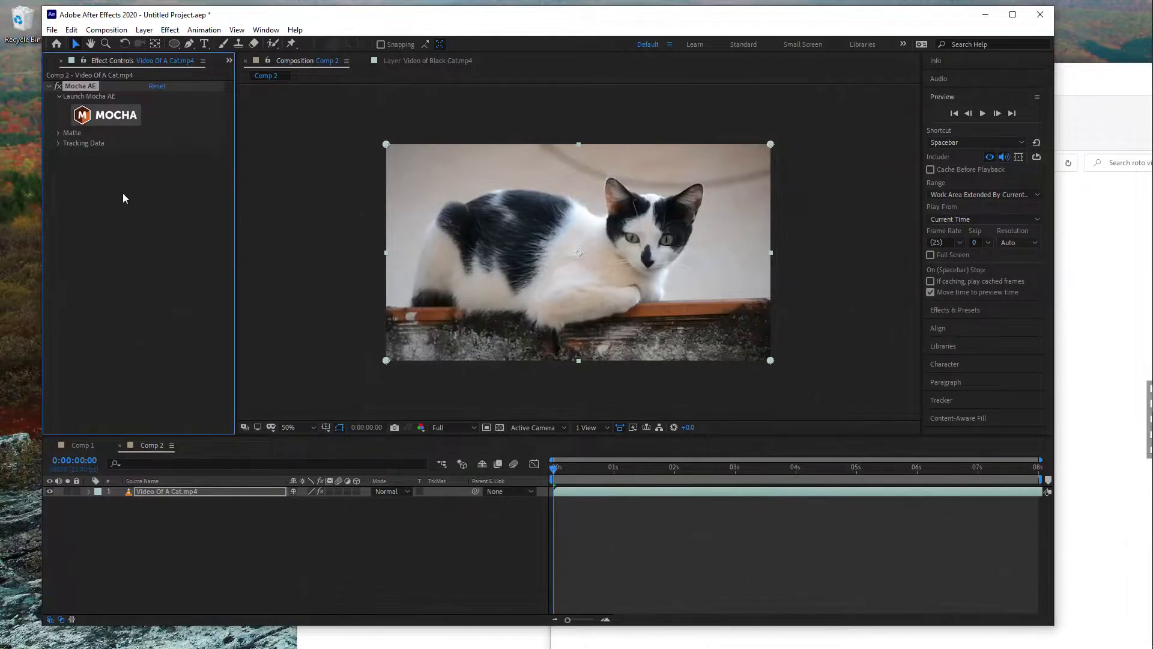
- Create AE masks from all visible Mocha shapes on the Video Of A Cat.mp4 layer and preview the cutout
click(58, 133)
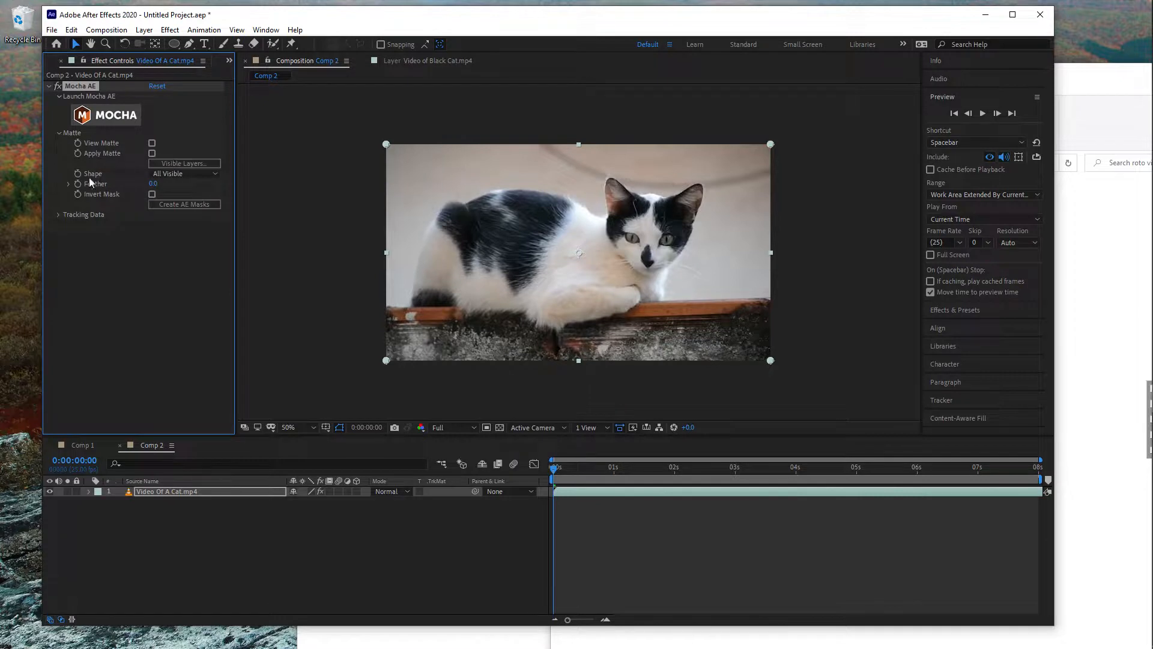
click(58, 215)
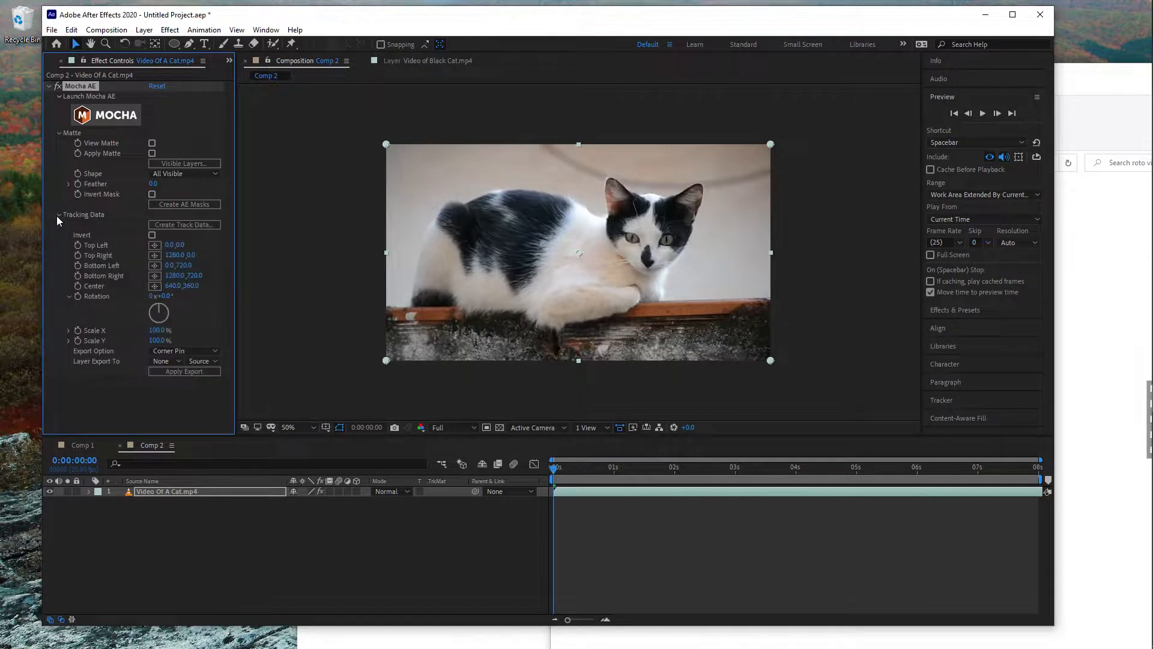
click(190, 205)
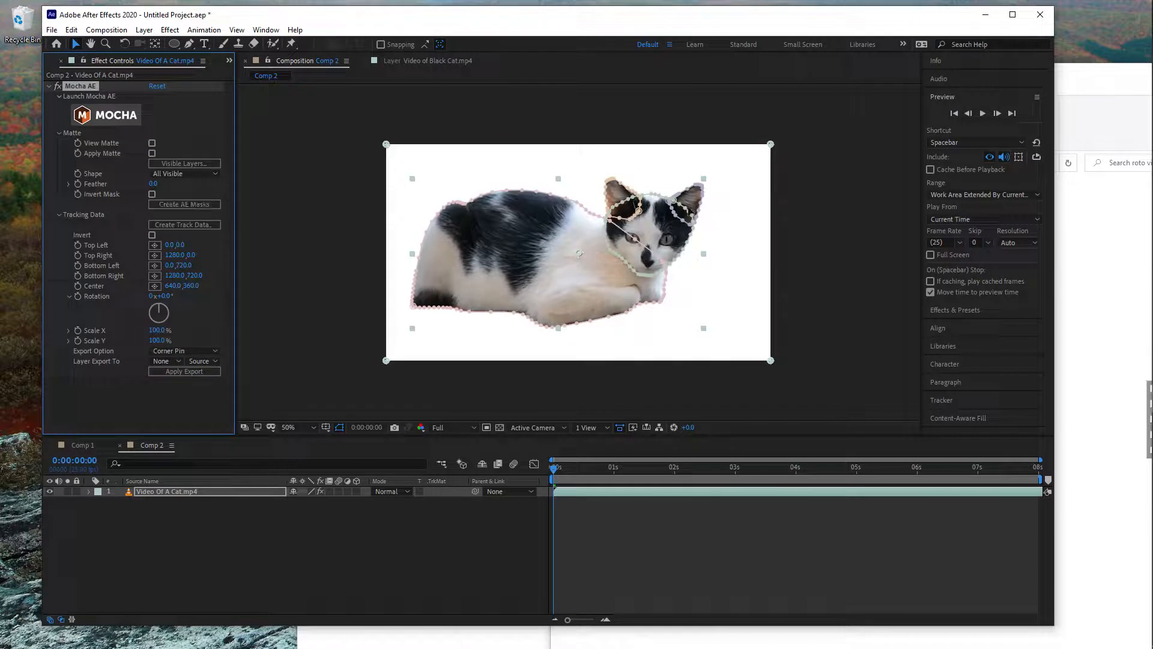
click(844, 283)
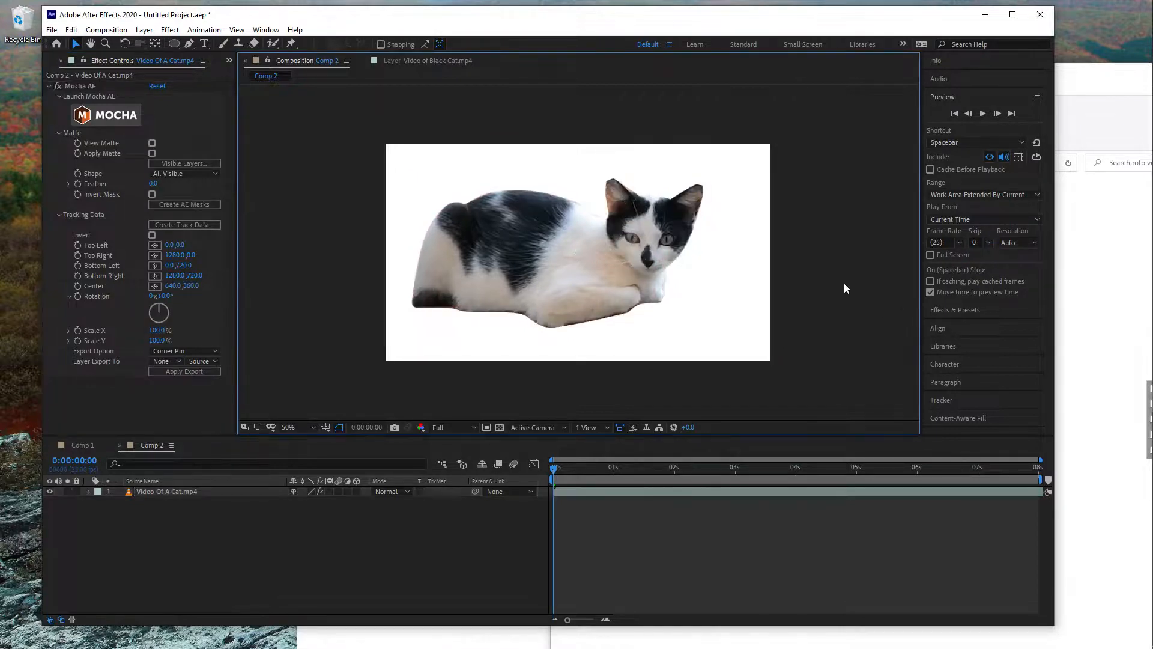
mouse_move(557, 469)
mouse_down()
mouse_move(593, 464)
mouse_move(551, 467)
mouse_up()
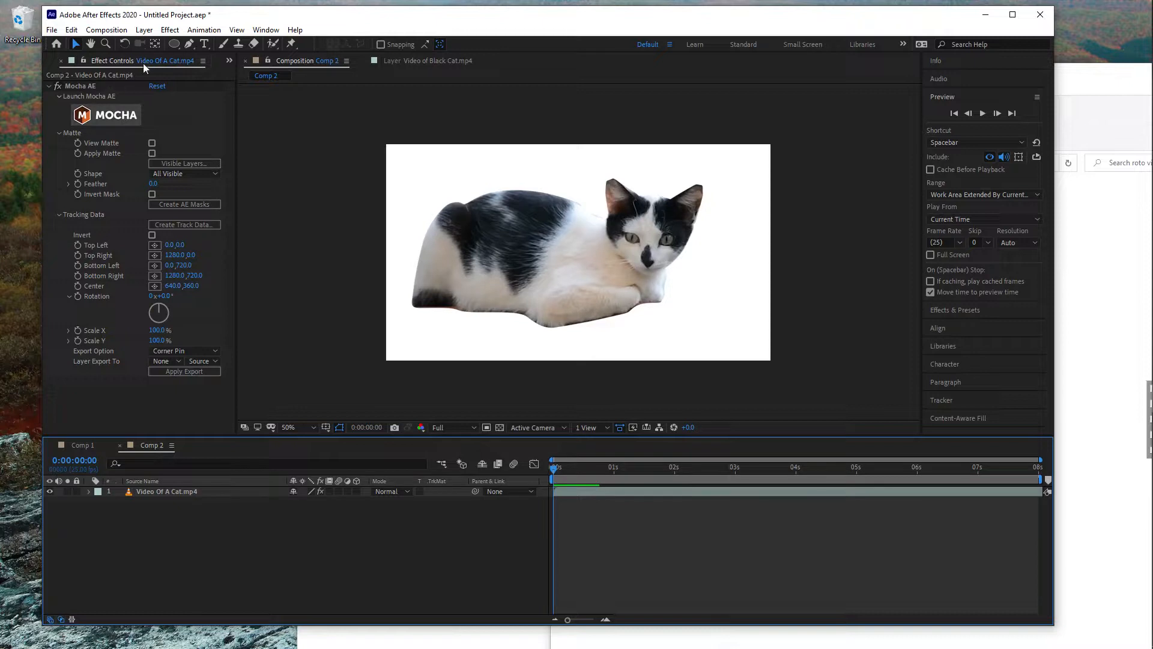
- Place the pexels space image beneath the cat layer in Comp 2, scale it to 28%, and preview the composite
click(204, 60)
click(171, 84)
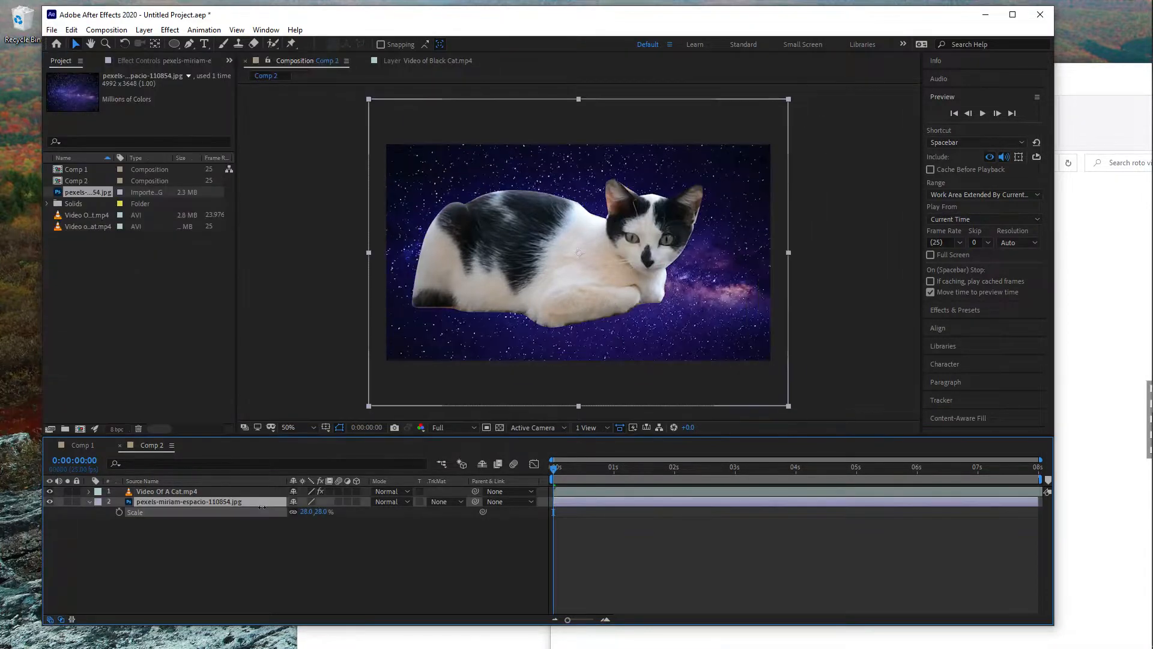
mouse_move(558, 477)
mouse_down()
mouse_move(599, 469)
mouse_move(546, 470)
mouse_up()
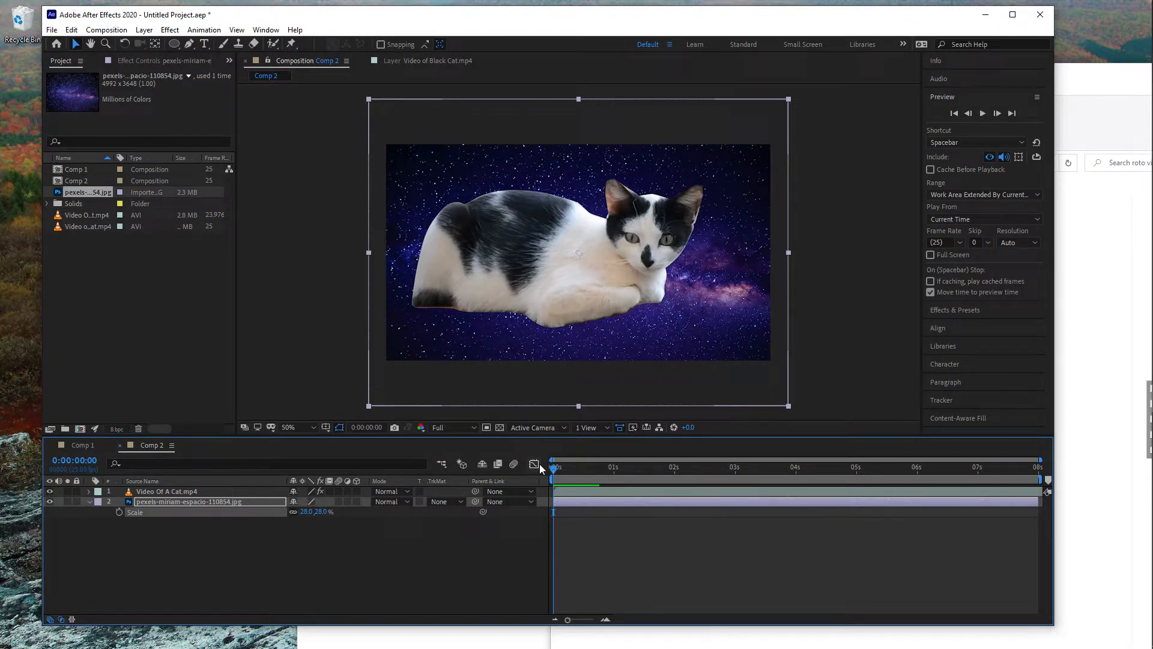
- Create a new composition named "main comp" with the DVCPRO HD 720 25 preset and an 8-second duration
click(167, 566)
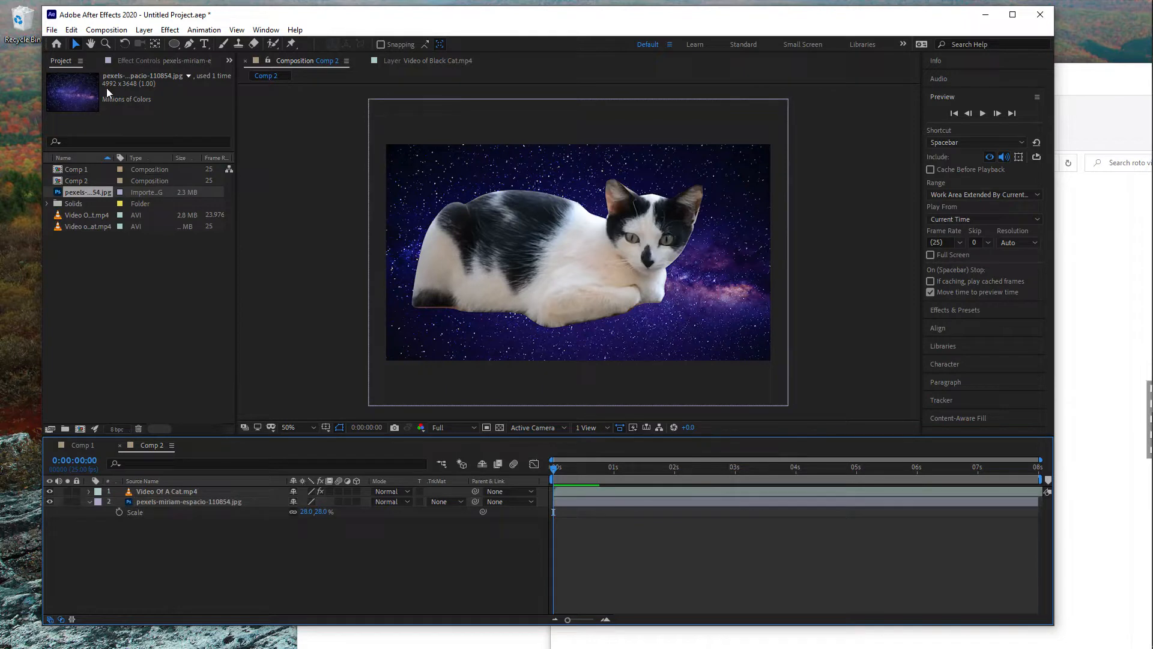
click(106, 30)
click(128, 42)
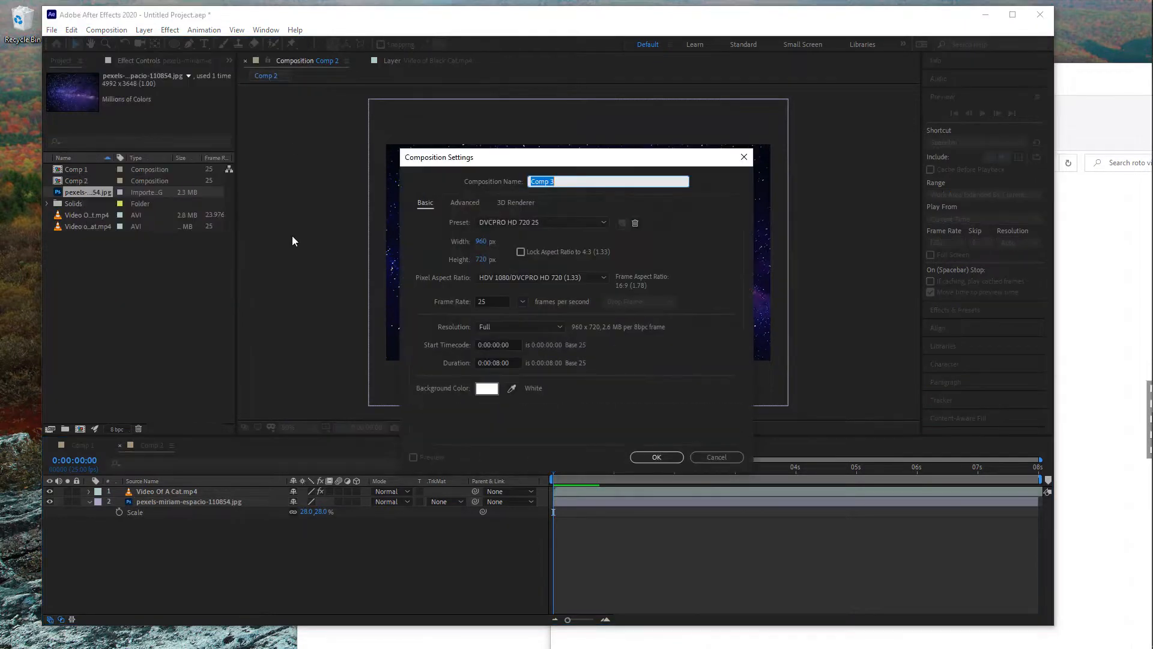
text(main comp)
key(Return)
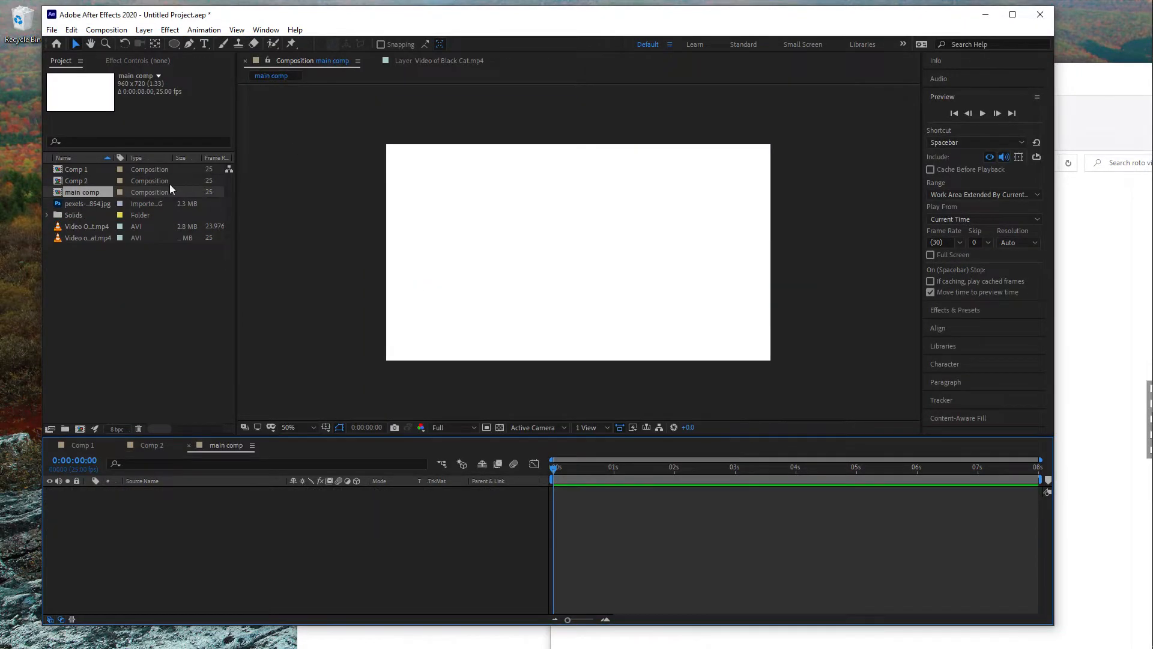
- Add Comp 1 to main comp and place Comp 2 beneath it, starting about 1.6 seconds in
drag(76, 169, 567, 246)
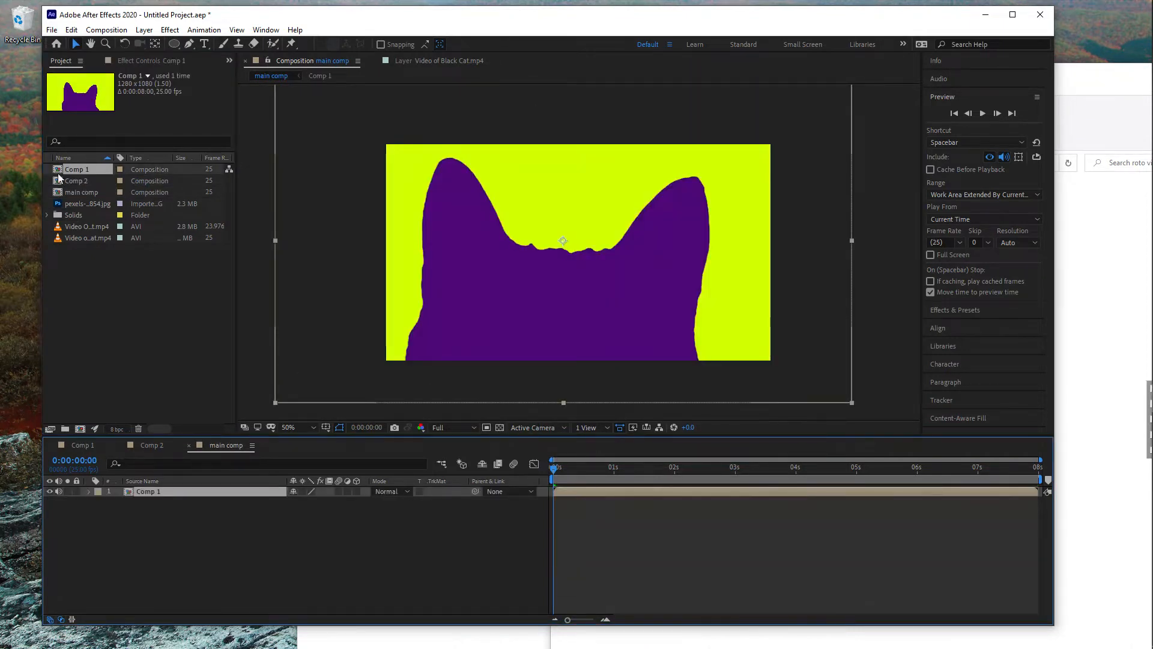
drag(63, 180, 651, 525)
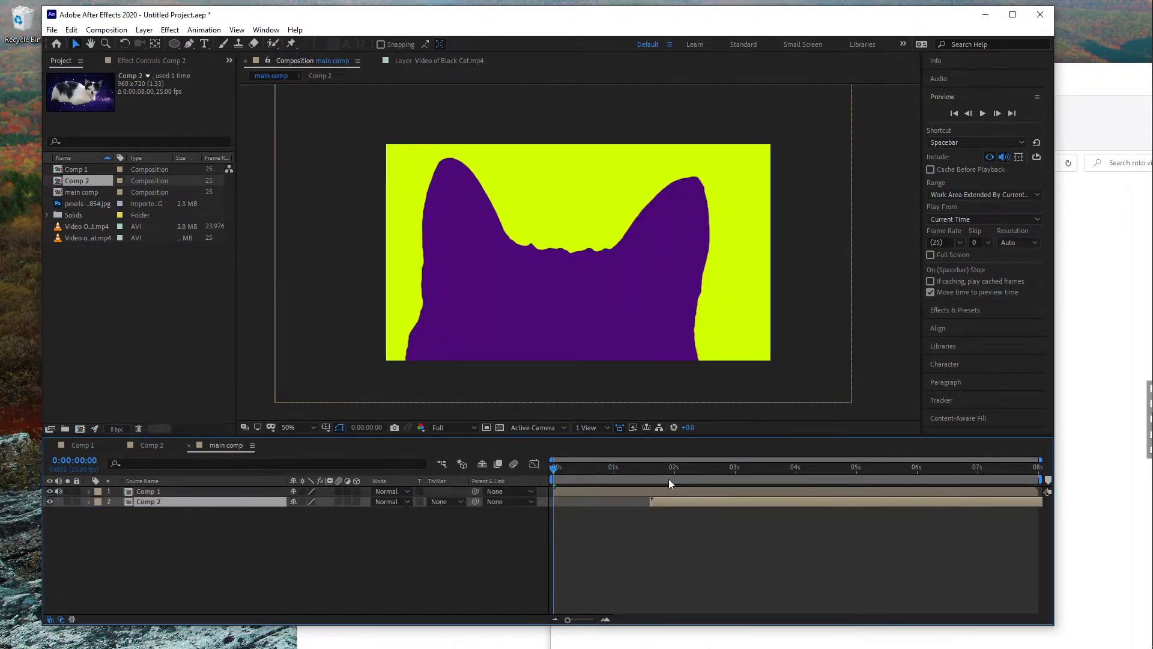
- Trim Comp 1 to end where Comp 2 starts, and scrub through the sequence in main comp
drag(553, 468, 693, 466)
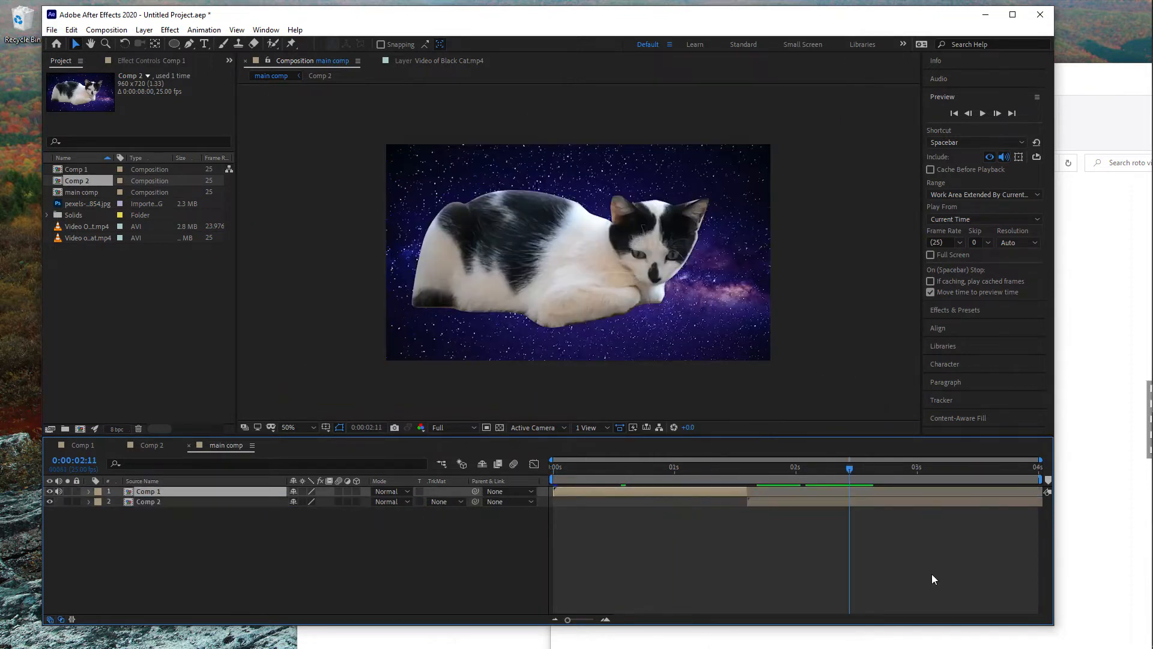
drag(839, 467, 558, 459)
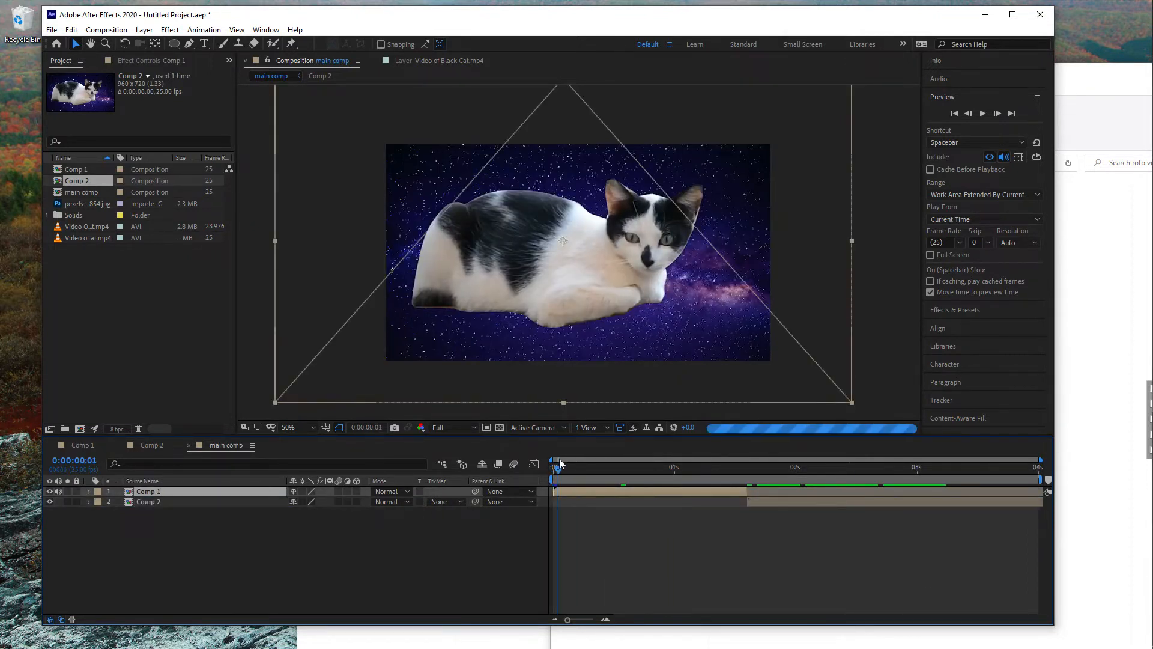
drag(592, 466, 670, 522)
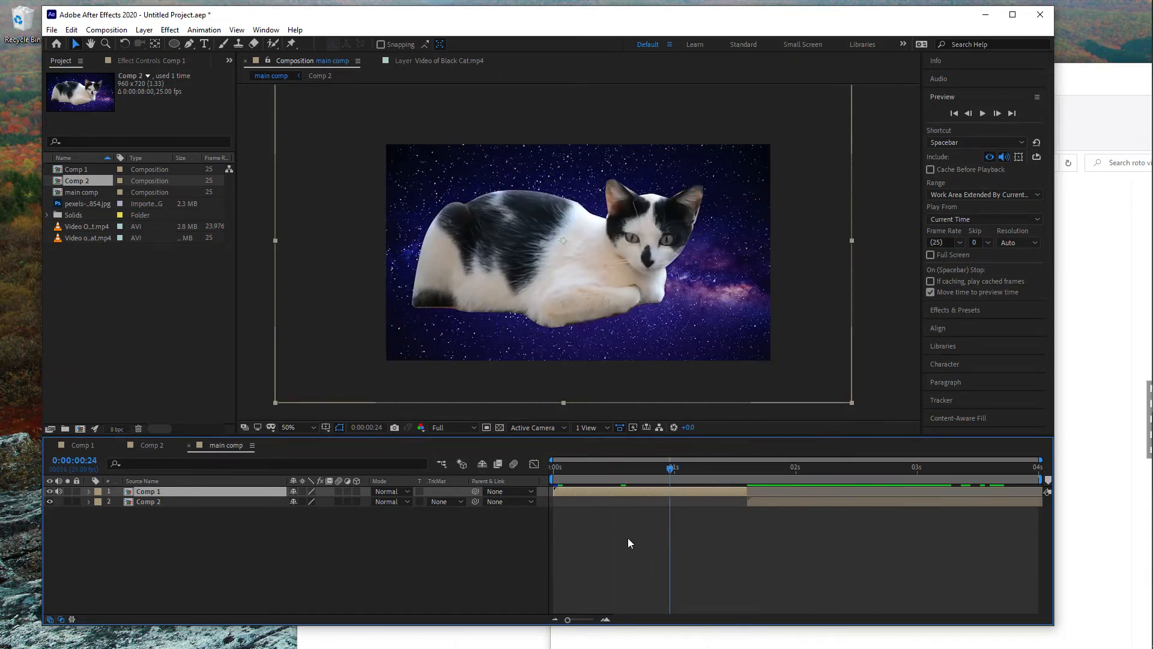